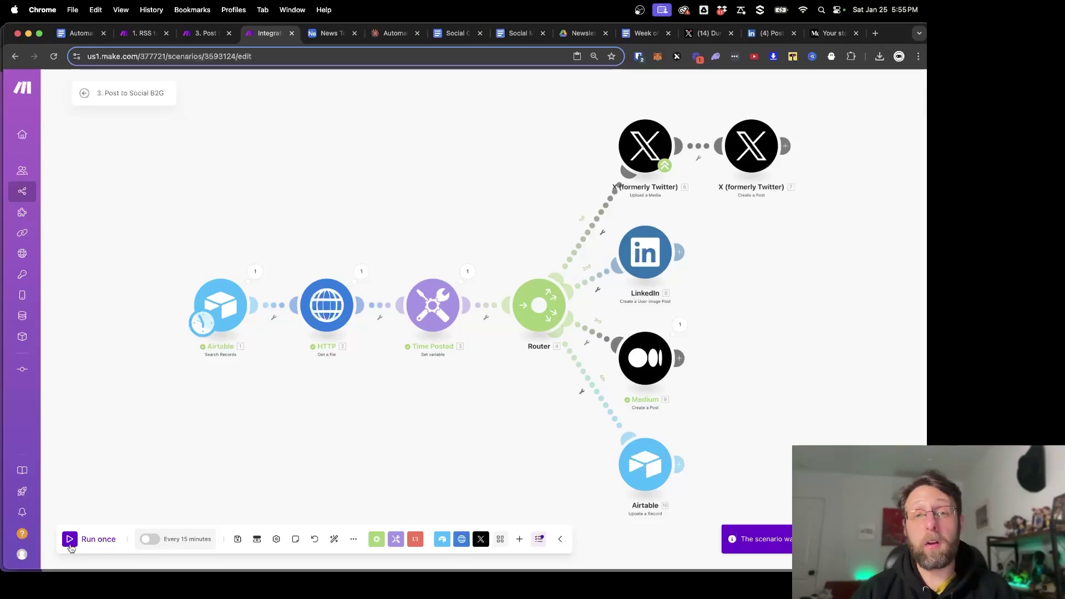
- Run the Post to Social B2G scenario once and find the new robot-image post on X
left_click(70, 546)
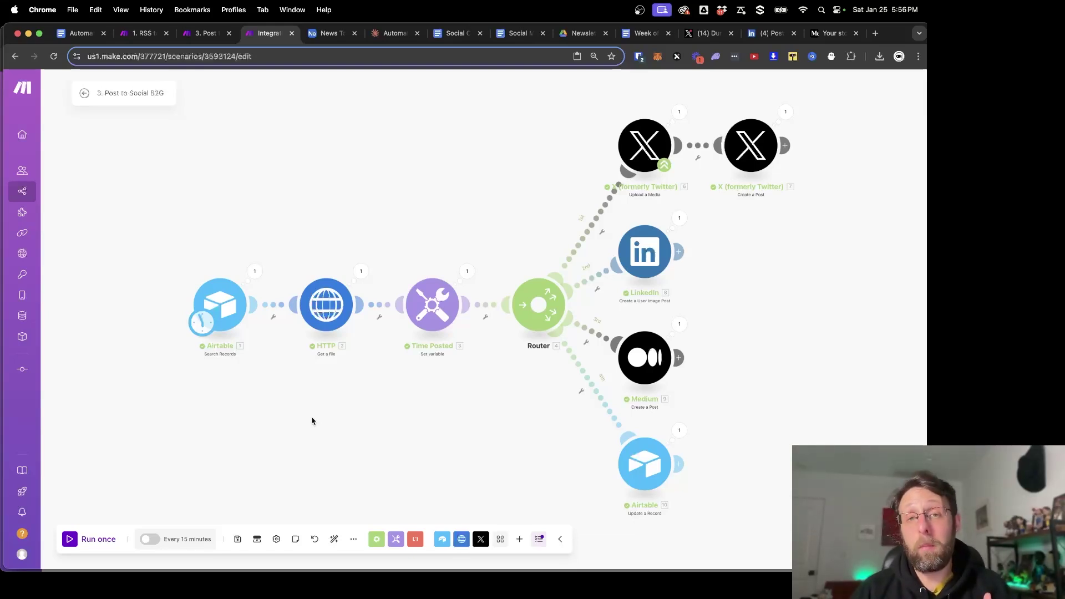
left_click(704, 33)
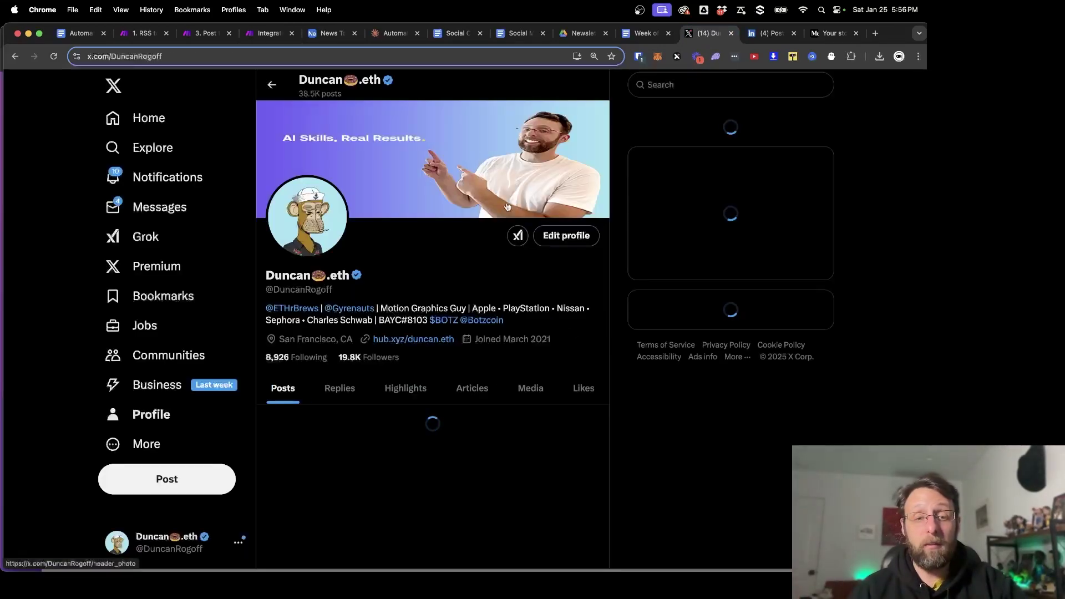
scroll(571, 332, "down", 15)
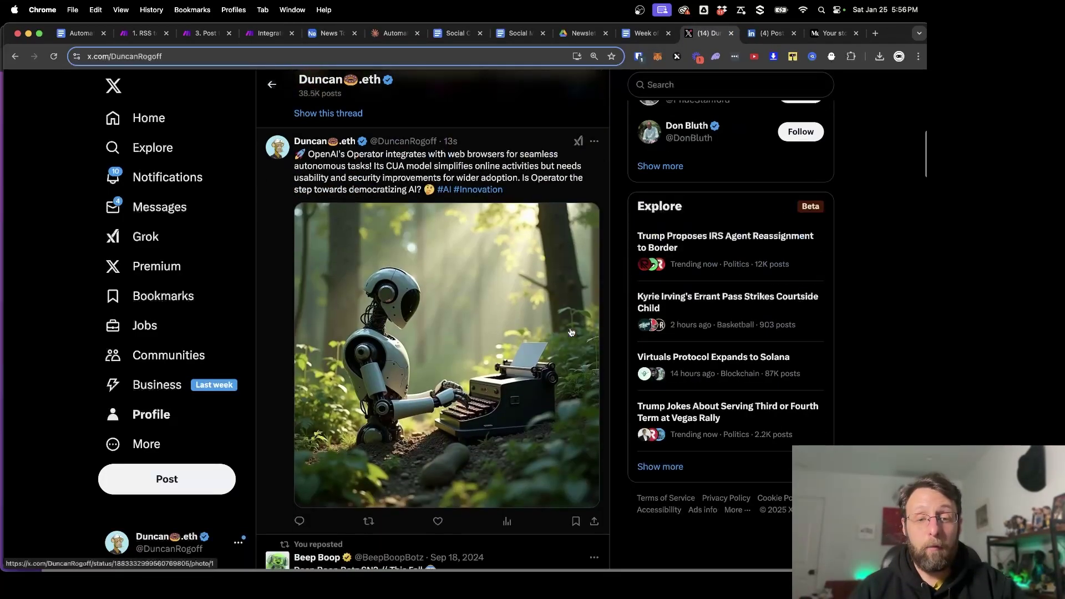
left_click(770, 33)
- Expand the new OpenAI Operator post on LinkedIn, then go to Medium's Your stories drafts
scroll(323, 294, "down", 10)
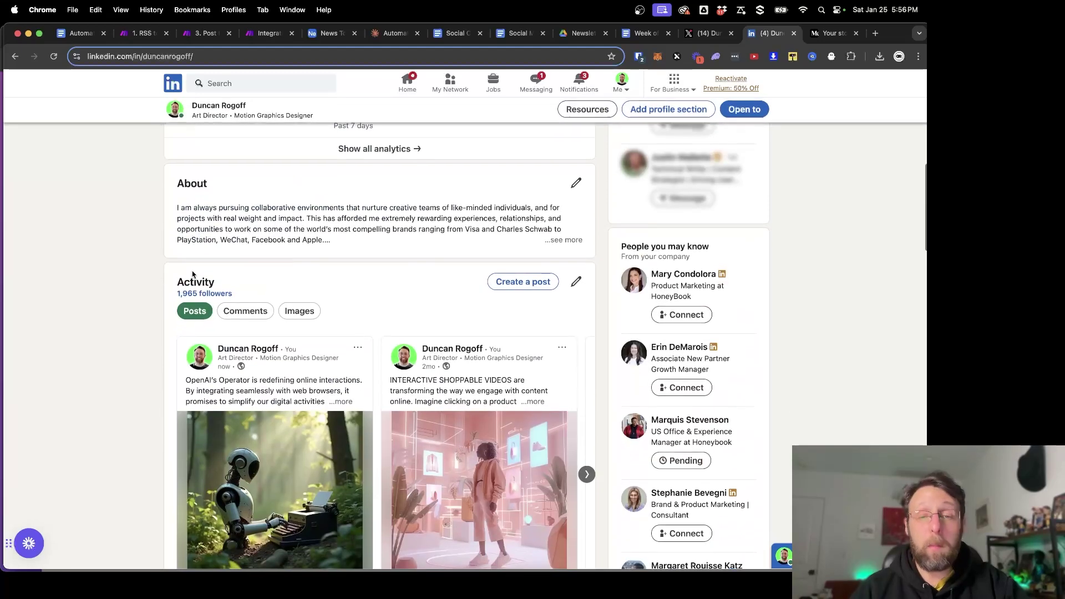
left_click(341, 282)
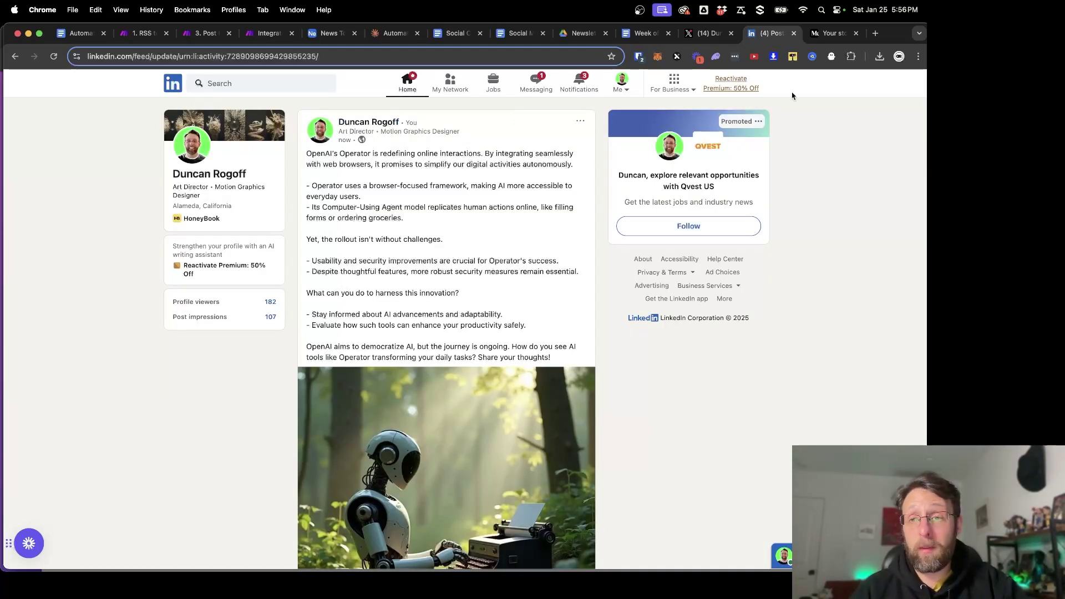
left_click(819, 37)
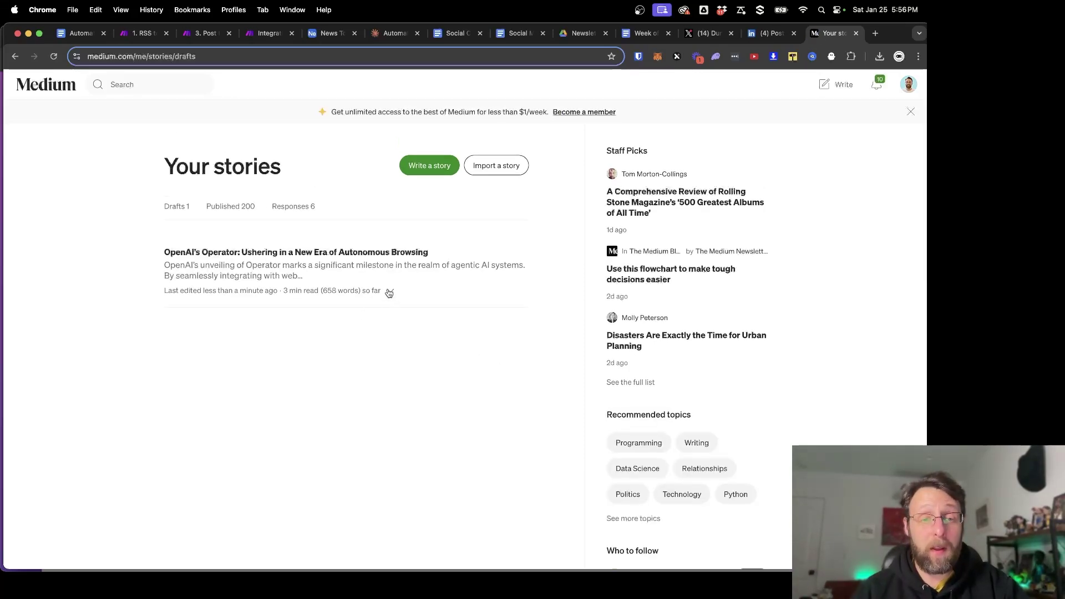
- Open the 'OpenAI's Operator: Ushering in a New Era of Autonomous Browsing' draft in Medium's editor
left_click(355, 259)
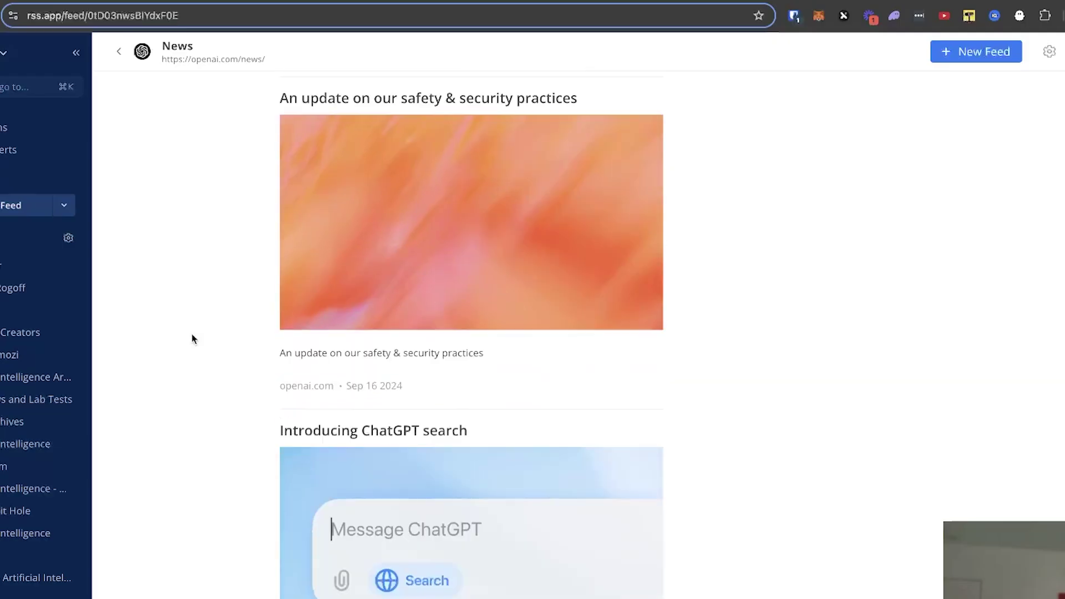
scroll(192, 339, "down", 8)
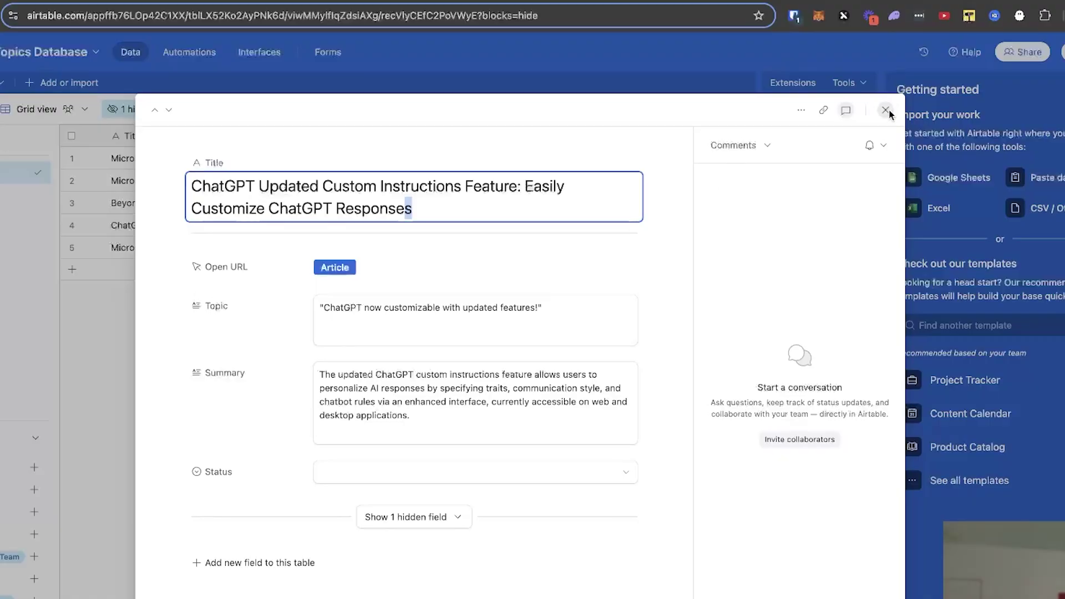
- Close the expanded ChatGPT Custom Instructions record to get back to the table grid
left_click(886, 110)
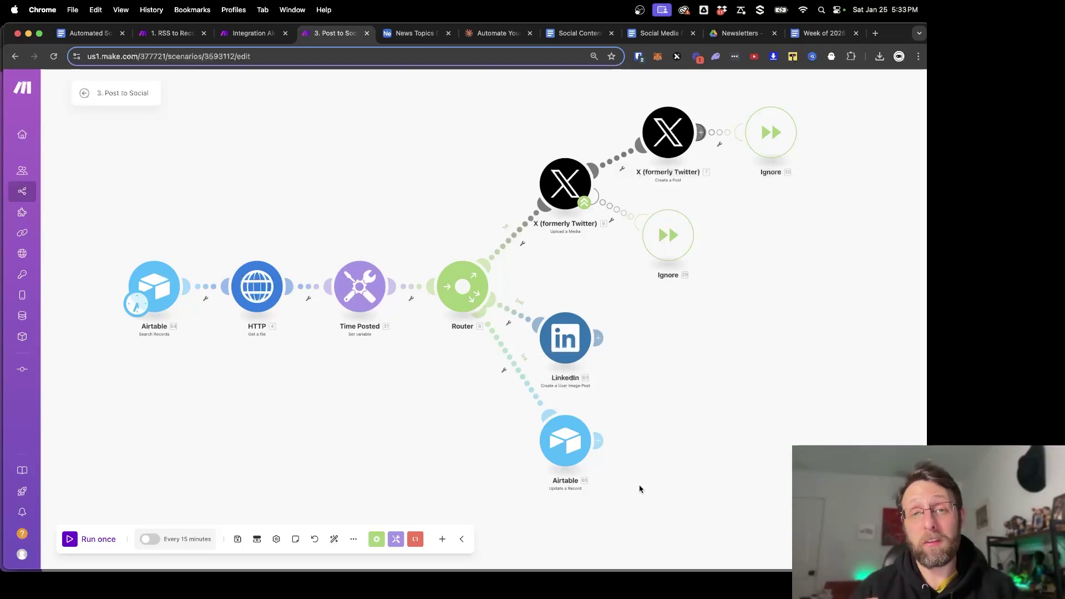
- Switch to the Airtable News Topics Database tab with Ctrl+Tab
key("ctrl+Tab")
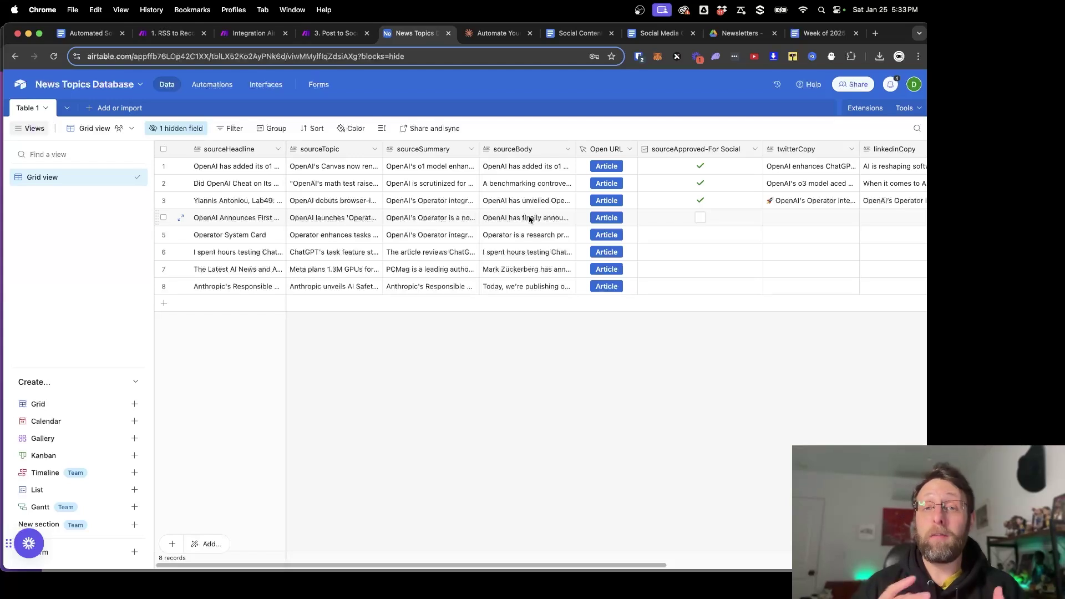
- Scroll to the twitterCopy, linkedinCopy, blogCopy and Image columns and enlarge row 1's image
scroll(704, 214, "right", 10)
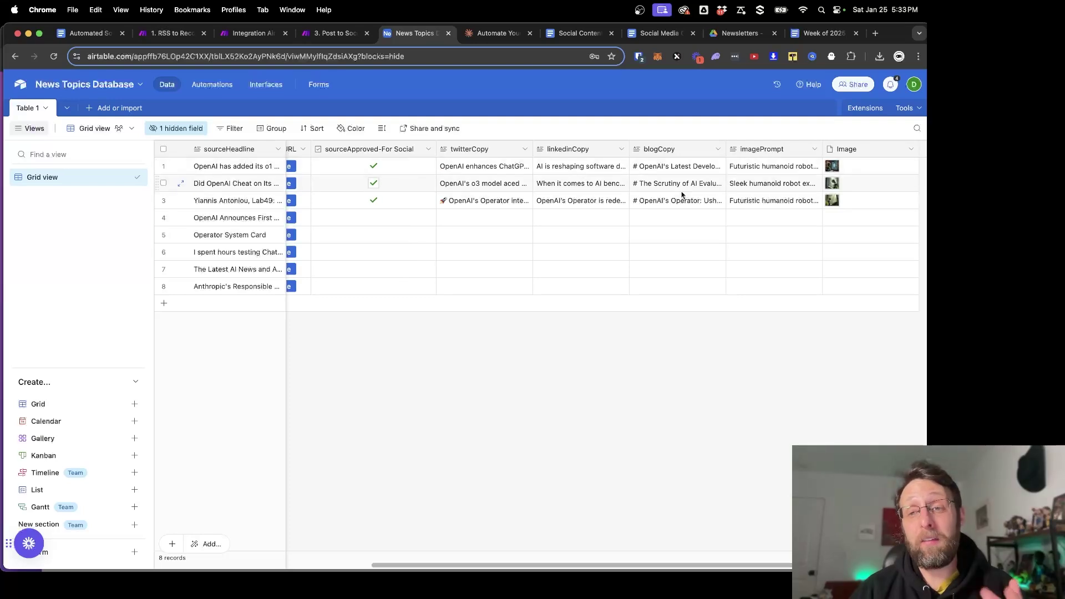
scroll(686, 177, "right", 3)
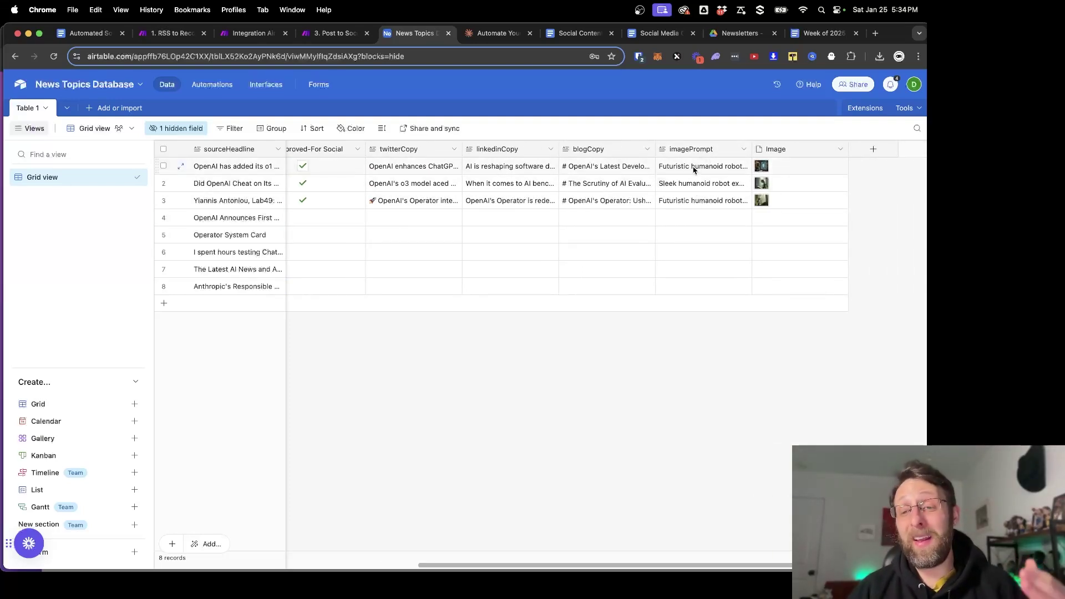
left_click(762, 166)
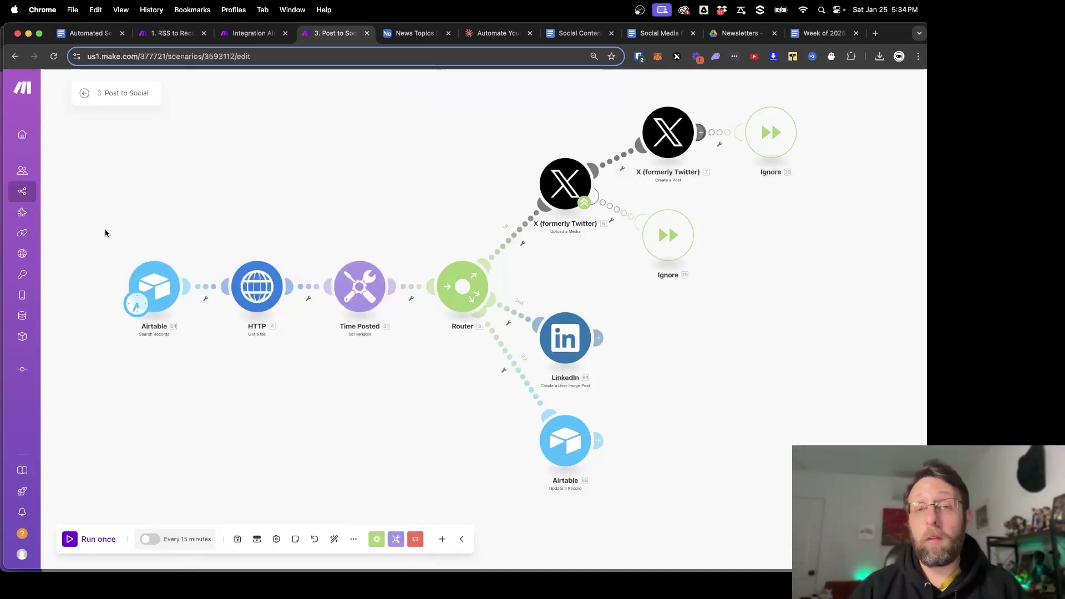
- Inspect the Airtable Search, HTTP and Time Posted module settings, then return to News Topics Database
left_click(158, 285)
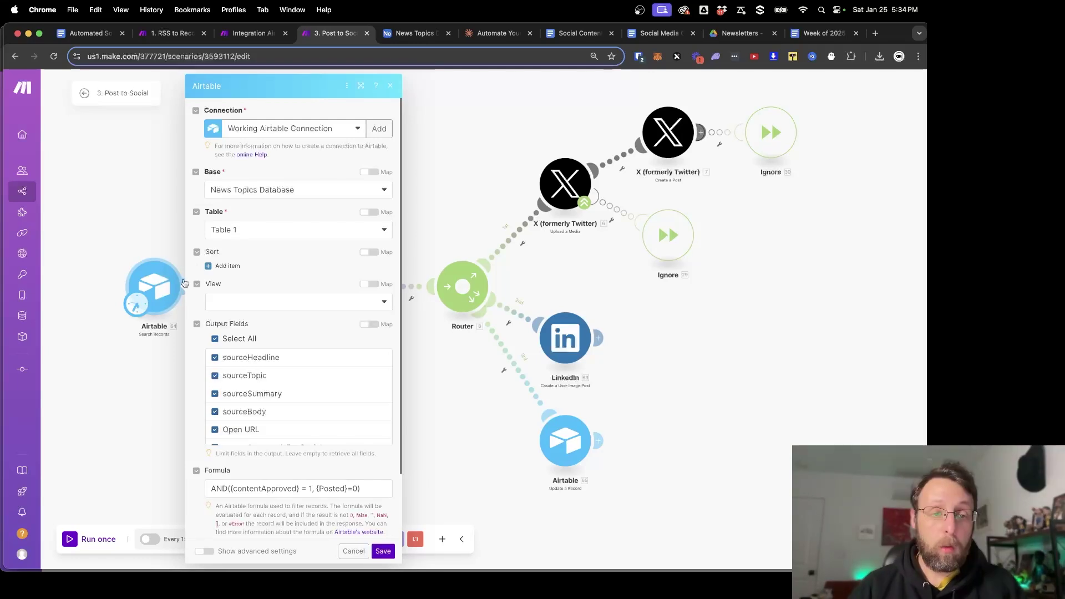
scroll(194, 333, "down", 3)
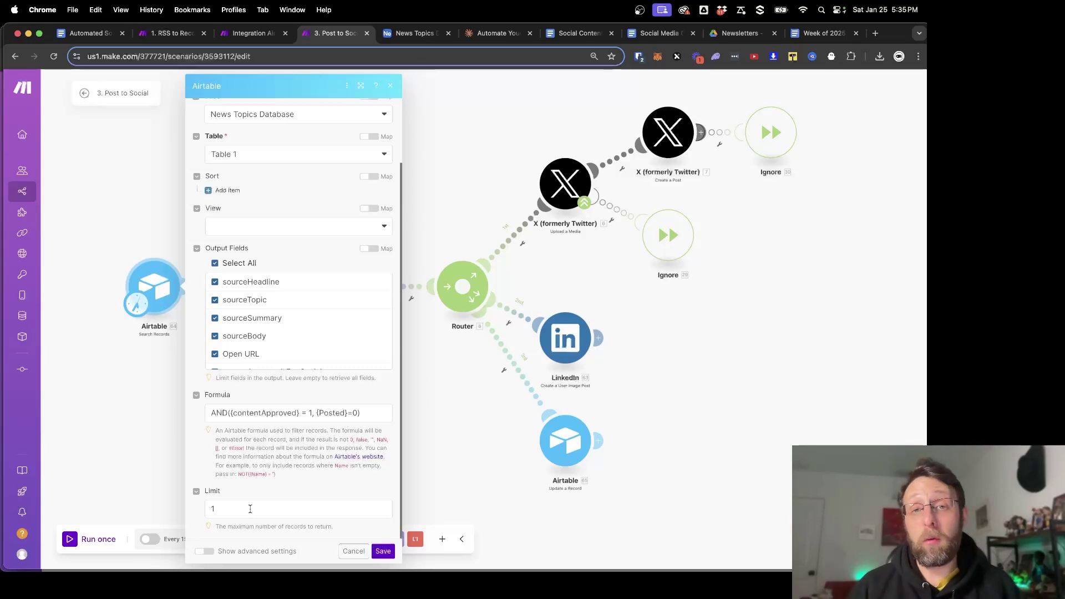
key("Escape")
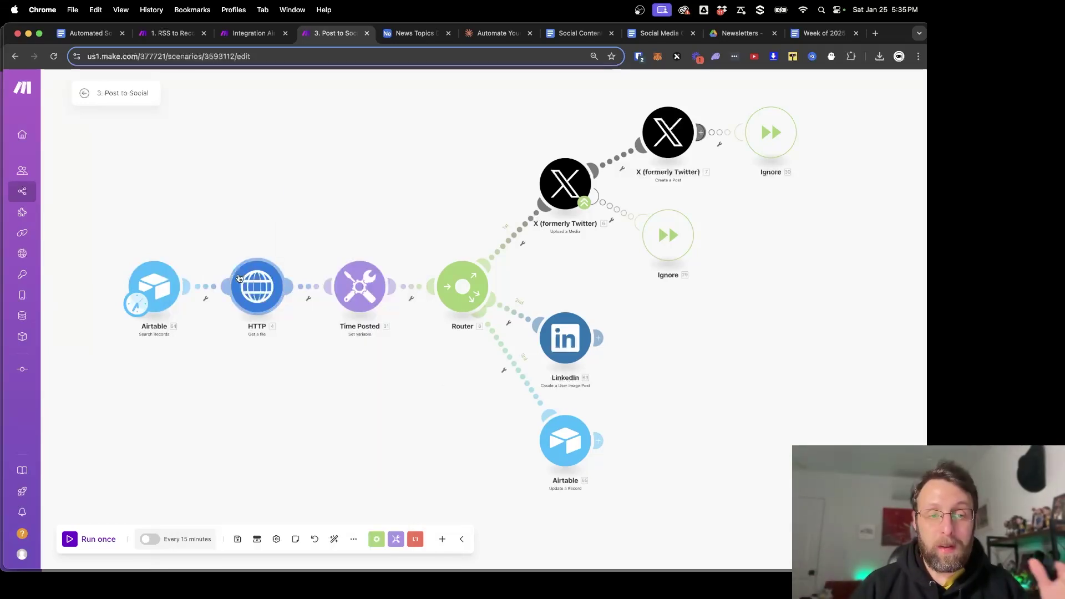
left_click(240, 278)
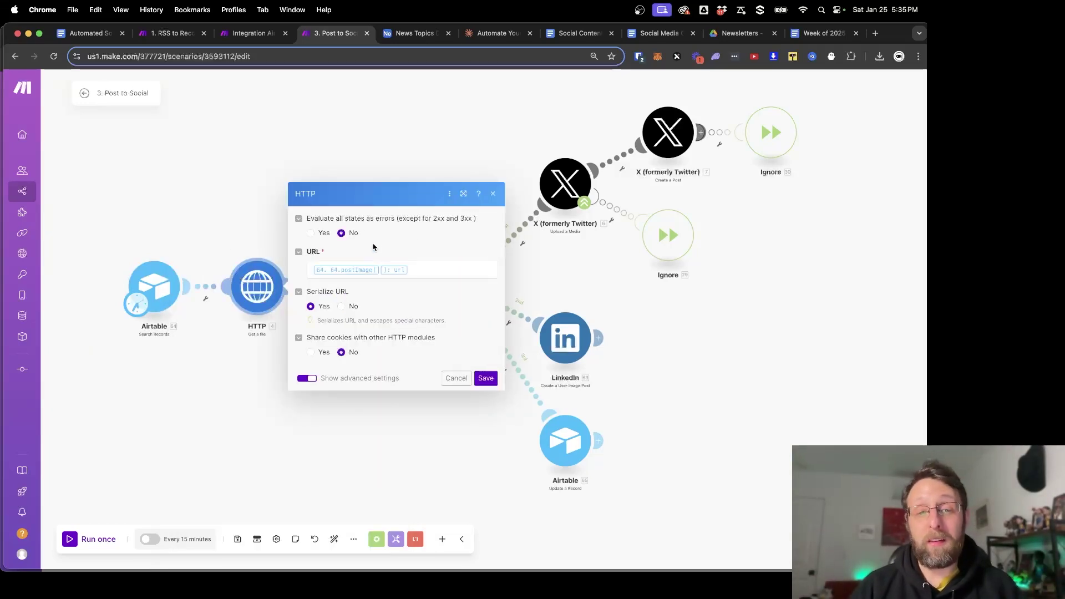
left_click(238, 210)
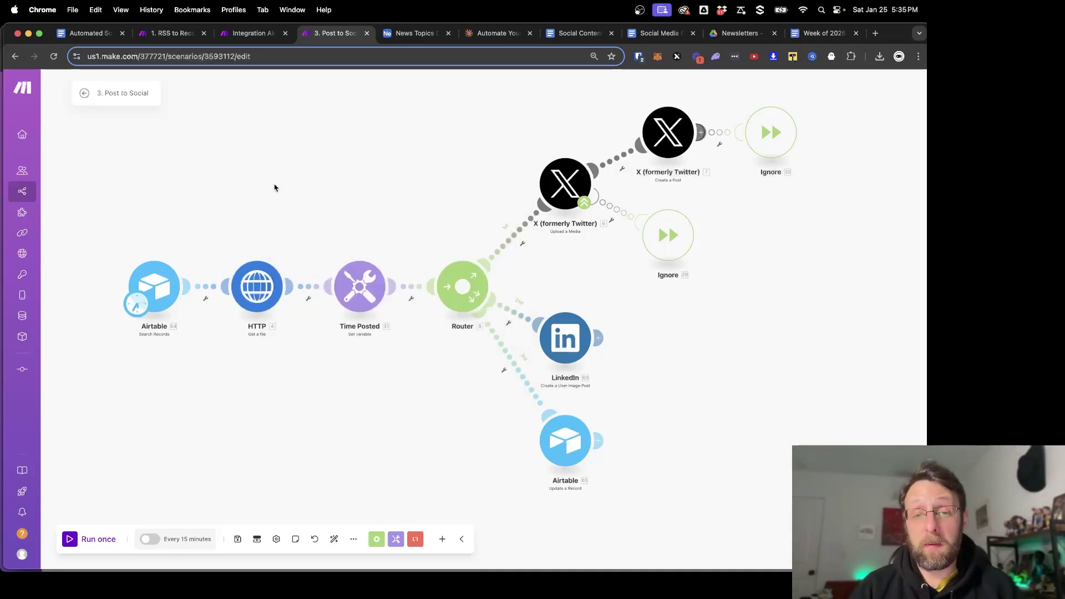
left_click(358, 289)
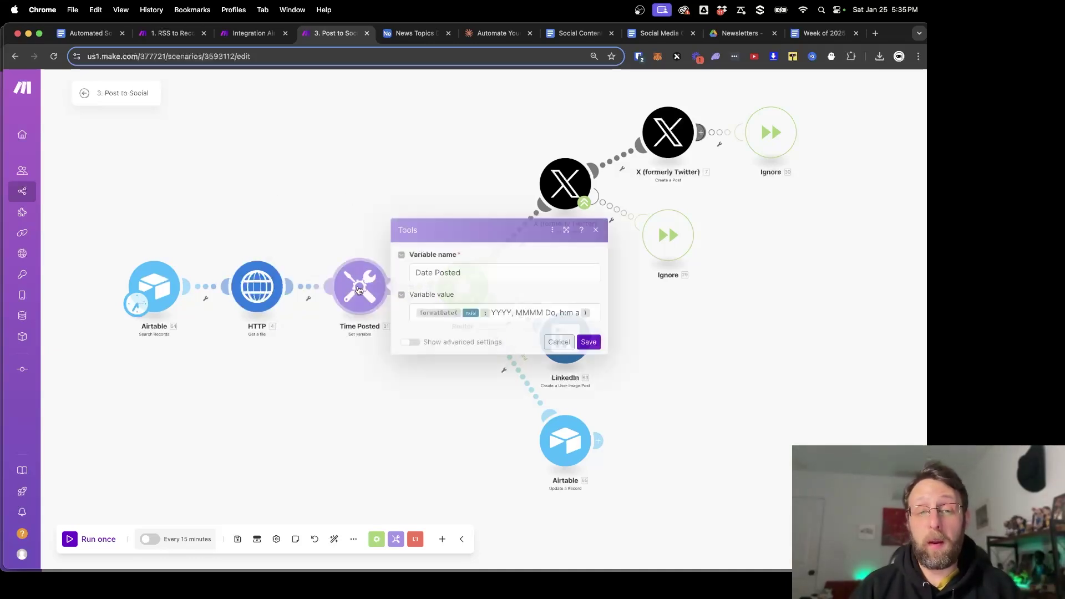
left_click(298, 199)
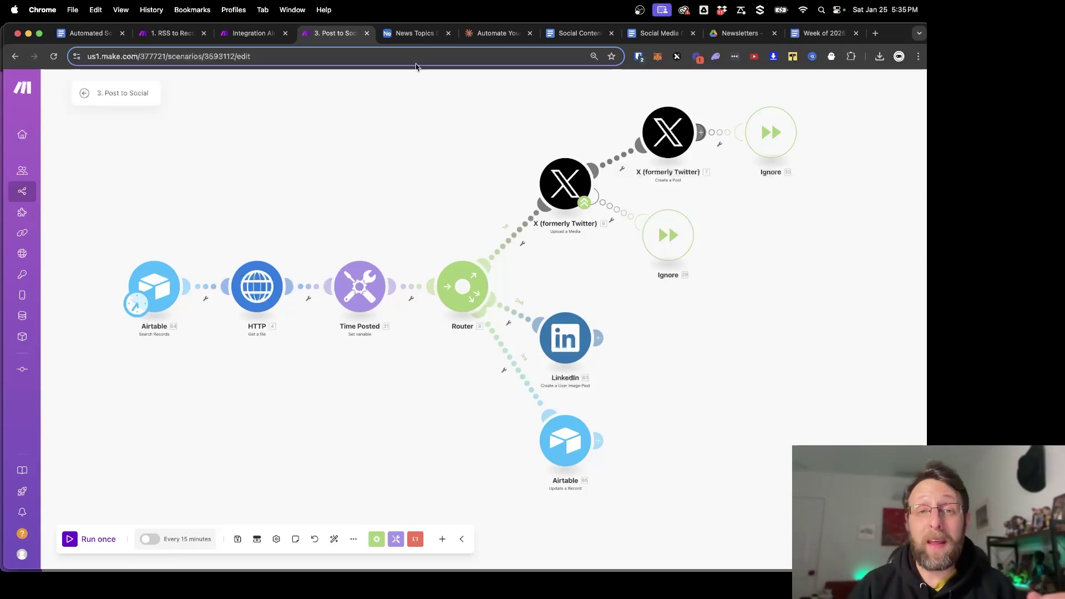
left_click(418, 33)
scroll(355, 205, "left", 2)
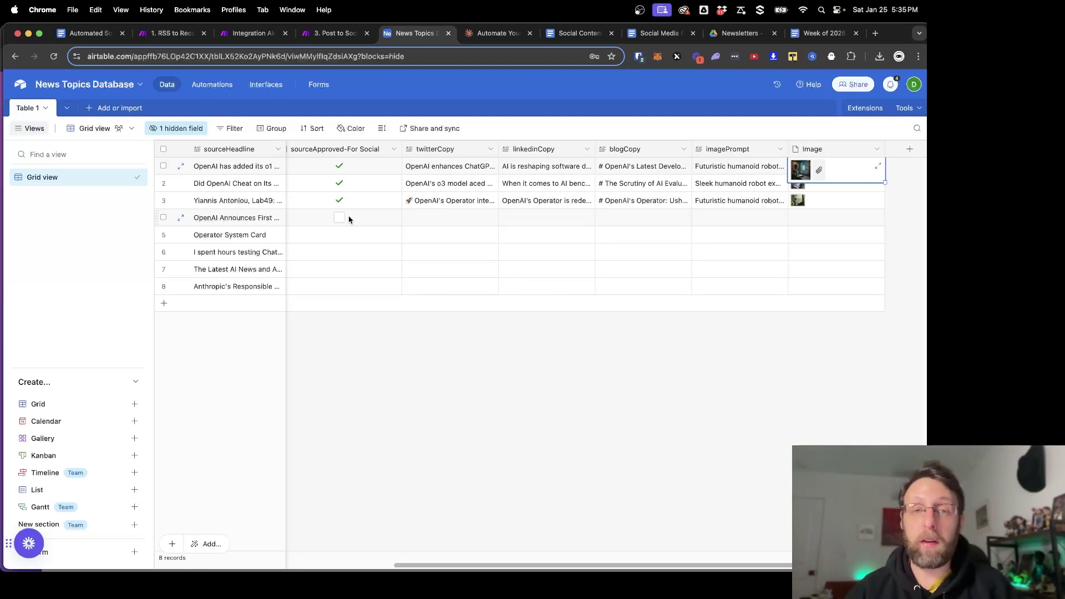
- Add a checkbox field named 'Posted' to the News Topics table
key("Escape")
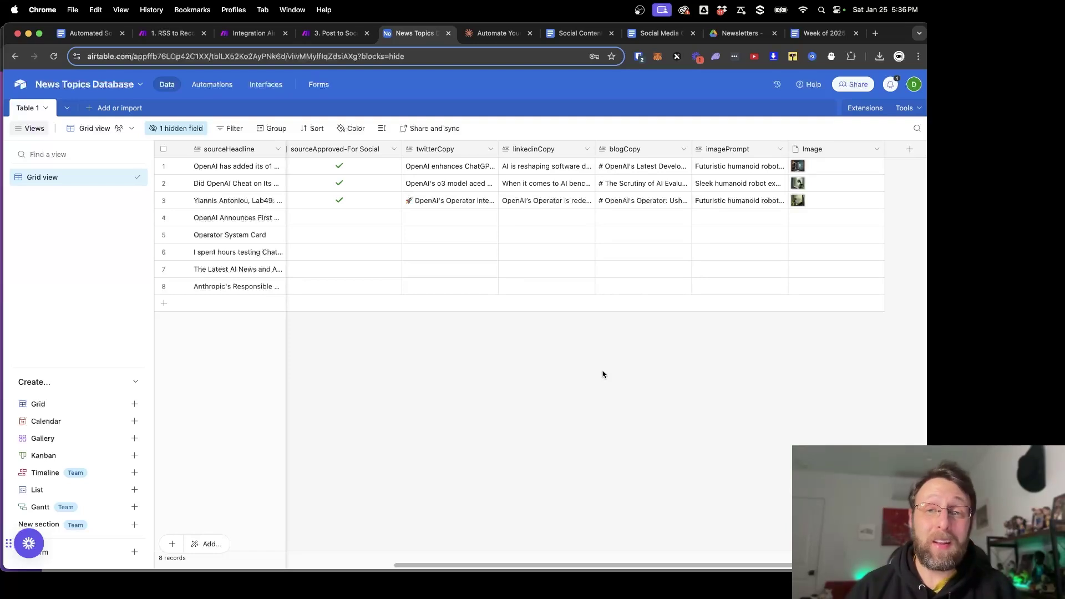
scroll(904, 150, "right", 2)
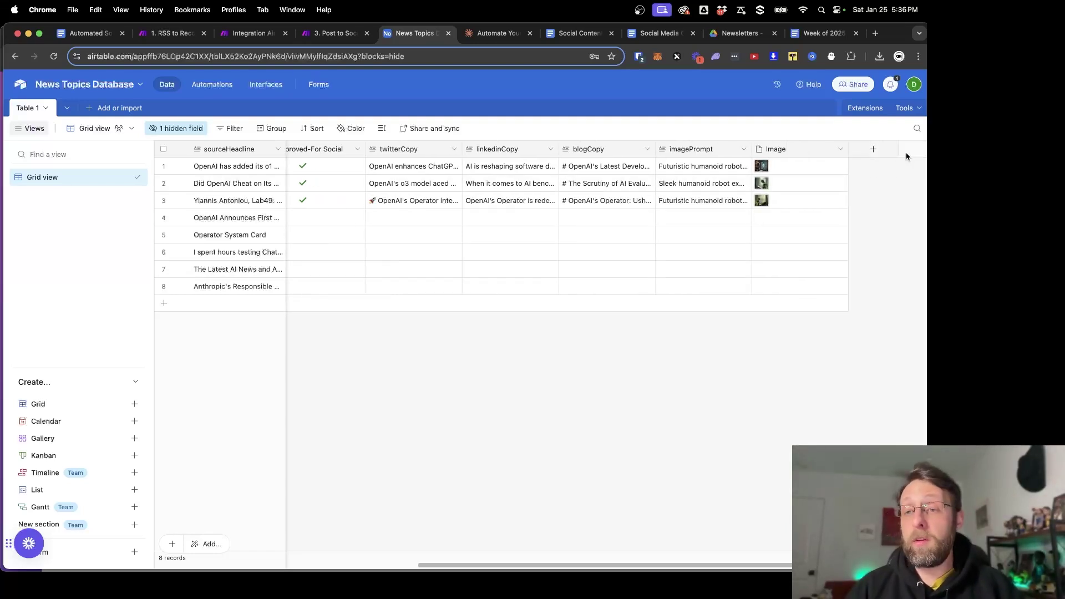
left_click(873, 149)
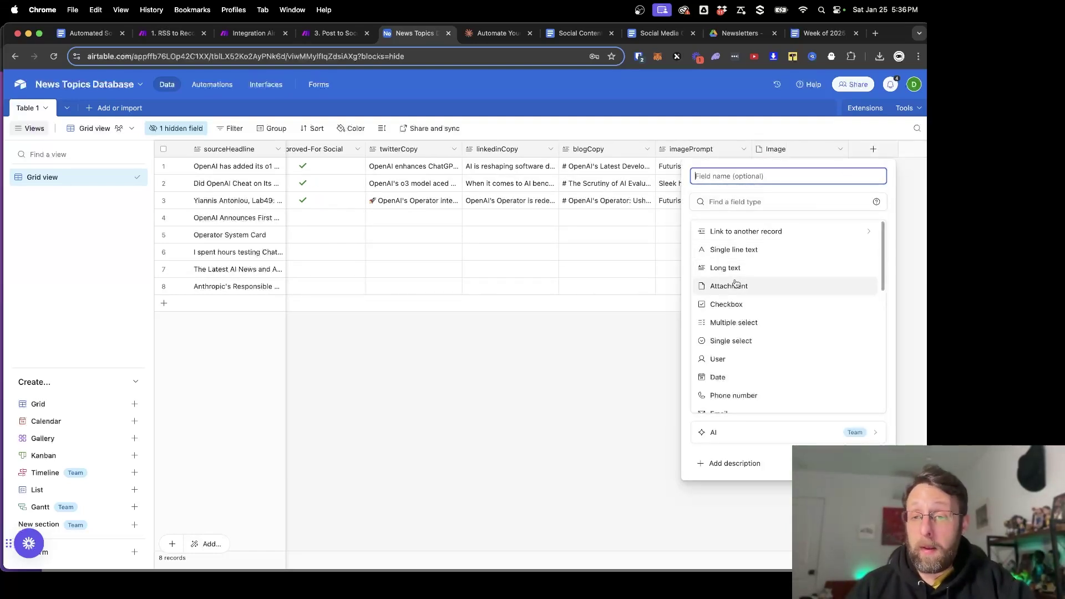
left_click(730, 304)
left_click(735, 178)
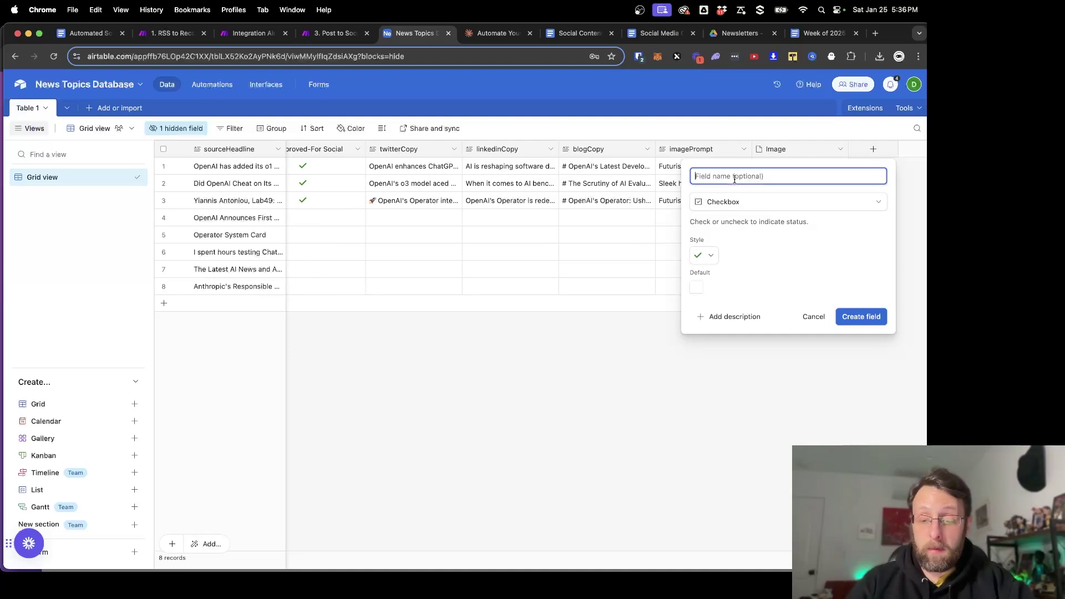
type("Posted")
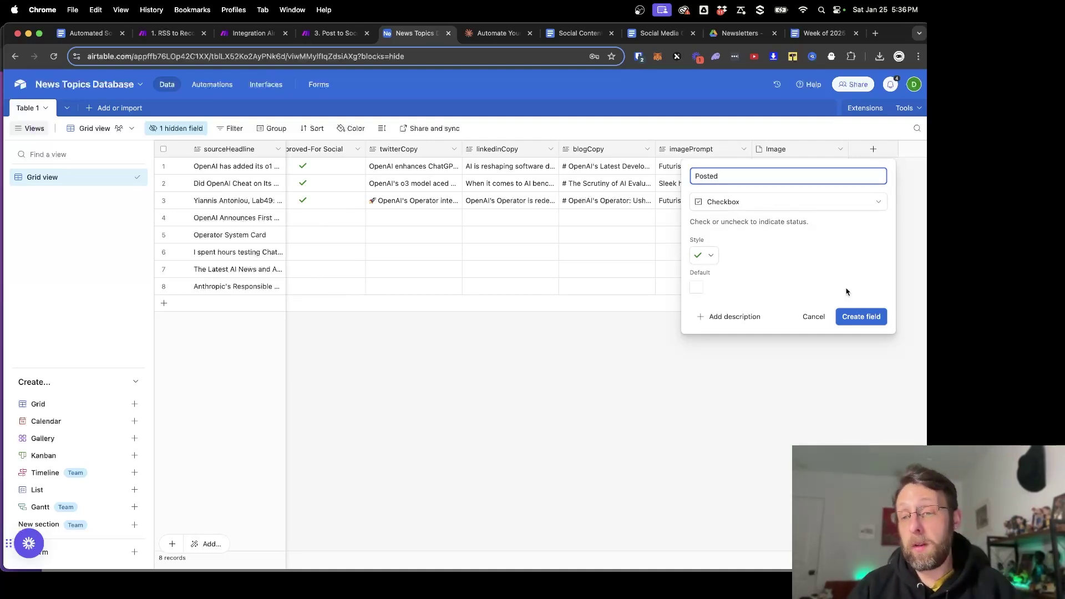
left_click(856, 319)
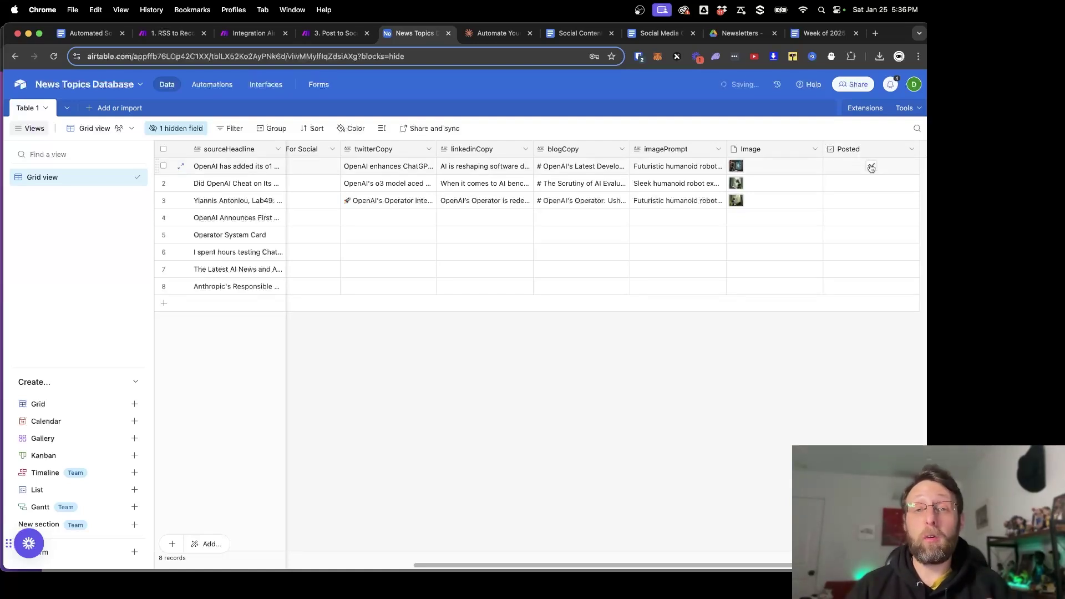
key("ctrl+shift+Tab")
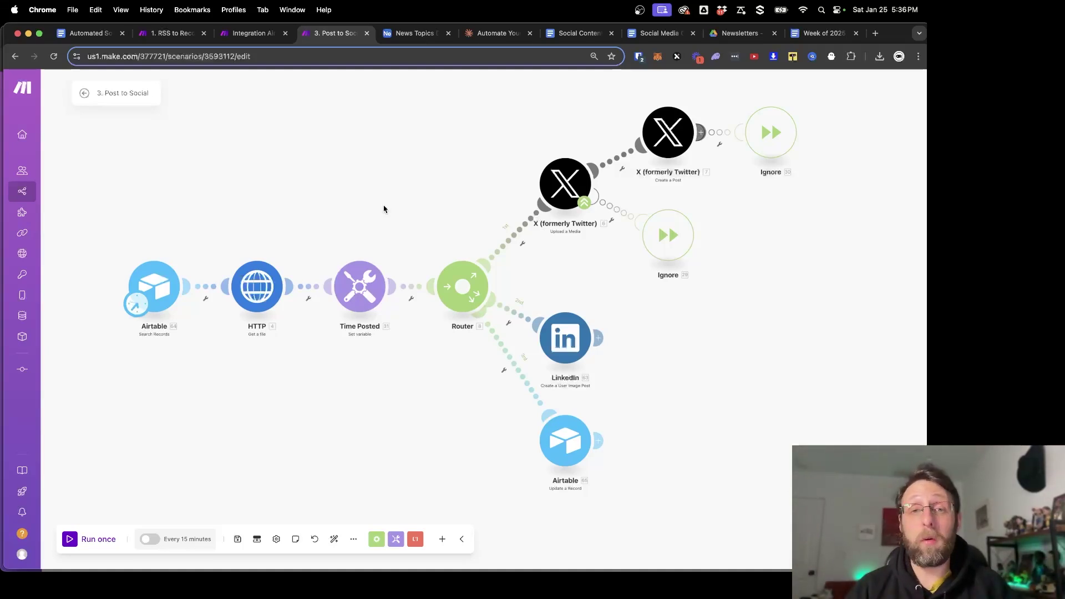
- Create a new scenario whose first module is Airtable Search Records
left_click(33, 191)
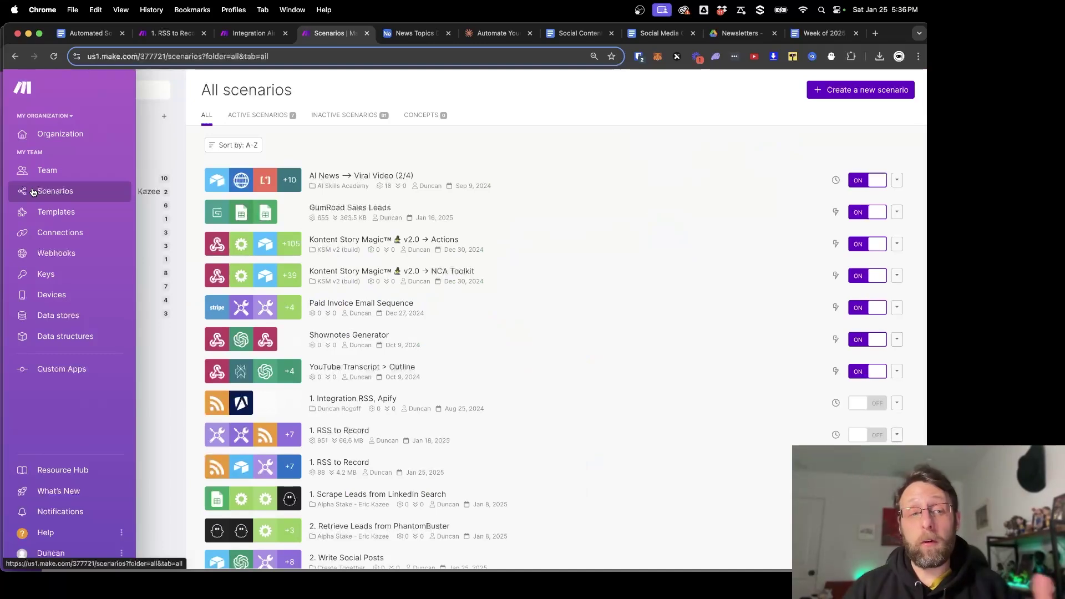
left_click(835, 90)
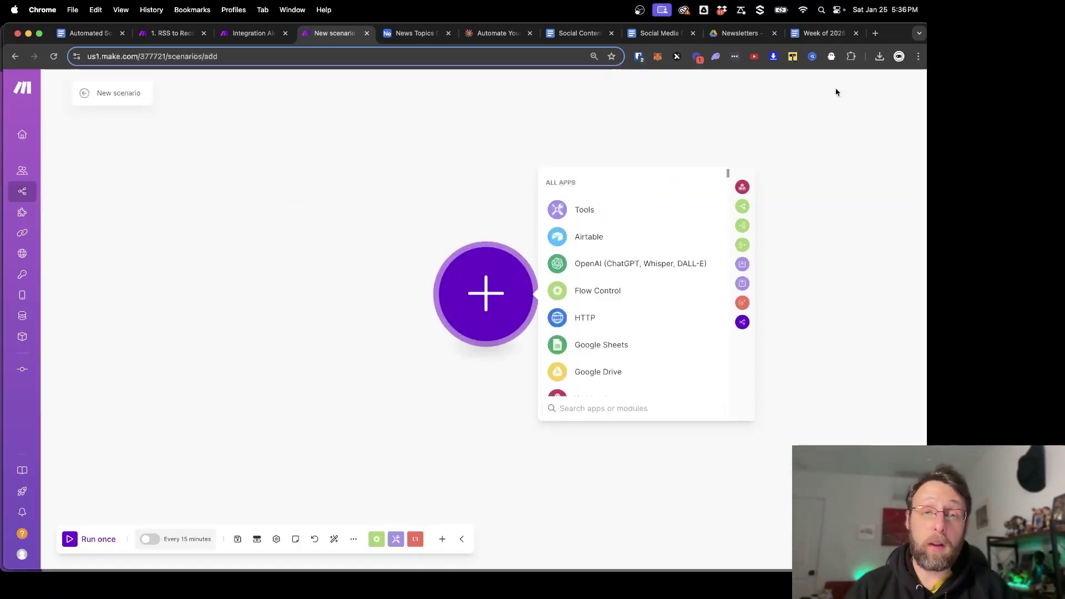
left_click(346, 223)
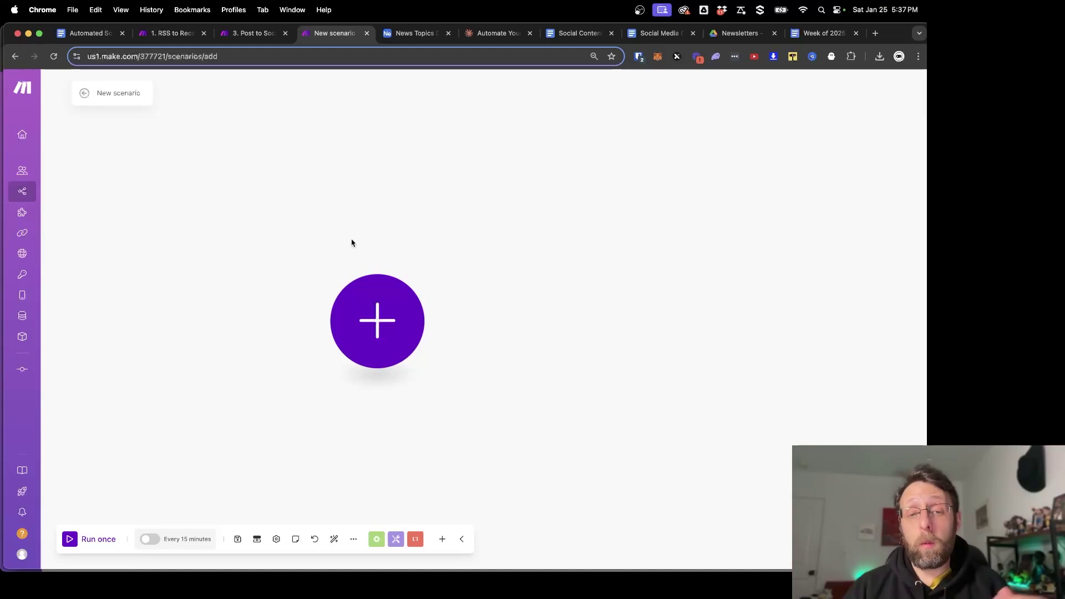
left_click(366, 308)
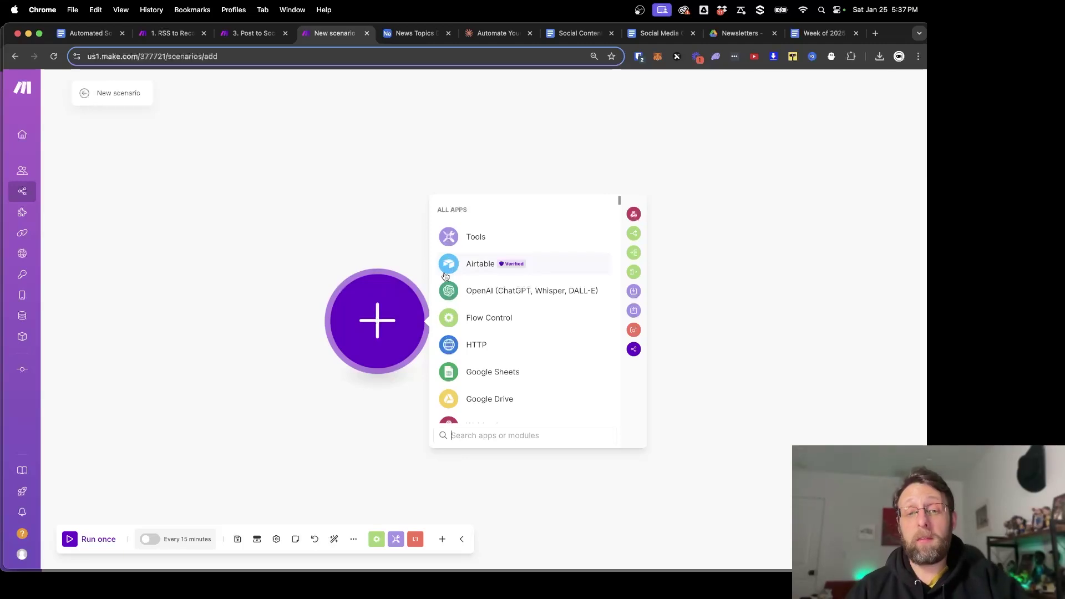
type("airtab")
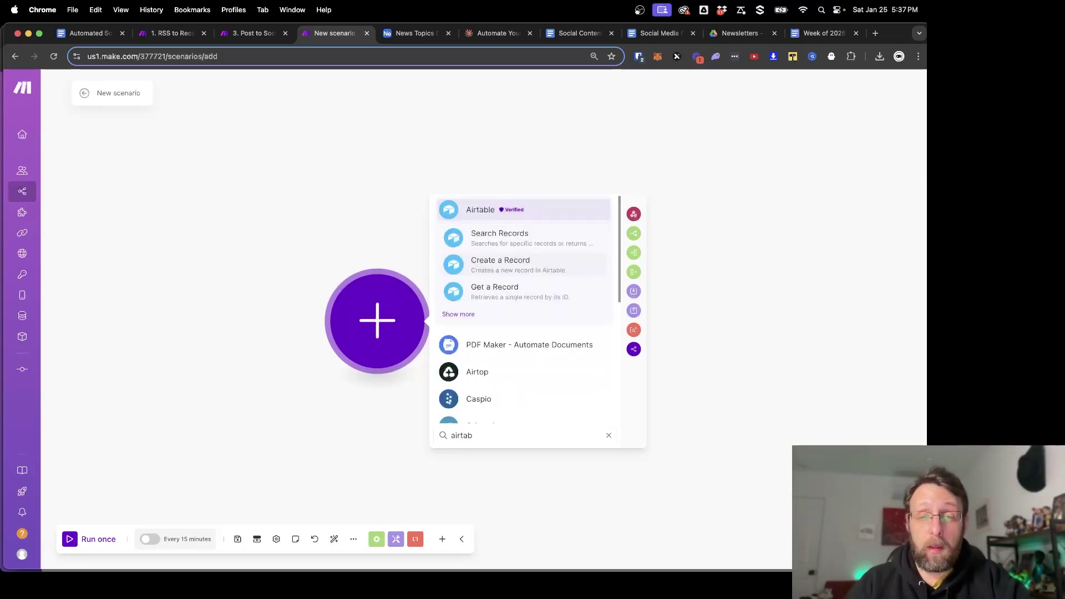
left_click(456, 250)
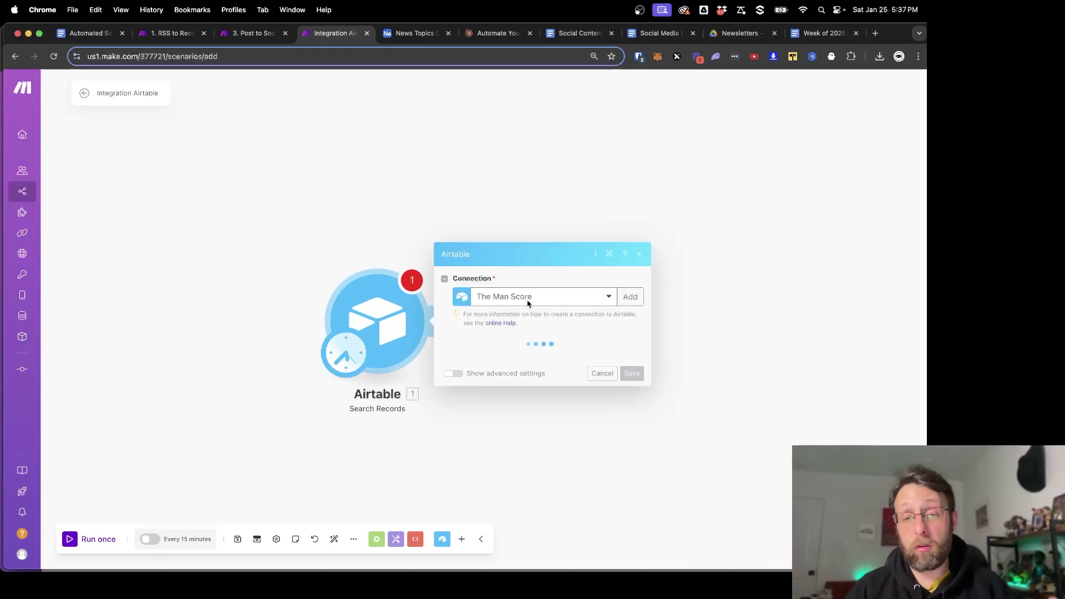
- Select the Working Airtable Connection and begin adding an Airtable Token or Key connection
left_click(551, 302)
left_click(529, 330)
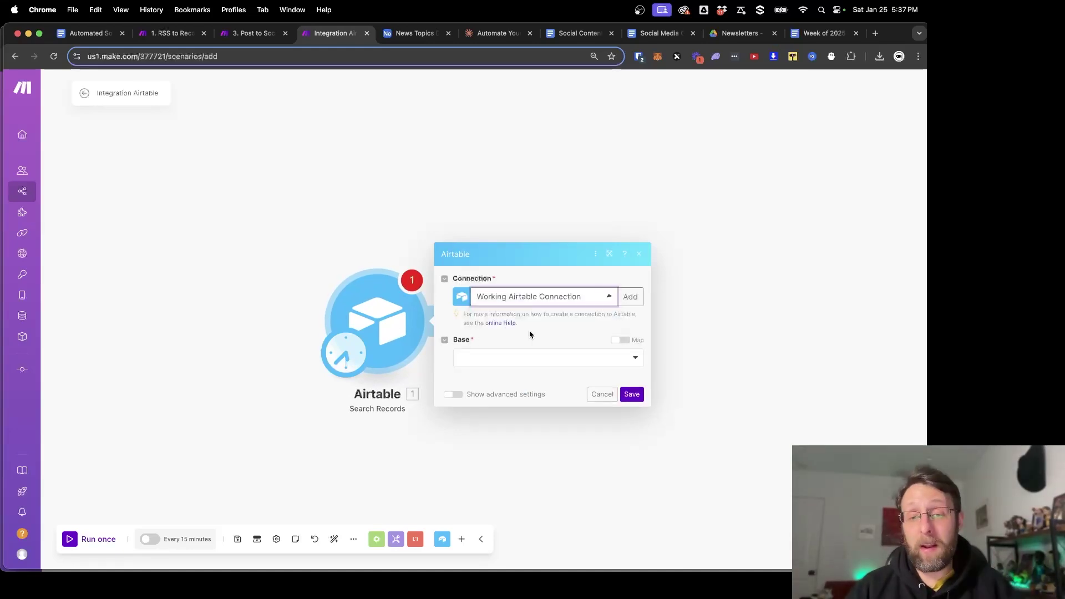
left_click(630, 296)
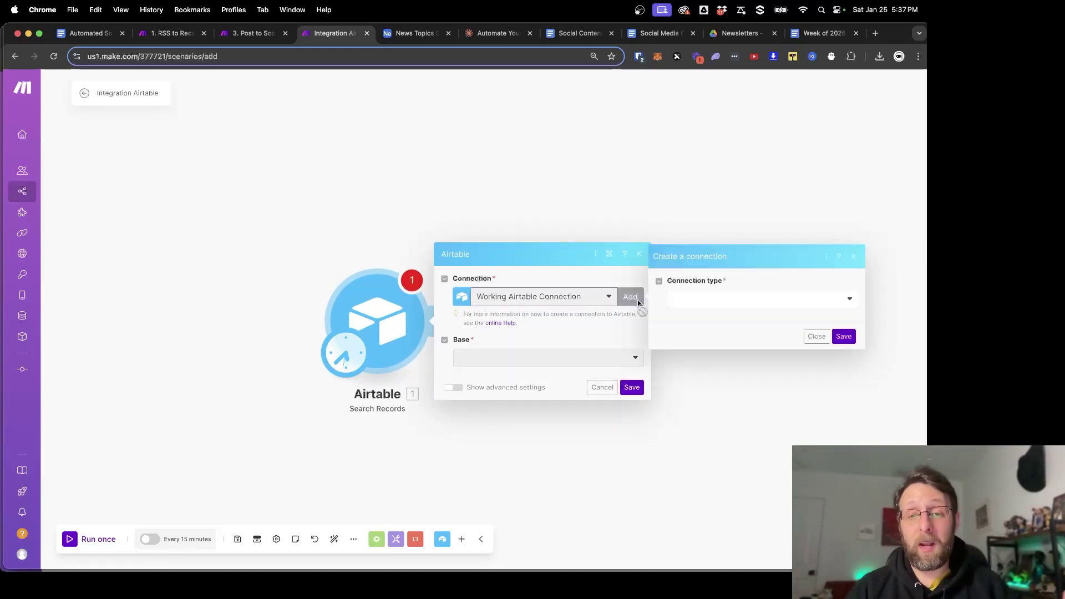
left_click(721, 304)
left_click(707, 319)
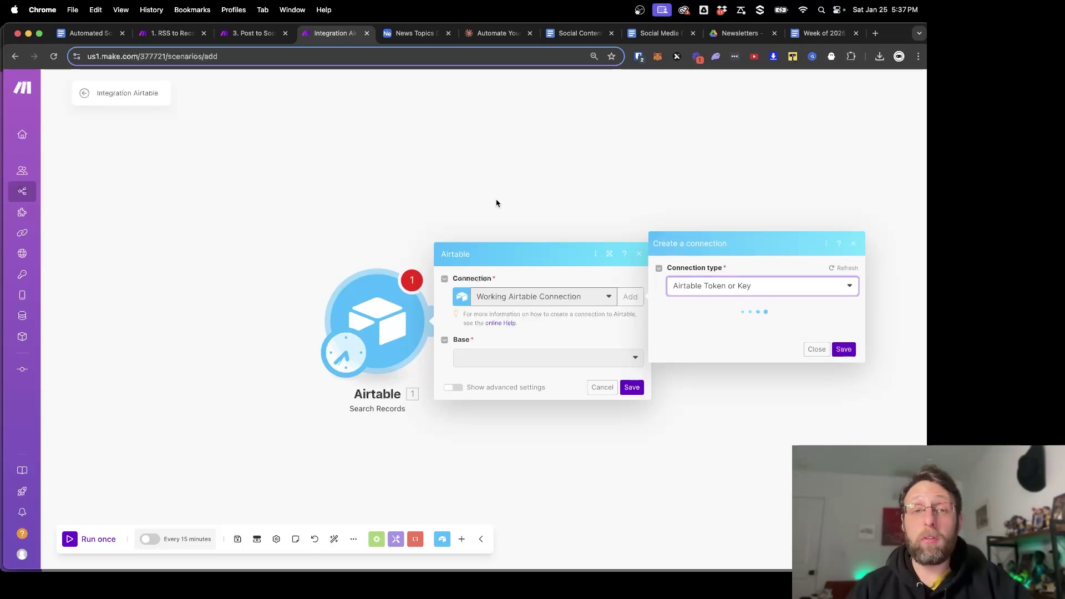
left_click(415, 33)
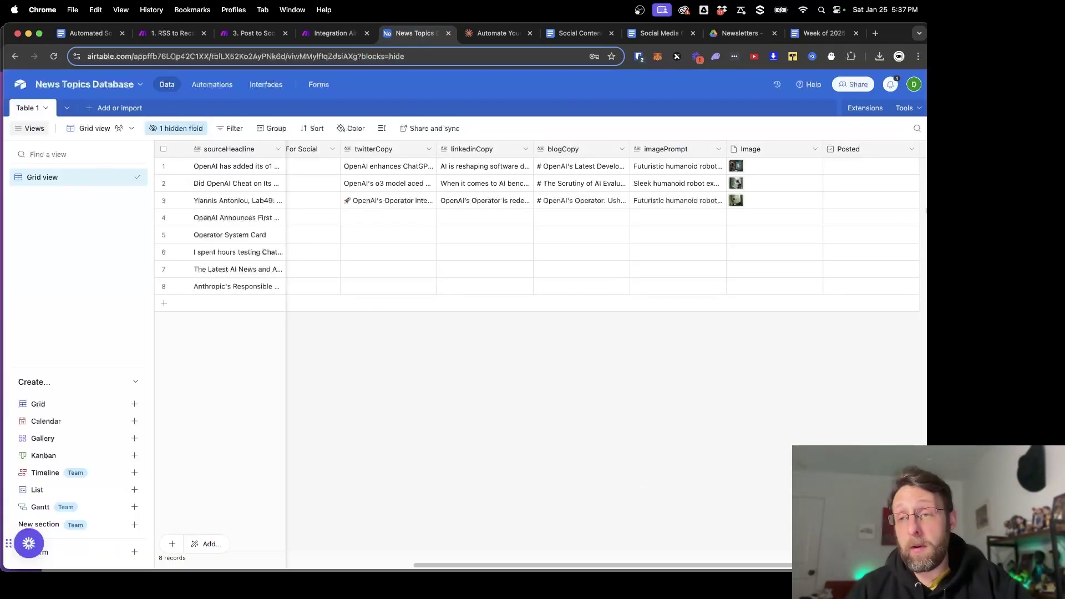
- Go to the Builder Hub's Personal access tokens page and start creating a new token
left_click(912, 89)
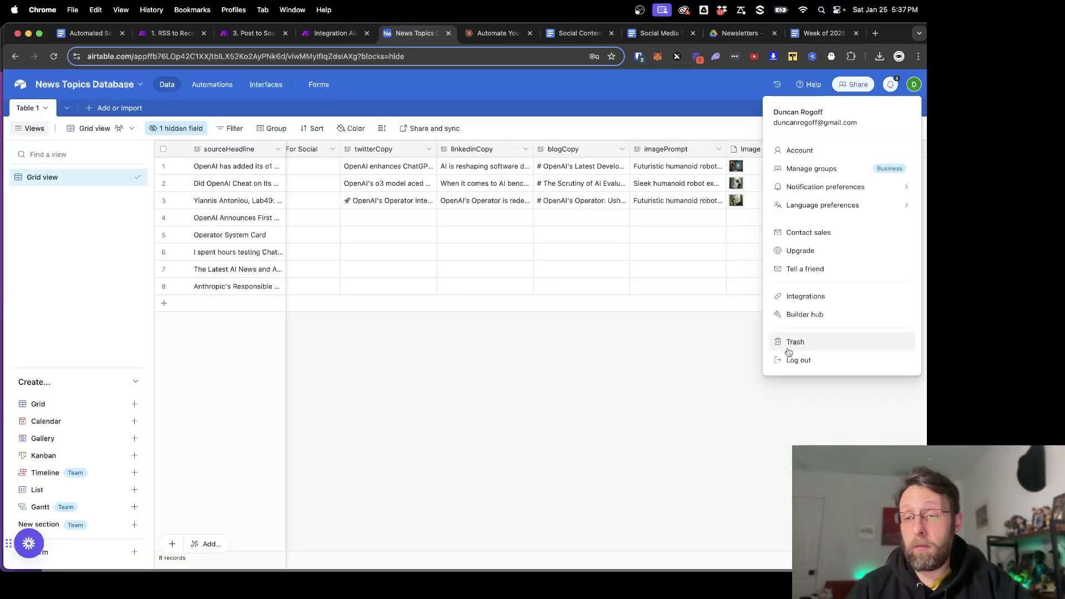
left_click(803, 314)
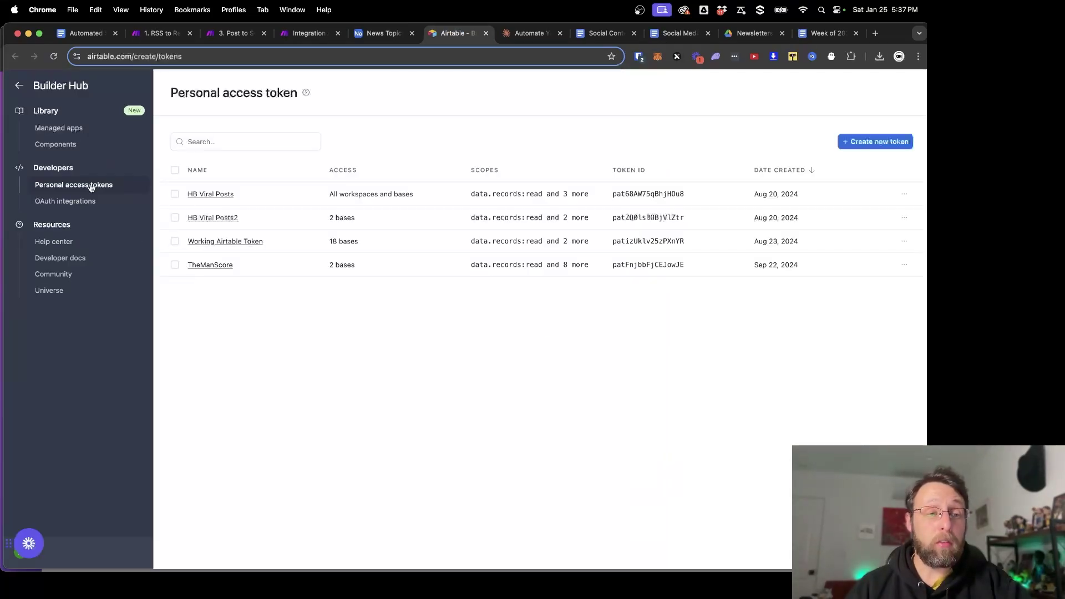
left_click(876, 140)
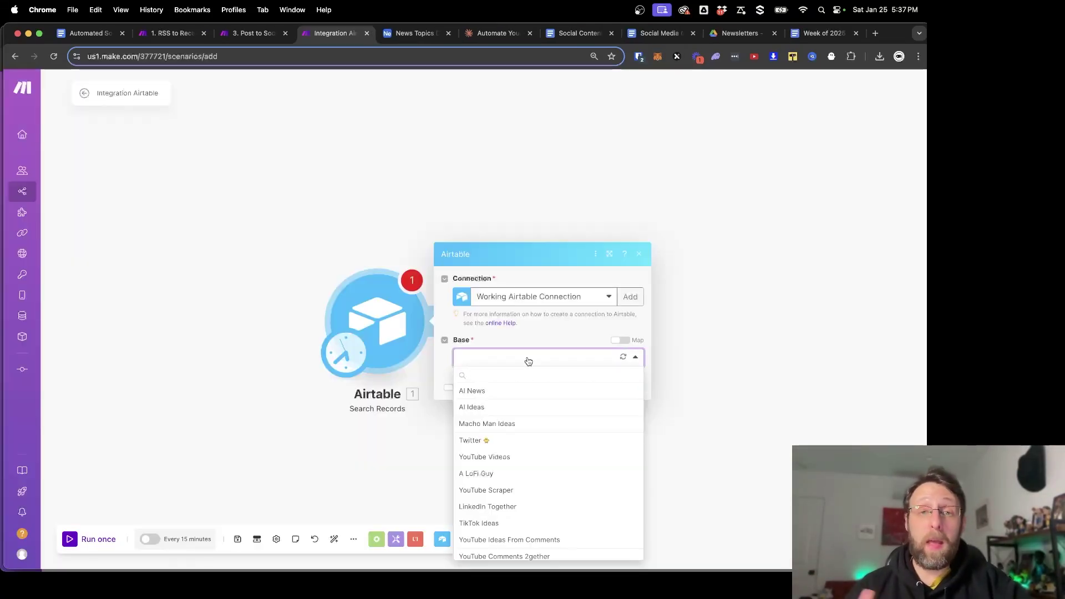
- Choose News Topics Database as the Airtable module's base, then return to the Airtable grid
scroll(504, 466, "down", 3)
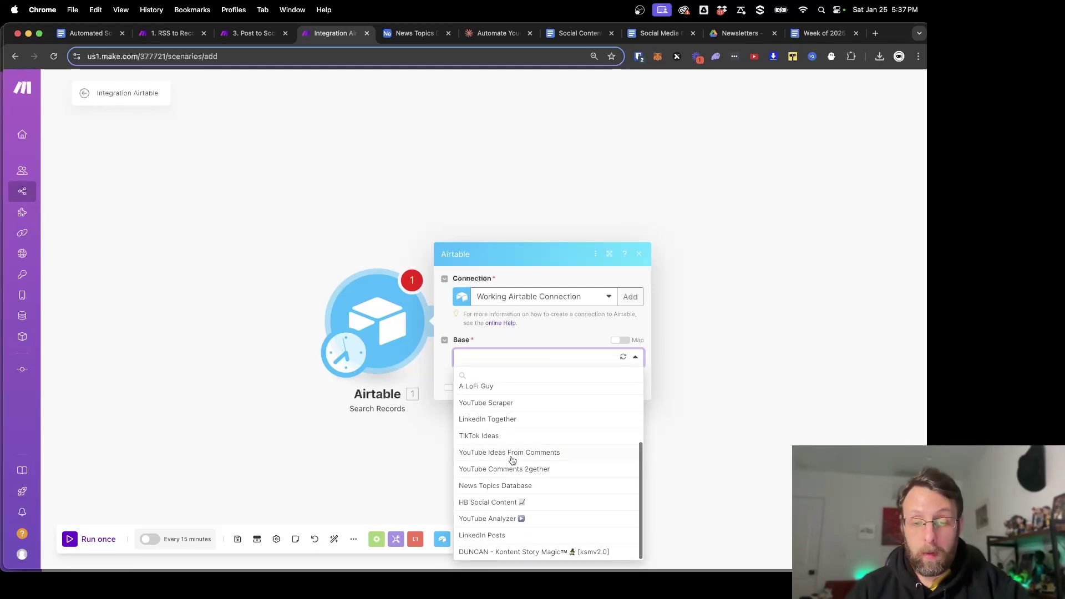
left_click(496, 487)
left_click(415, 34)
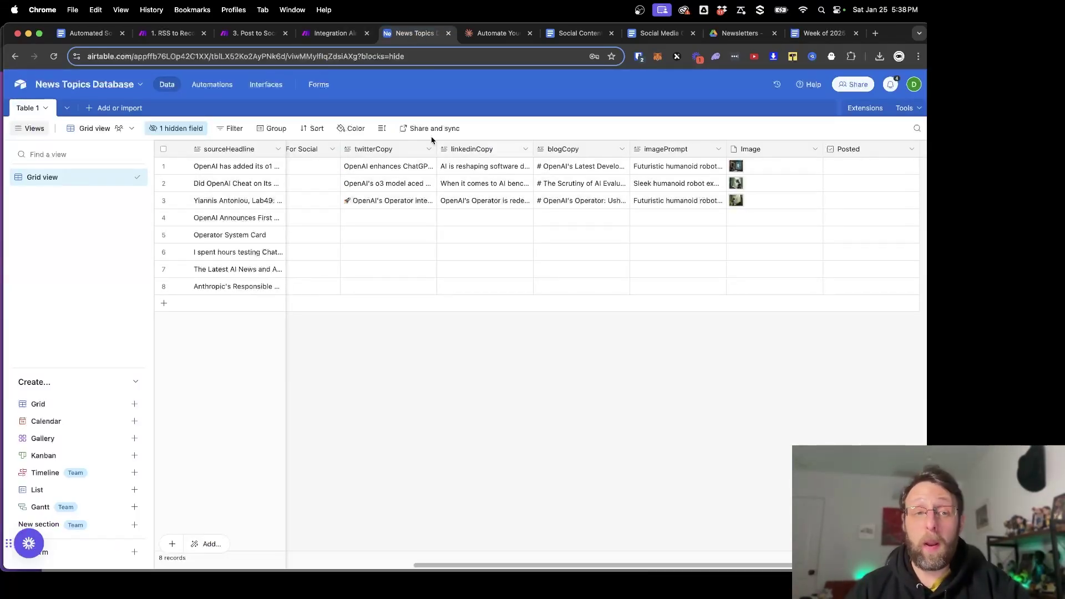
scroll(357, 200, "left", 3)
left_click(180, 166)
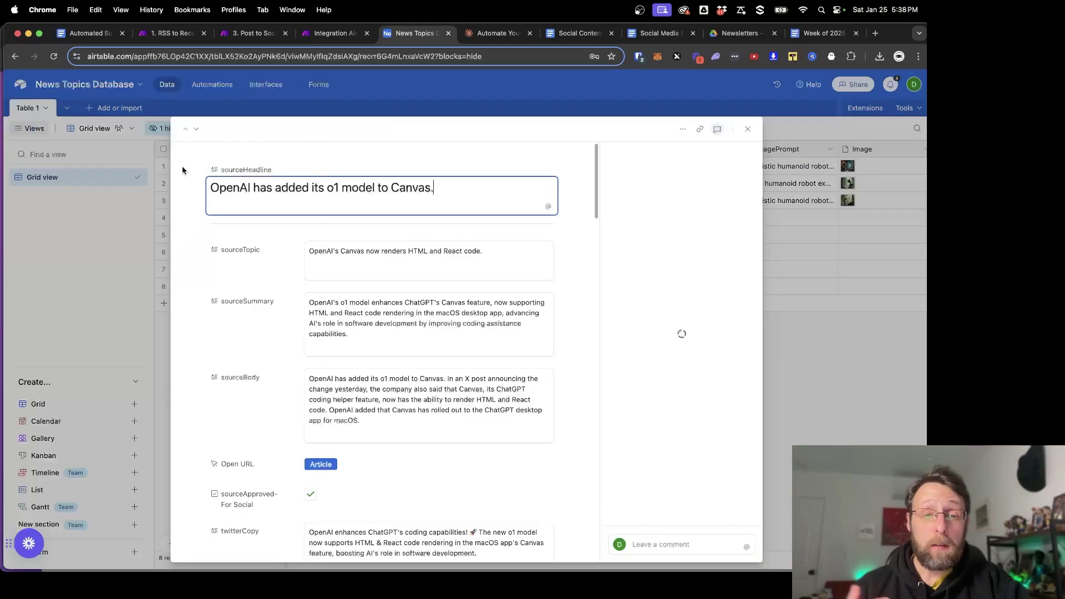
key("Tab")
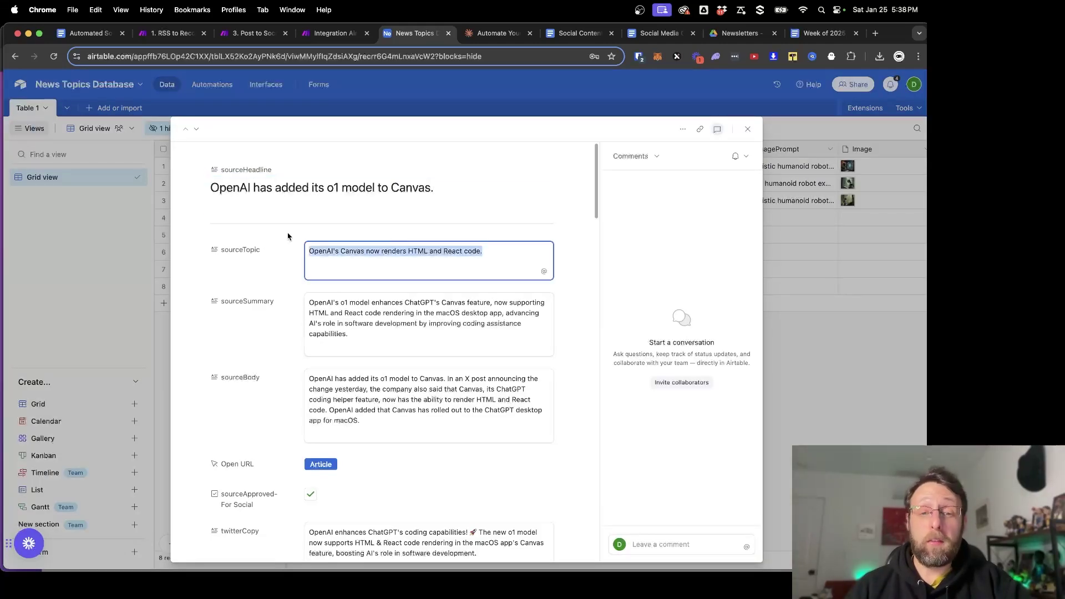
left_click_drag(408, 341, 295, 309)
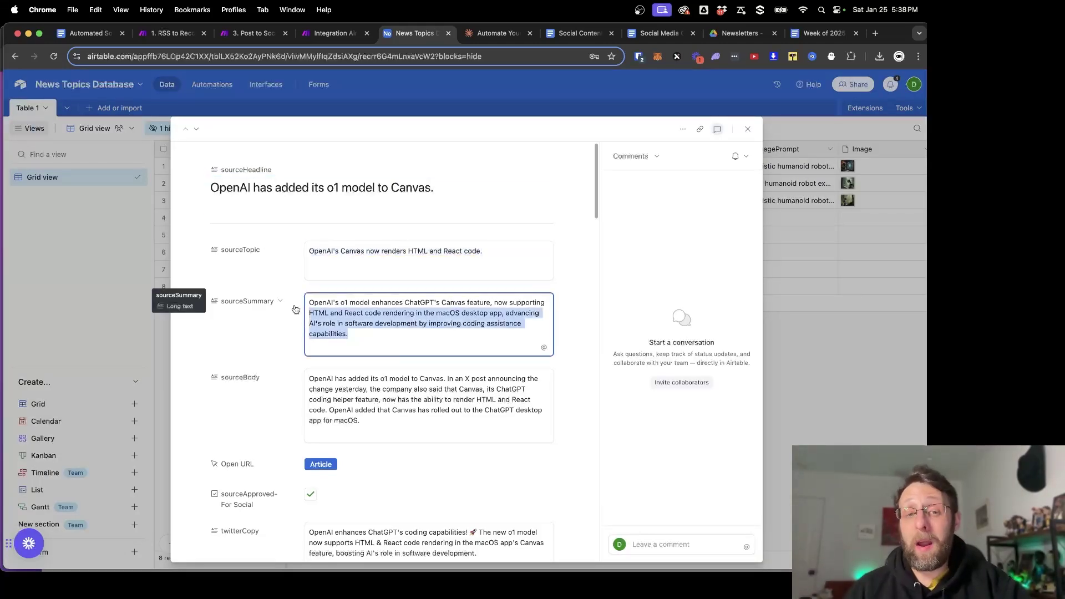
scroll(295, 308, "down", 3)
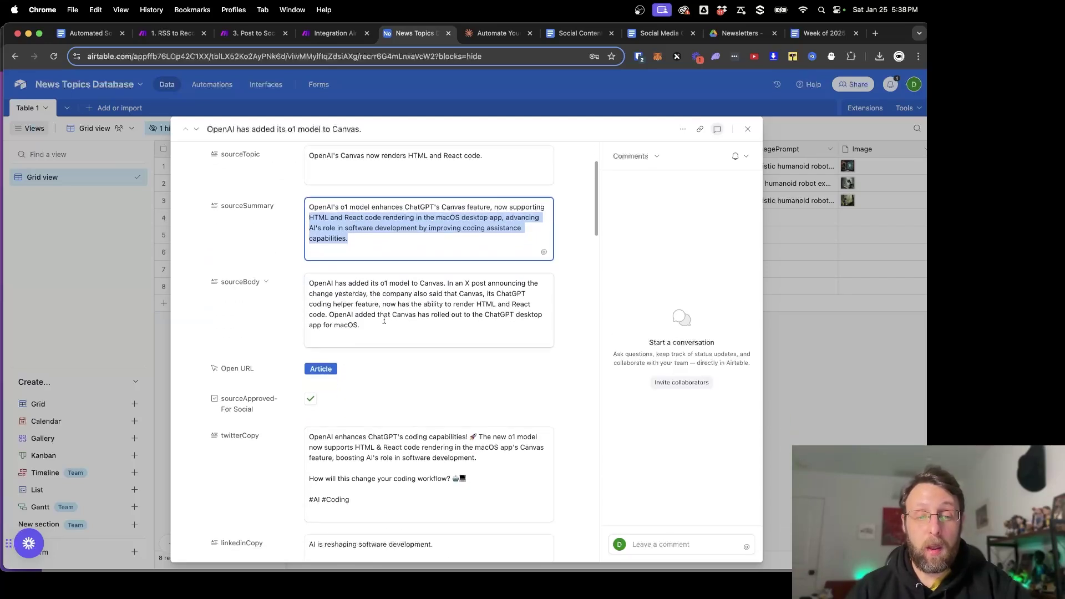
key("Tab")
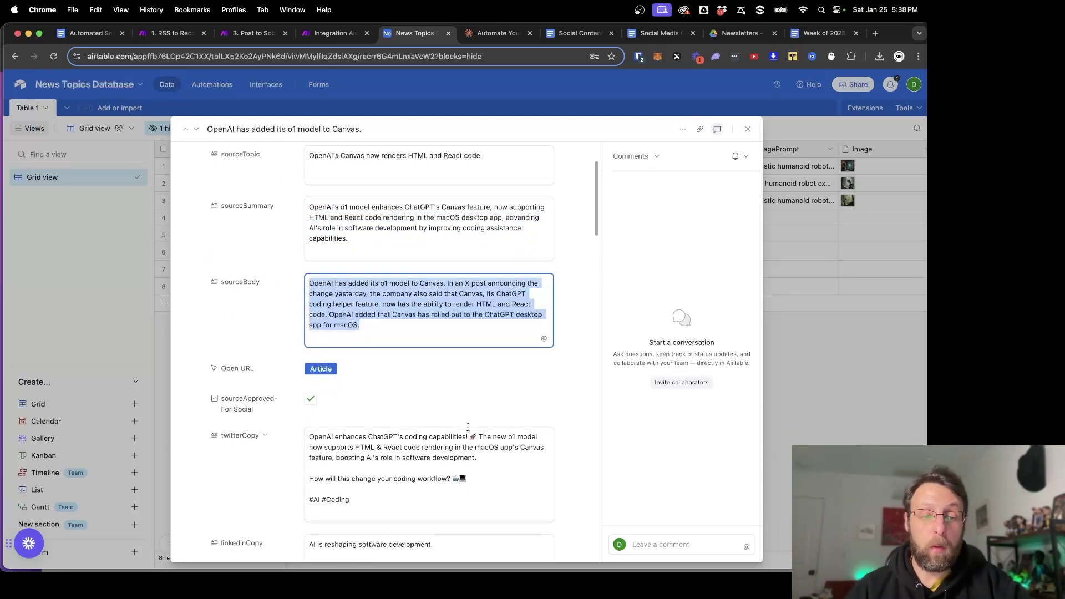
left_click(450, 397)
scroll(450, 397, "down", 5)
left_click_drag(369, 328, 278, 254)
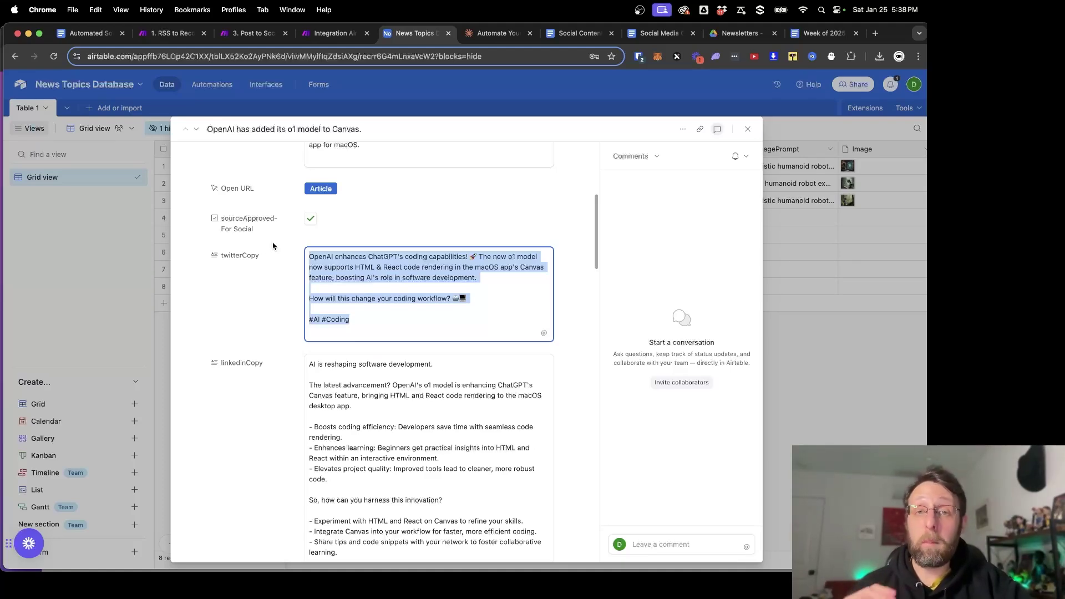
scroll(384, 358, "down", 2)
left_click(383, 352)
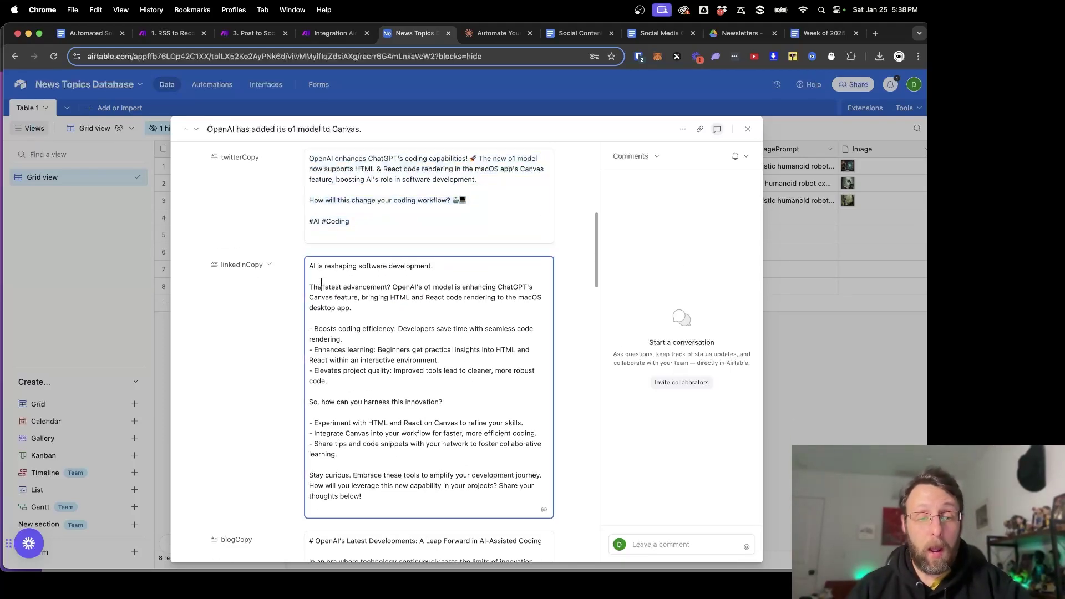
left_click_drag(342, 351, 323, 299)
scroll(376, 336, "down", 1)
scroll(376, 336, "down", 10)
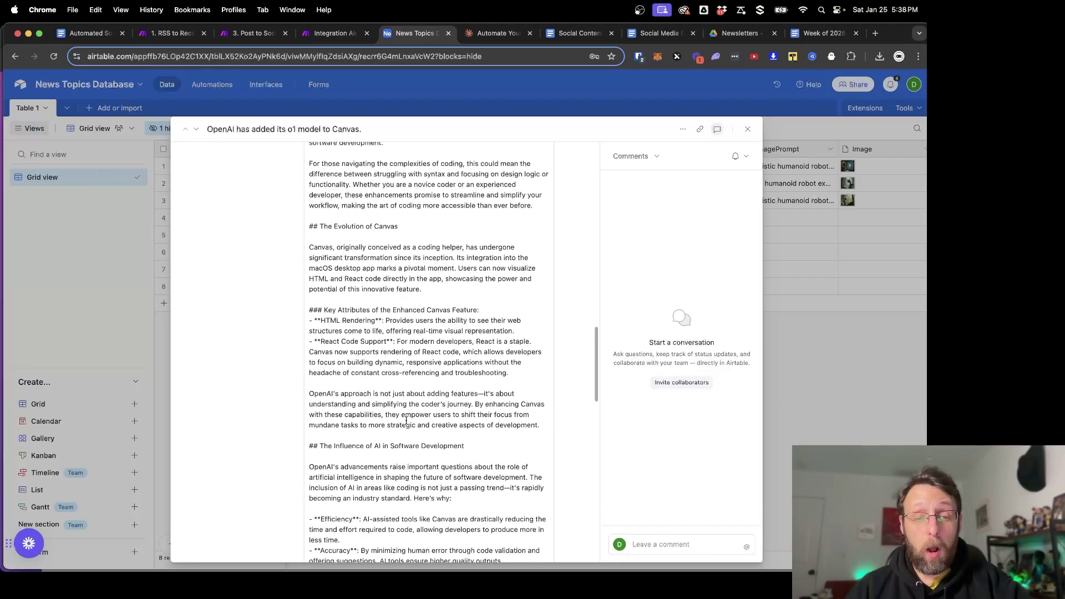
scroll(406, 420, "down", 3)
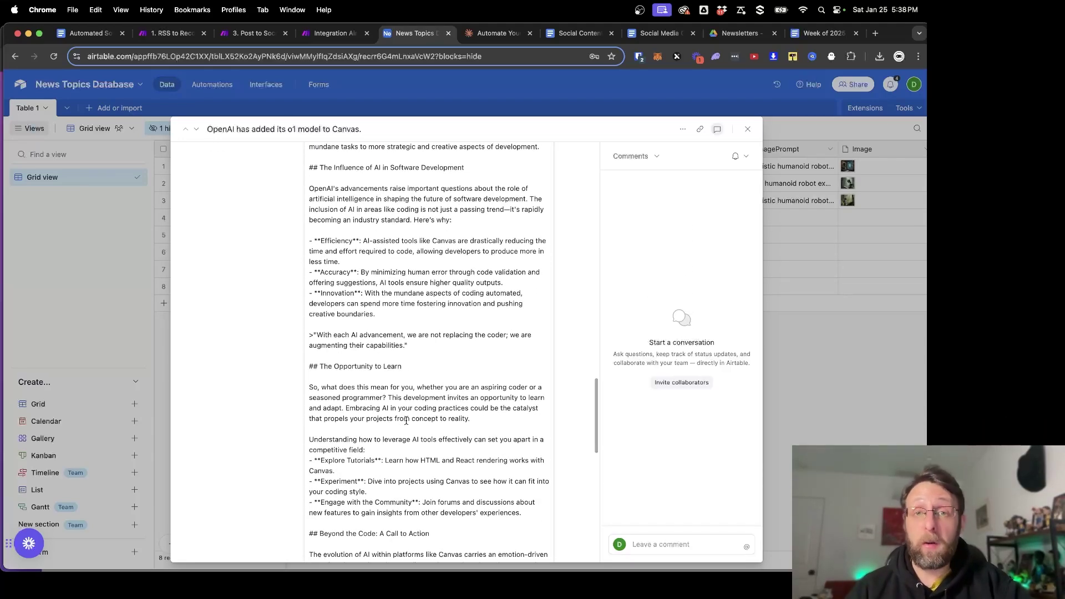
scroll(406, 421, "down", 10)
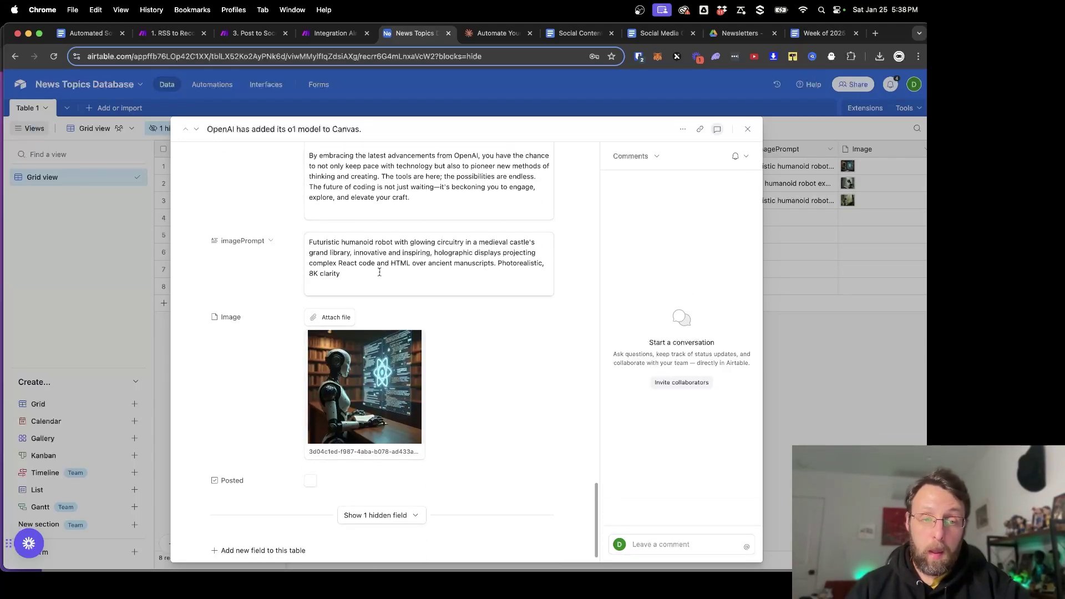
triple_click(379, 273)
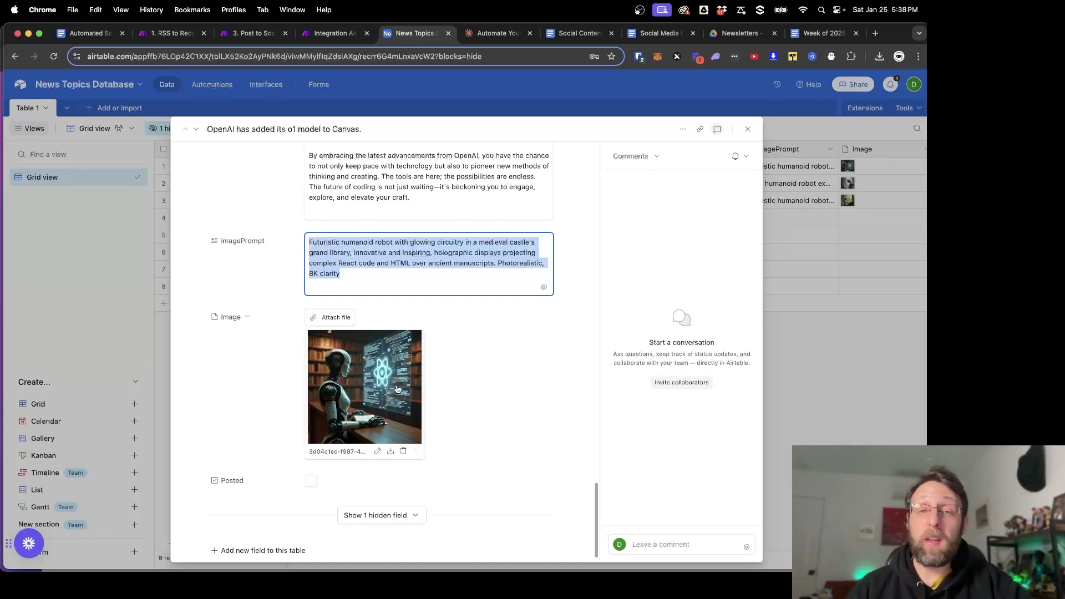
key("Escape")
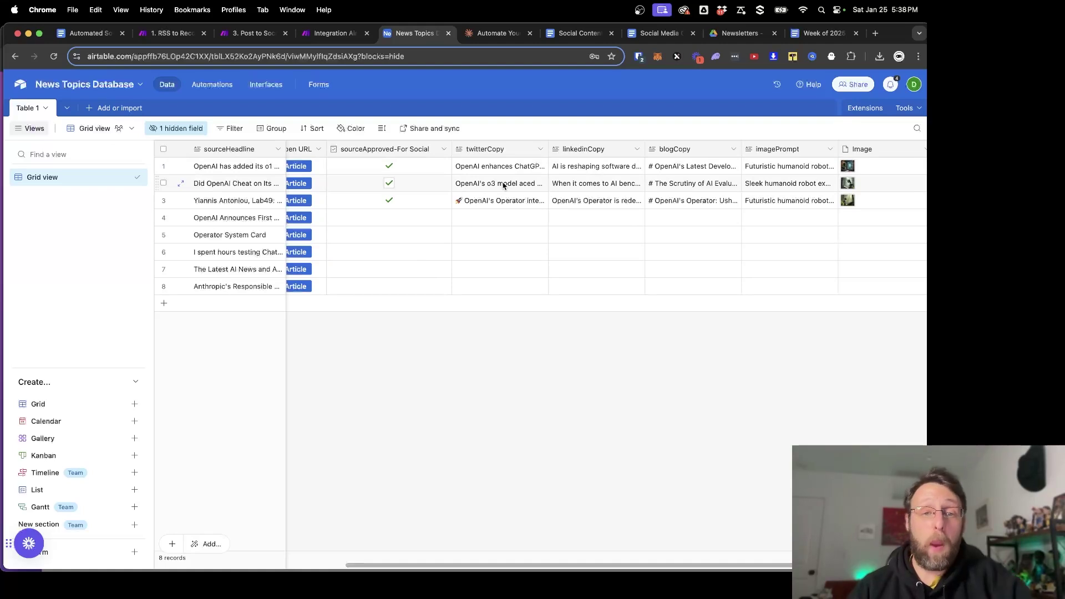
- Untick sourceApproved-For Social on row 1 of the News Topics grid
scroll(588, 198, "right", 1)
scroll(589, 198, "right", 2)
scroll(499, 177, "left", 5)
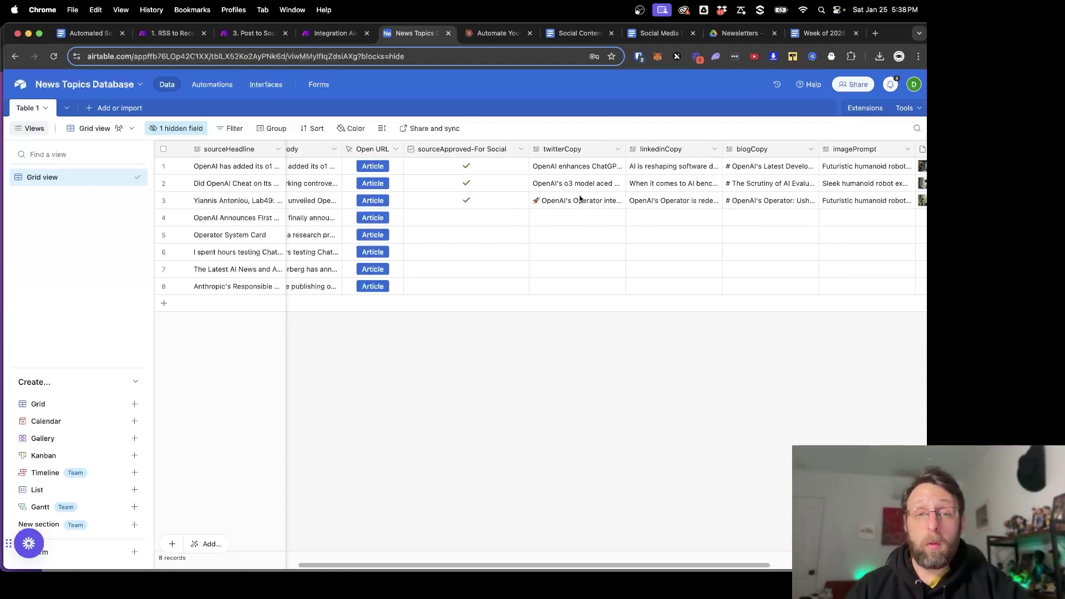
left_click(466, 166)
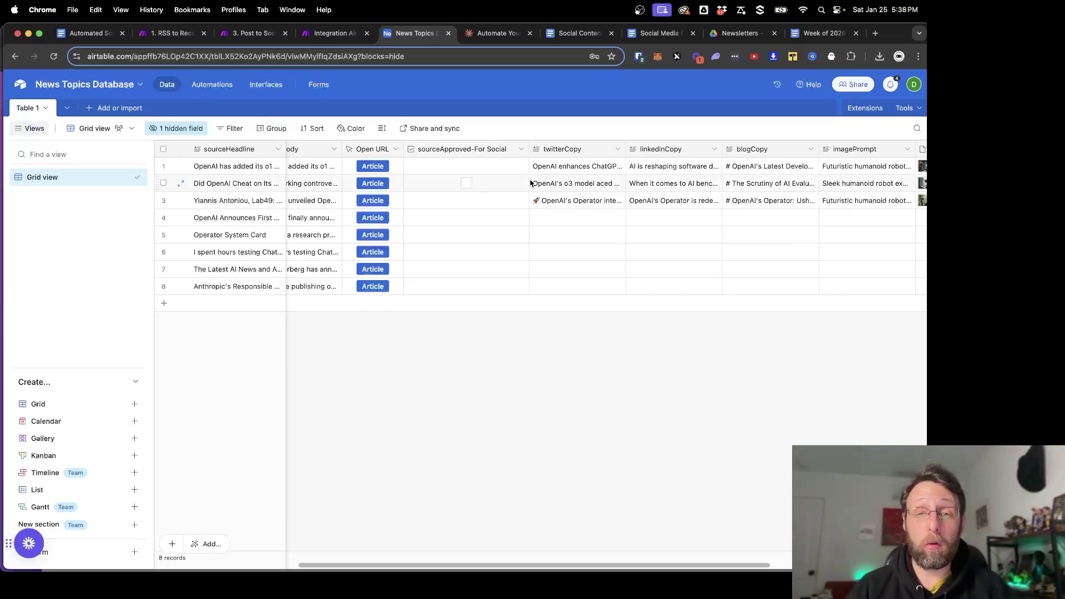
scroll(483, 183, "right", 3)
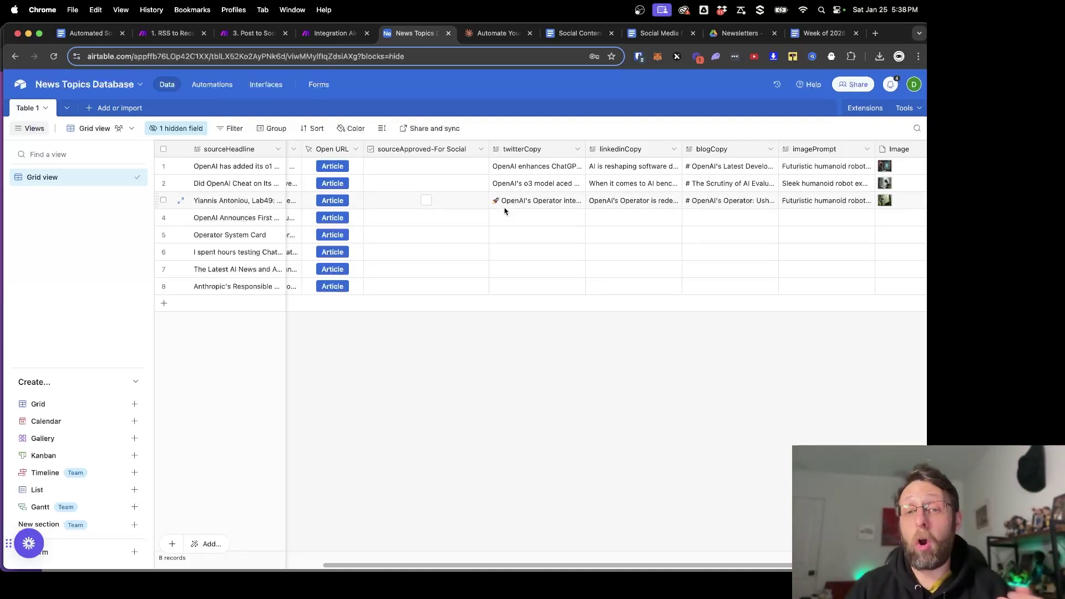
left_click(551, 169)
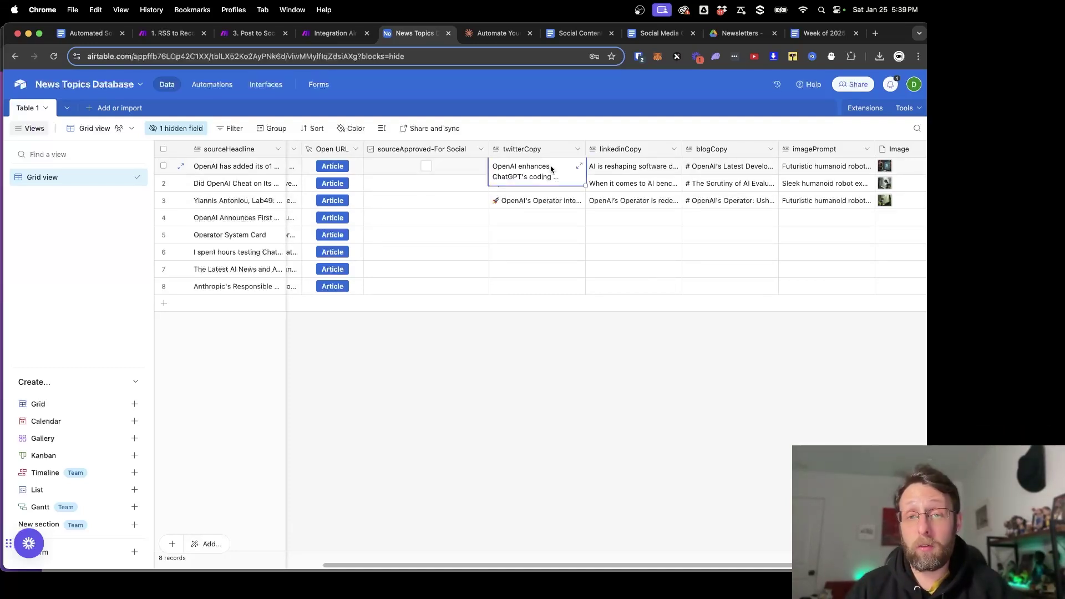
left_click(577, 168)
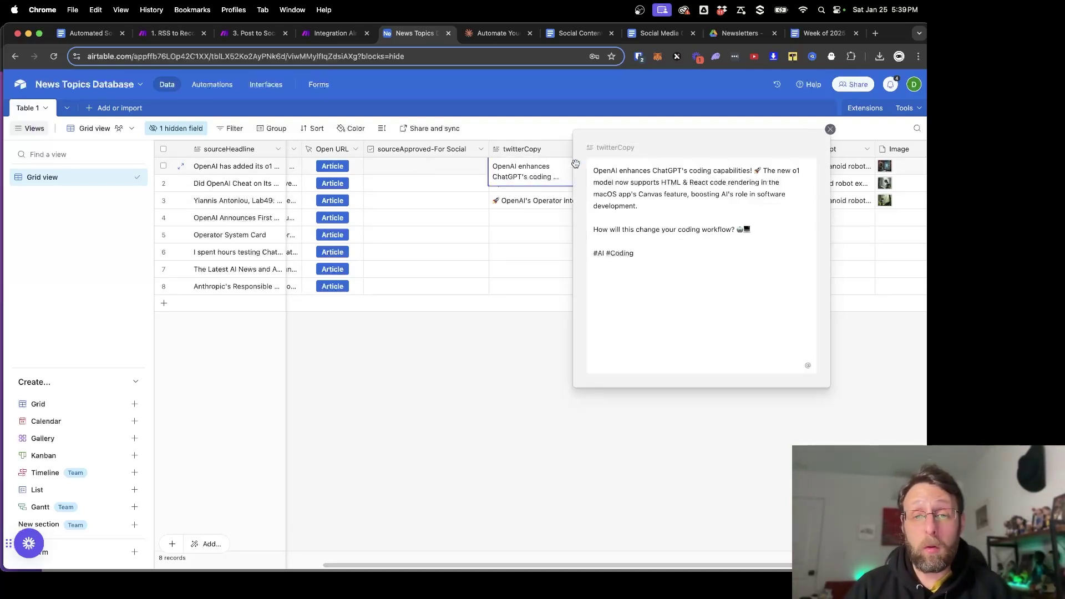
left_click(763, 231)
key("BackSpace")
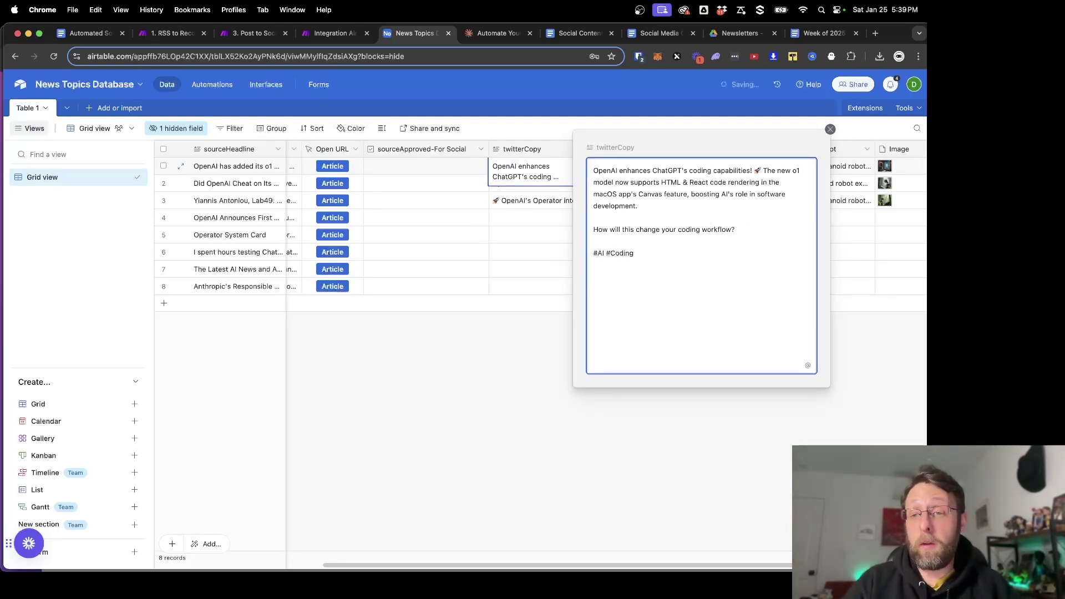
left_click(527, 402)
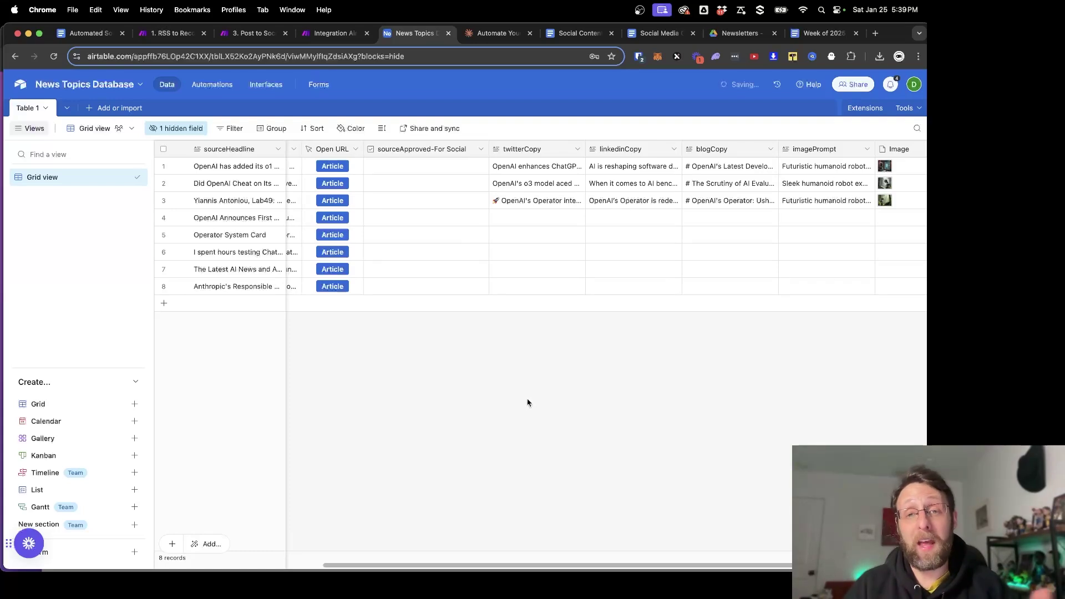
scroll(698, 197, "right", 2)
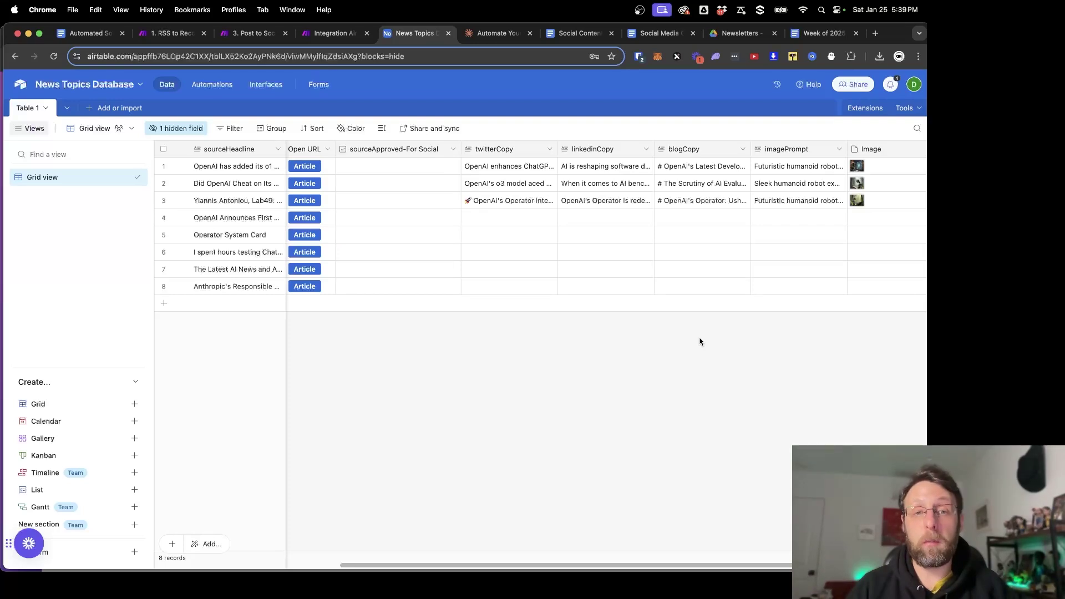
scroll(700, 341, "left", 5)
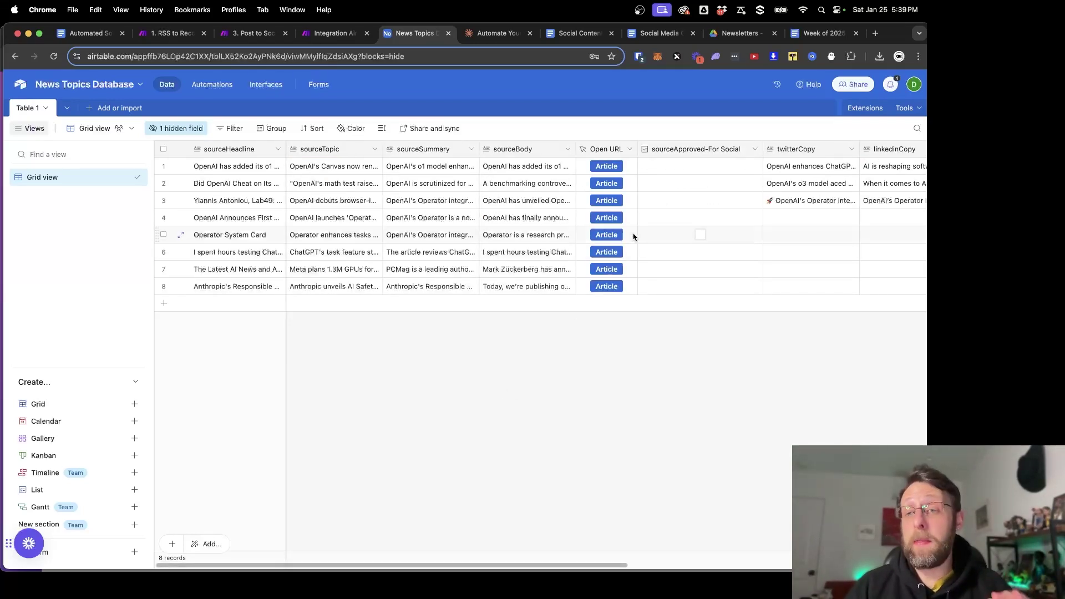
scroll(633, 235, "right", 8)
scroll(633, 237, "right", 4)
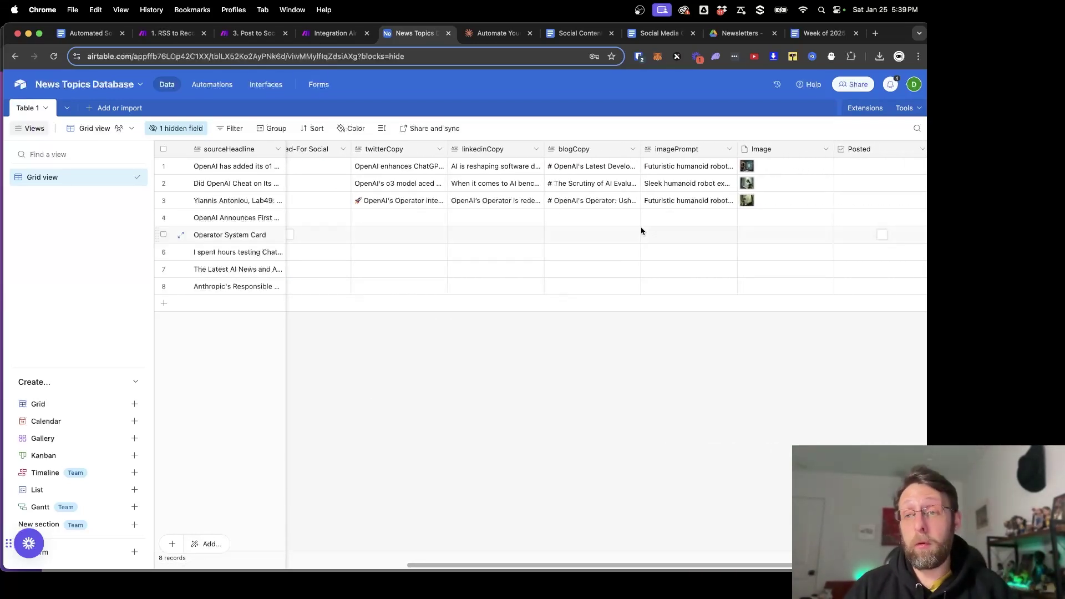
- Duplicate the Posted checkbox field and rename the copy contentApproved
left_click(840, 150)
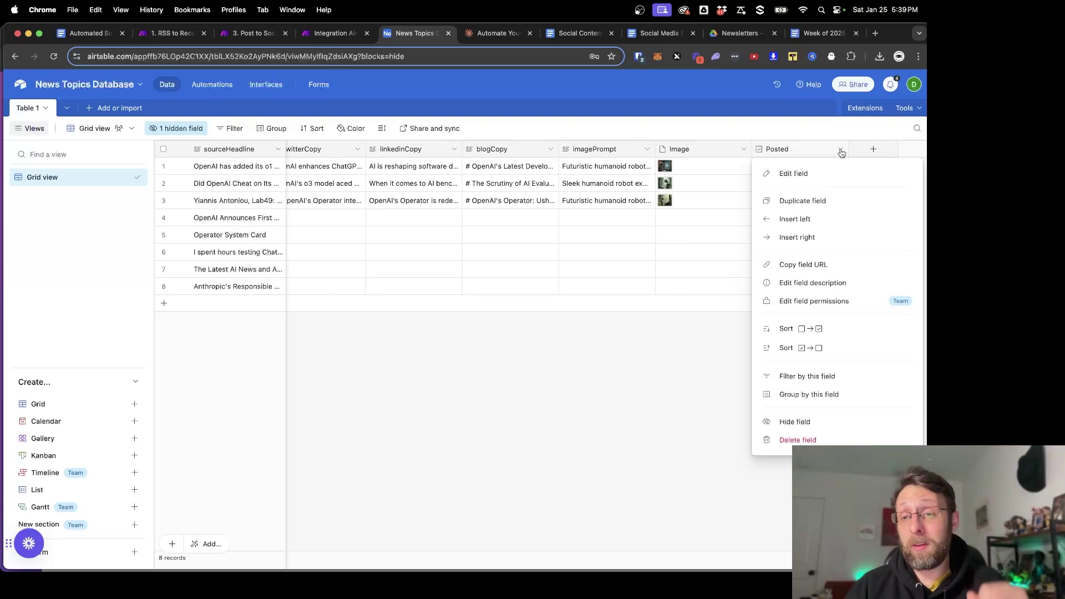
left_click(793, 199)
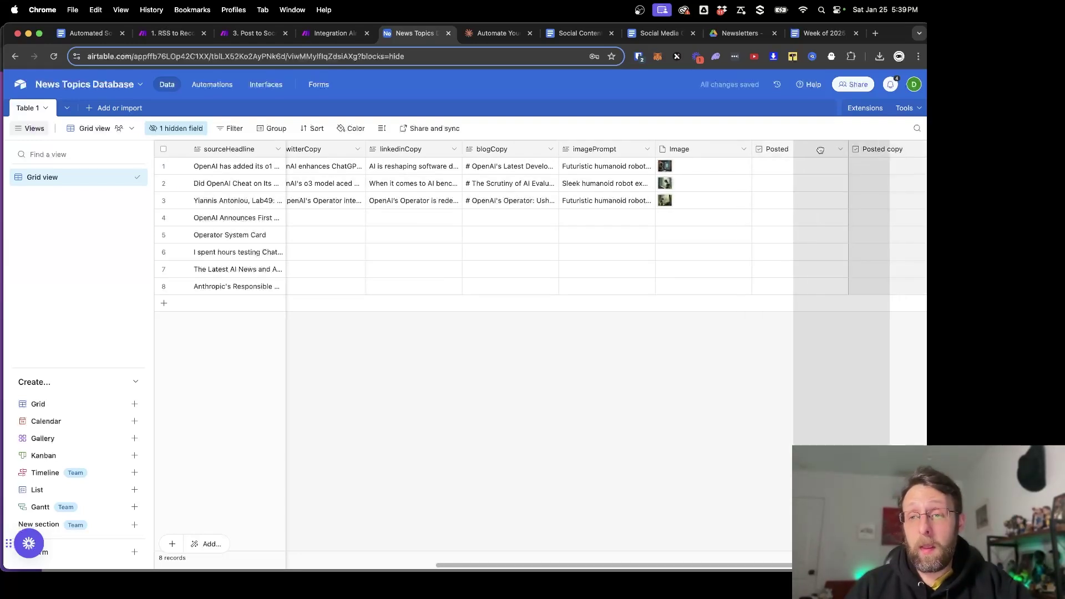
double_click(793, 154)
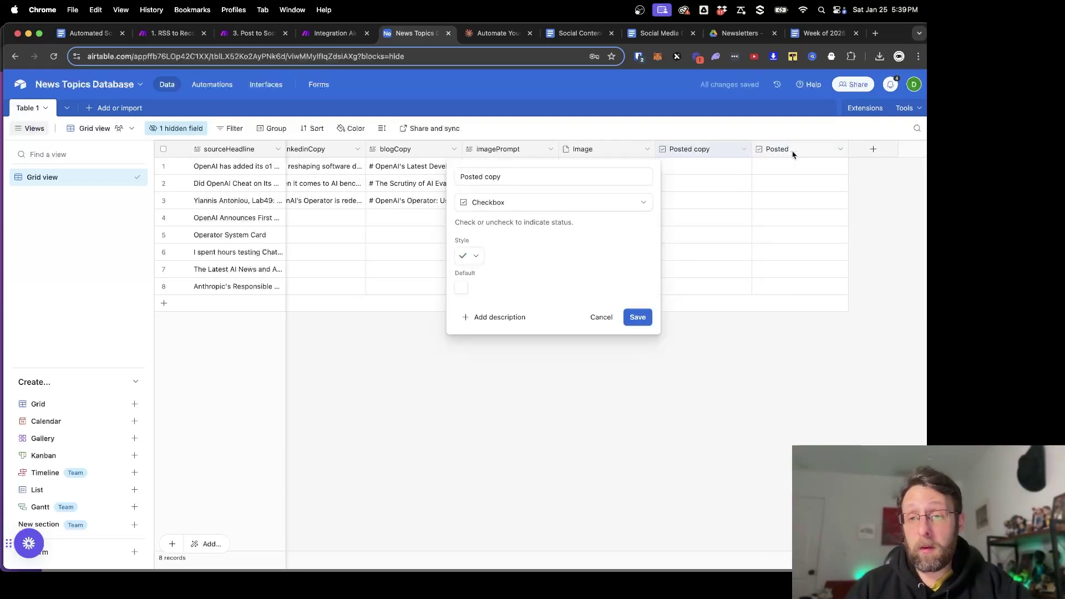
left_click(525, 176)
key("super+a")
type("contentA")
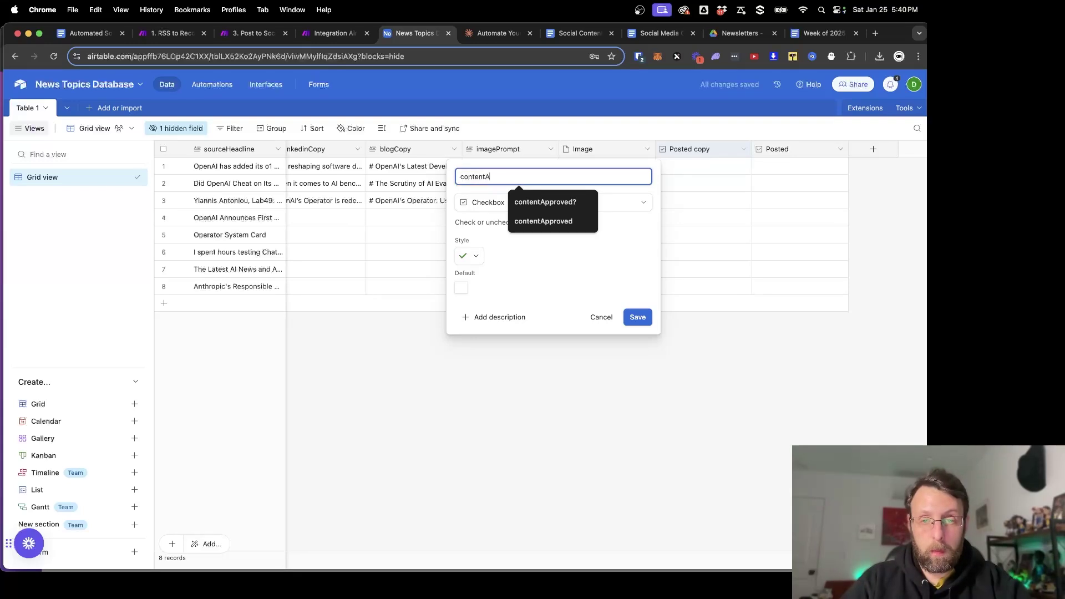
type("ppriov")
key("BackSpace")
key("BackSpace")
key("BackSpace")
key("BackSpace")
type("ove")
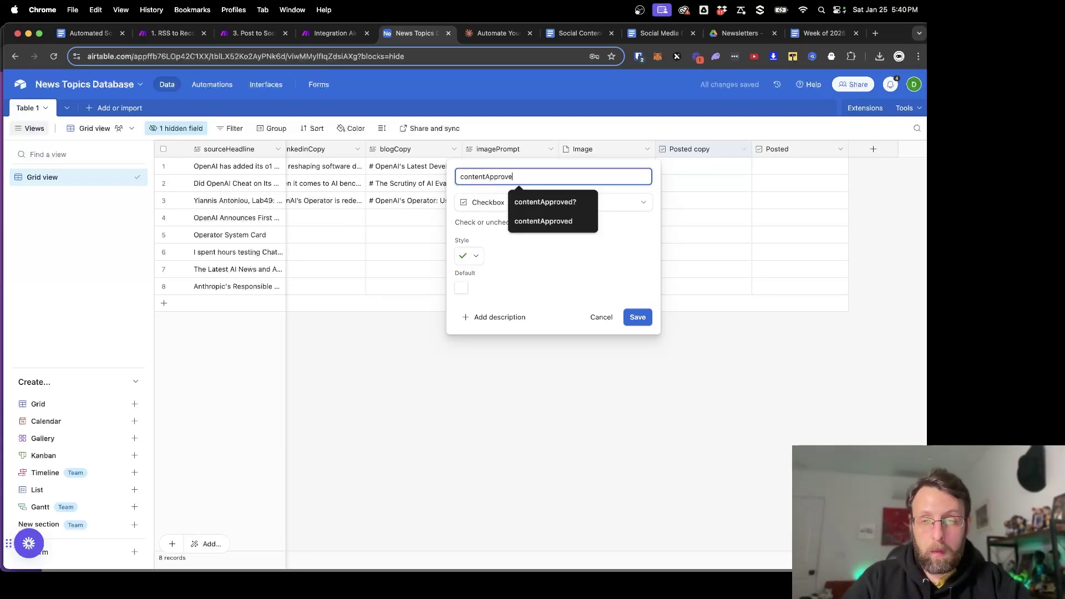
type("d")
left_click(637, 316)
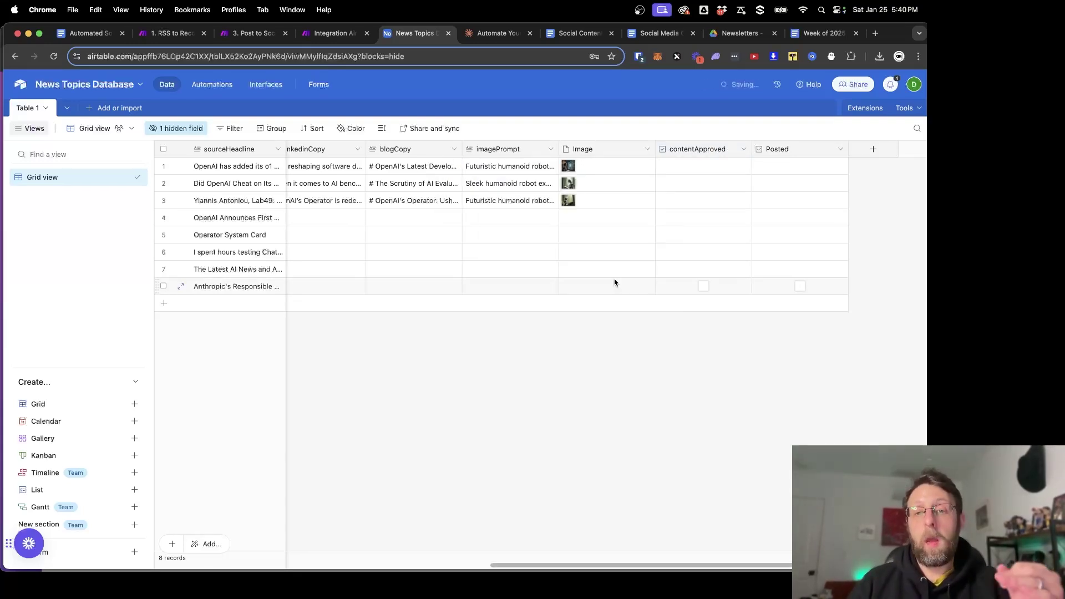
- Tick contentApproved on the first record and return to the Make scenario
scroll(632, 200, "left", 6)
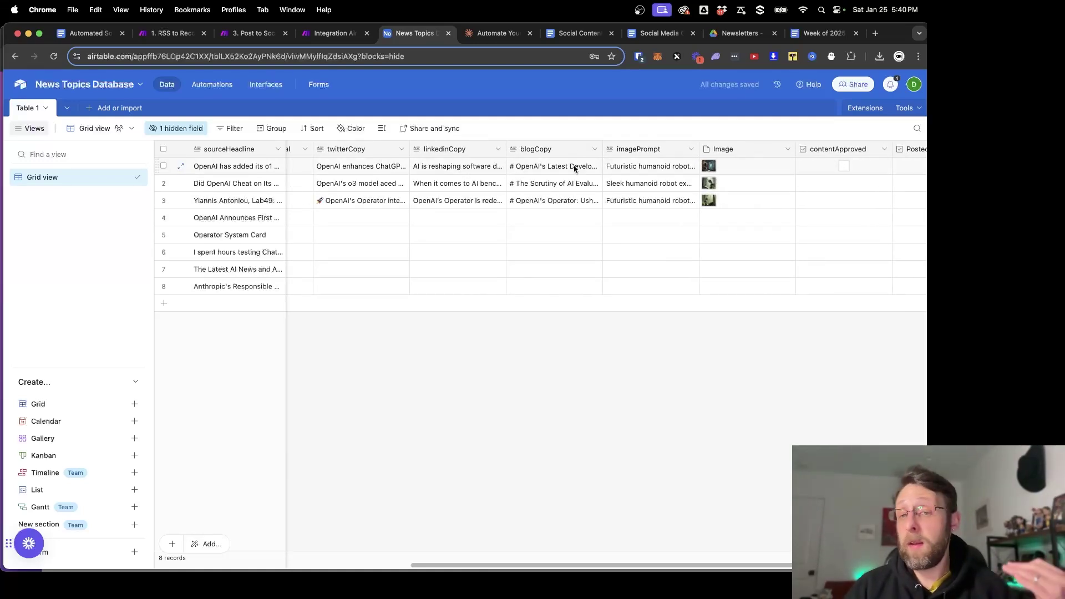
scroll(765, 172, "right", 2)
left_click(794, 166)
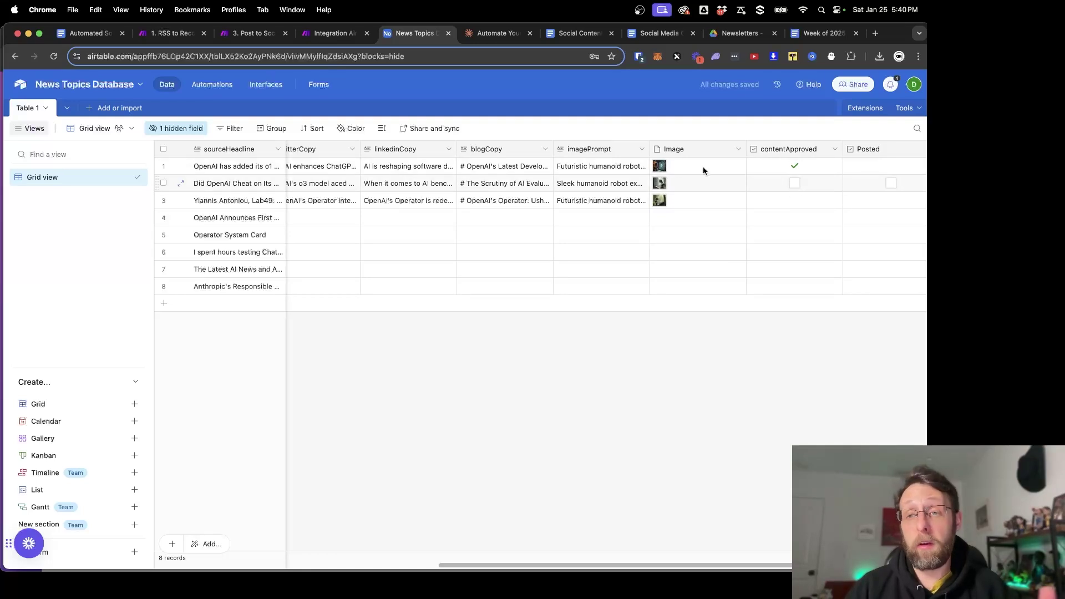
left_click(332, 32)
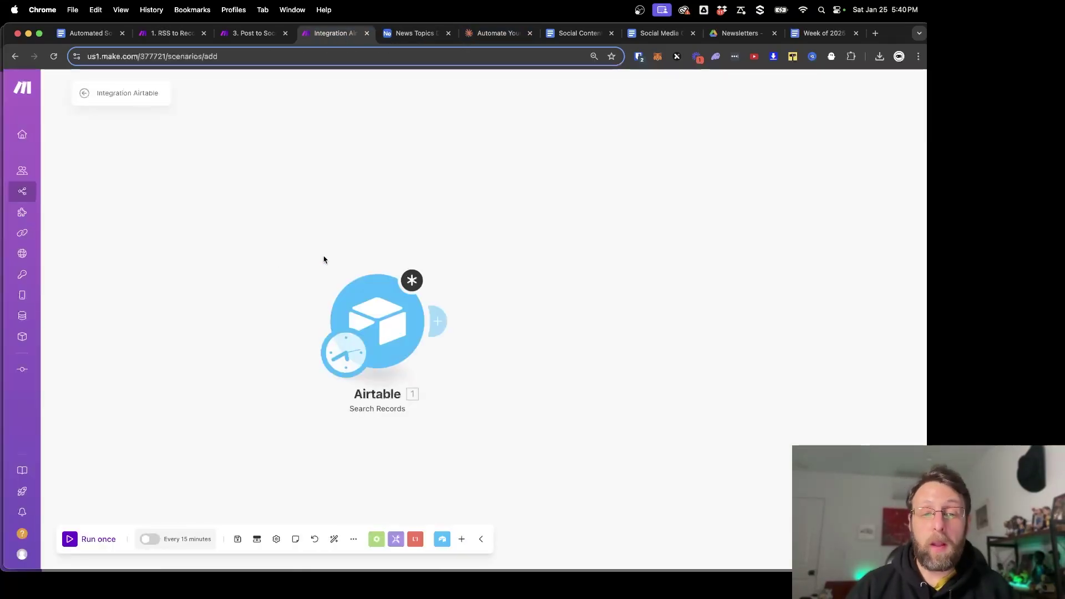
- Point the Search Records module at Table 1 with all output fields selected
left_click(387, 300)
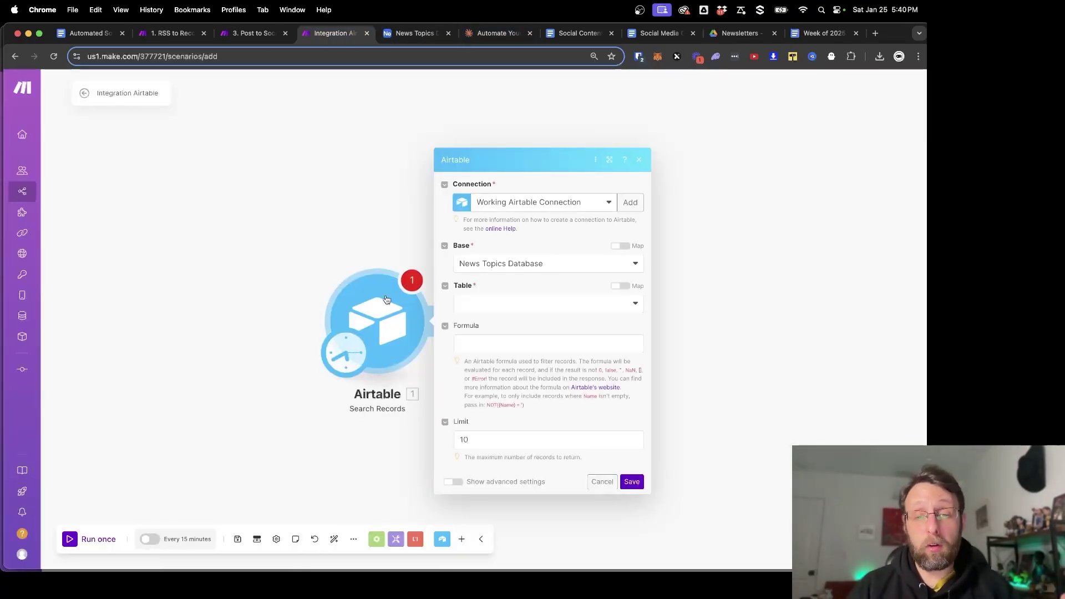
left_click(480, 309)
left_click(479, 325)
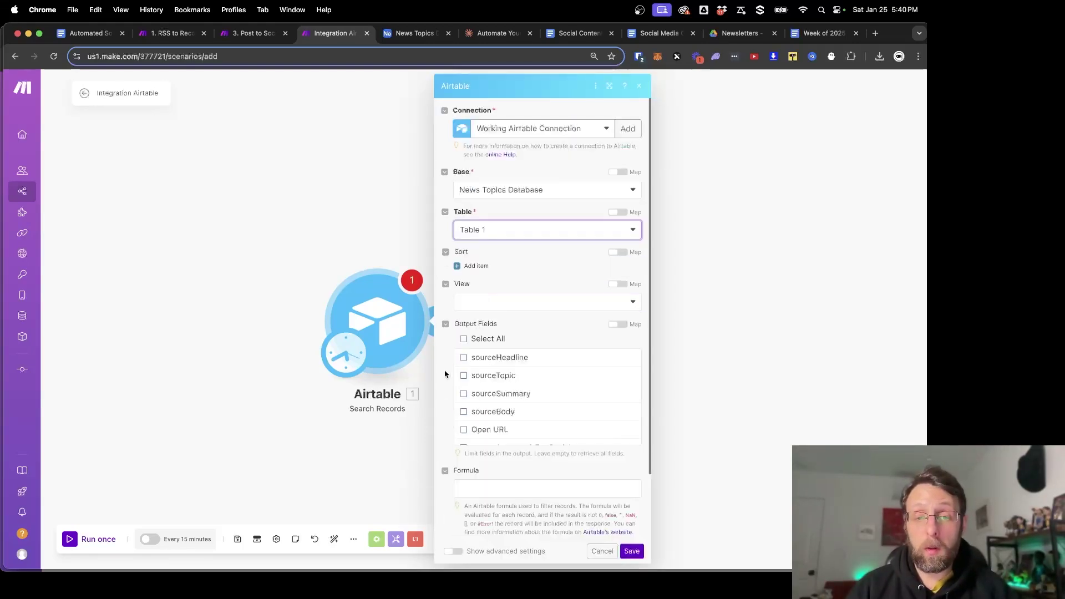
left_click(464, 339)
scroll(512, 376, "down", 6)
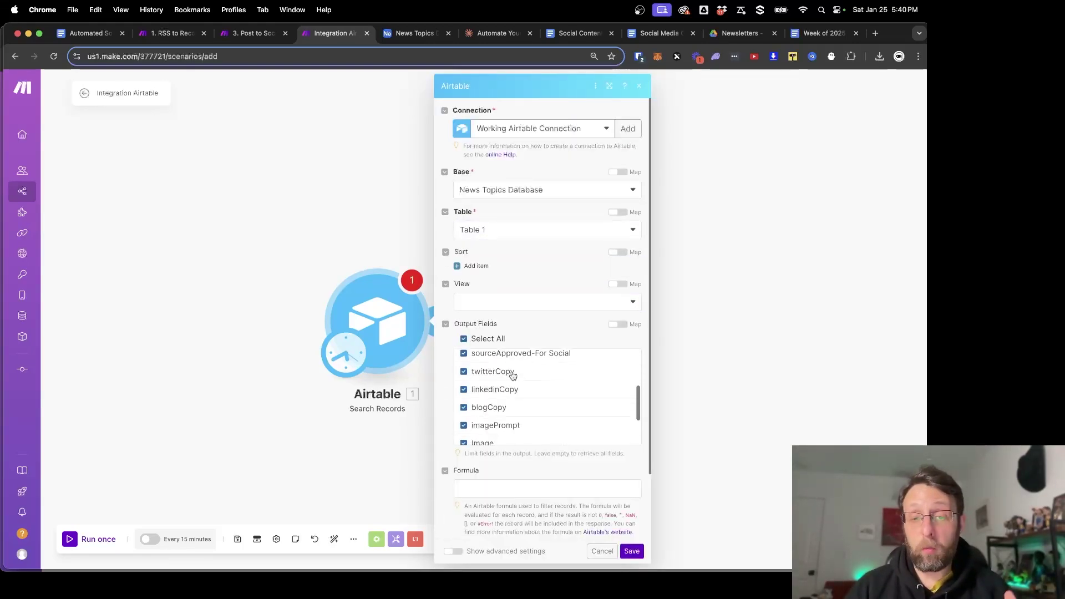
scroll(453, 388, "down", 3)
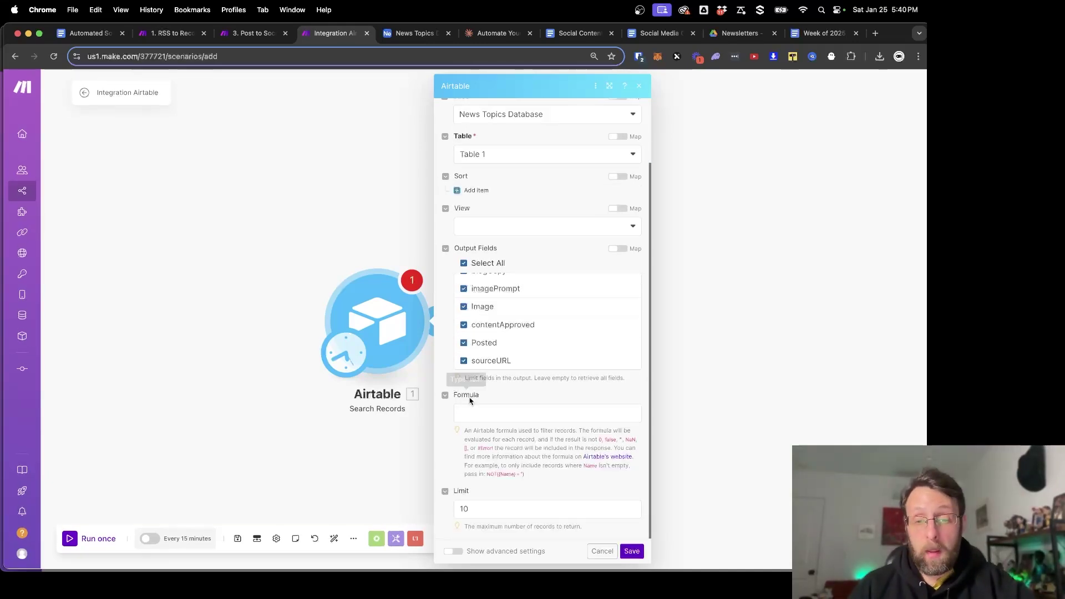
left_click(481, 410)
- Enter the formula AND({contentApproved} = 1, {Posted}=0), set Limit to 1, and save the module
type("AND({contentApproved} = 1, {Posted}=0)")
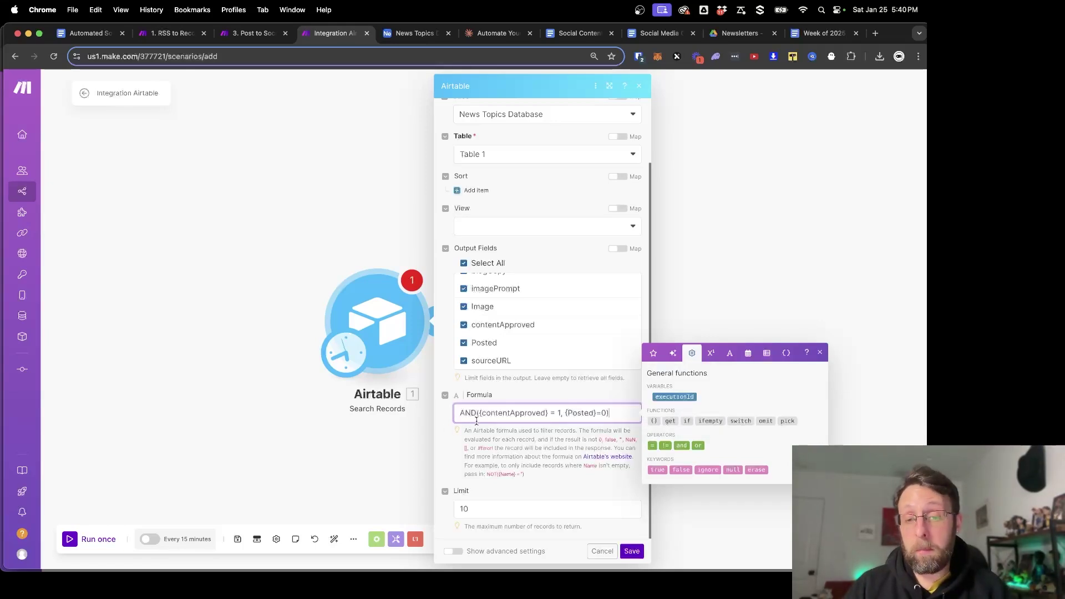
left_click_drag(495, 415, 535, 413)
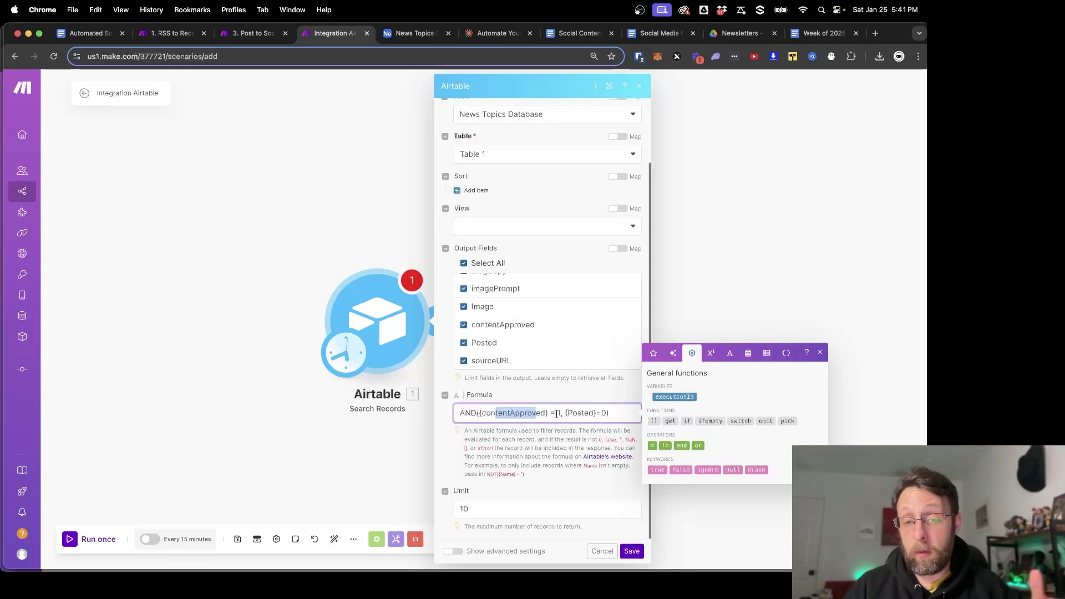
triple_click(625, 413)
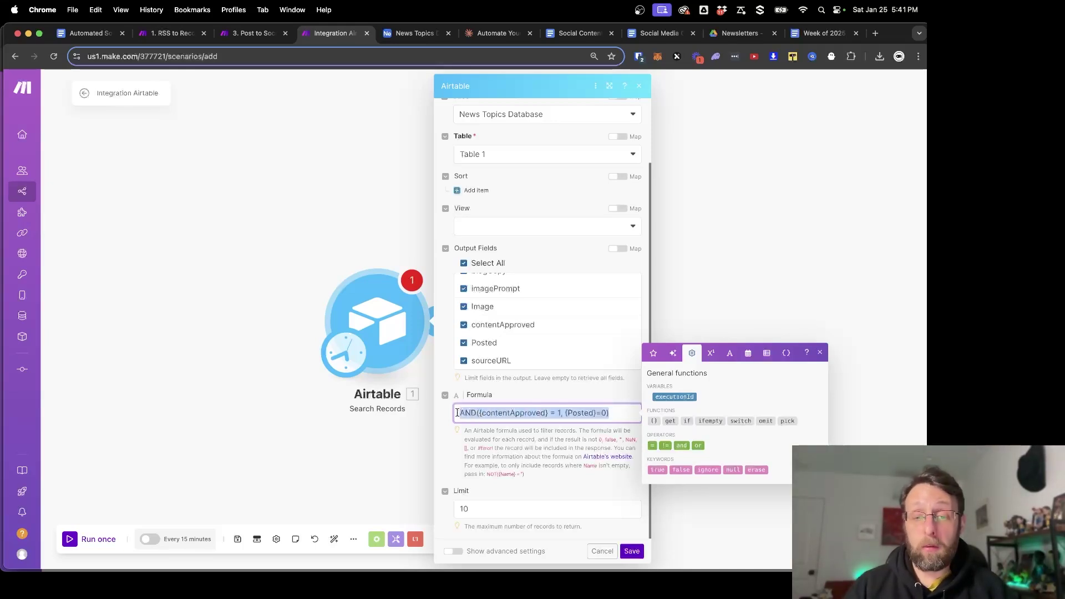
left_click(624, 417)
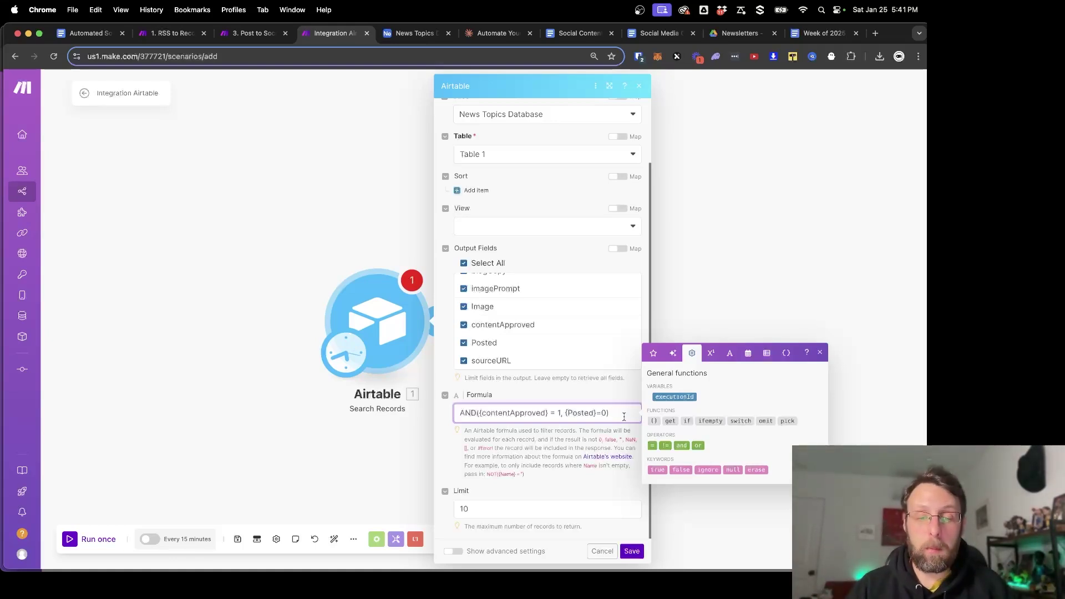
left_click(485, 508)
double_click(464, 508)
type("1")
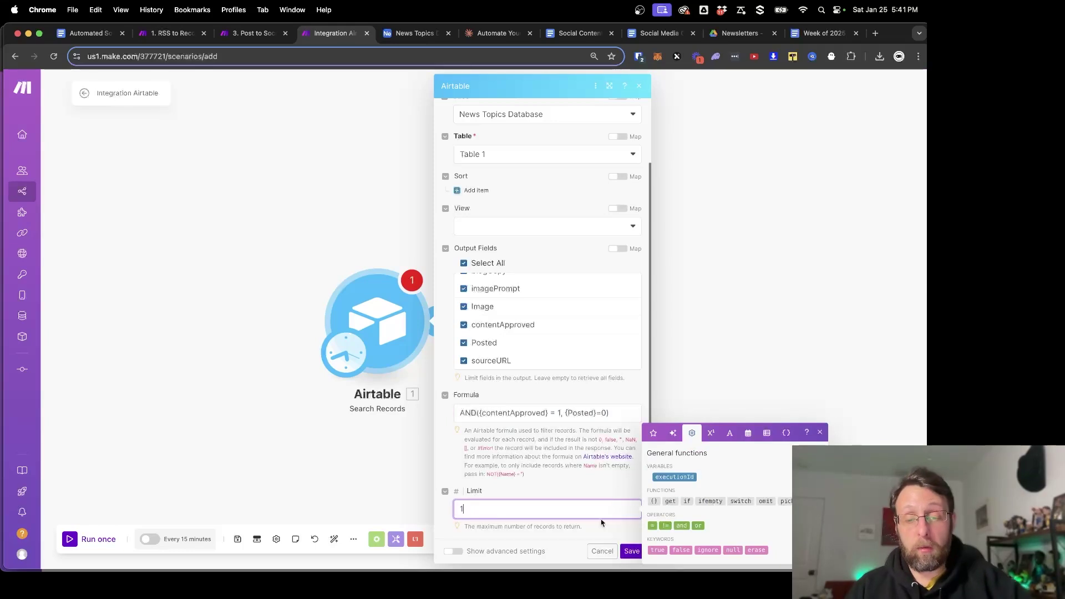
left_click(631, 550)
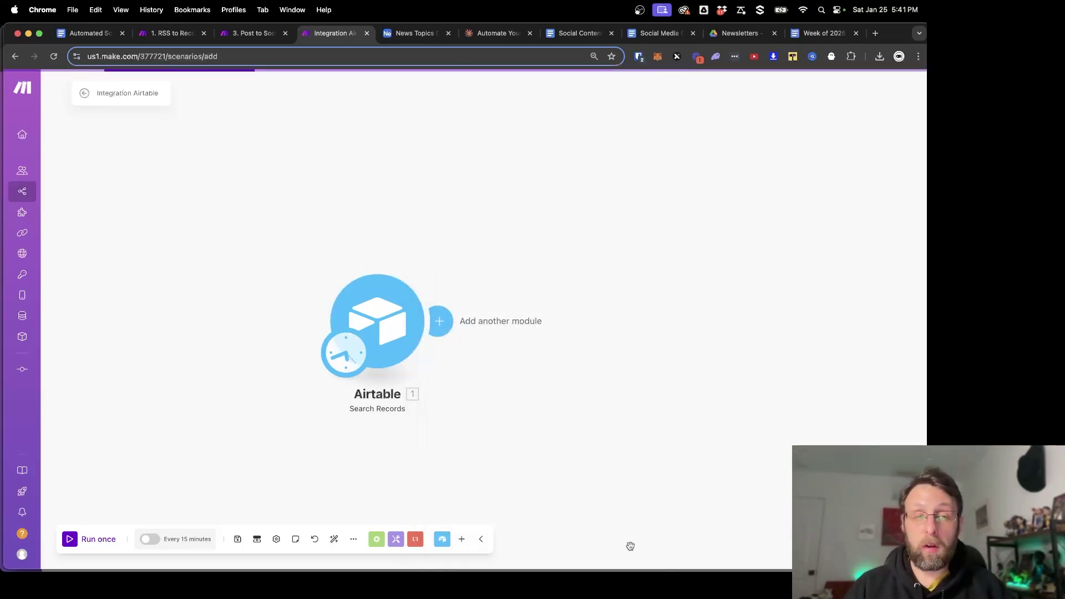
- Rename the scenario '3. Post to Social B2G' and save it
left_click(130, 93)
type("3. Post to Socia")
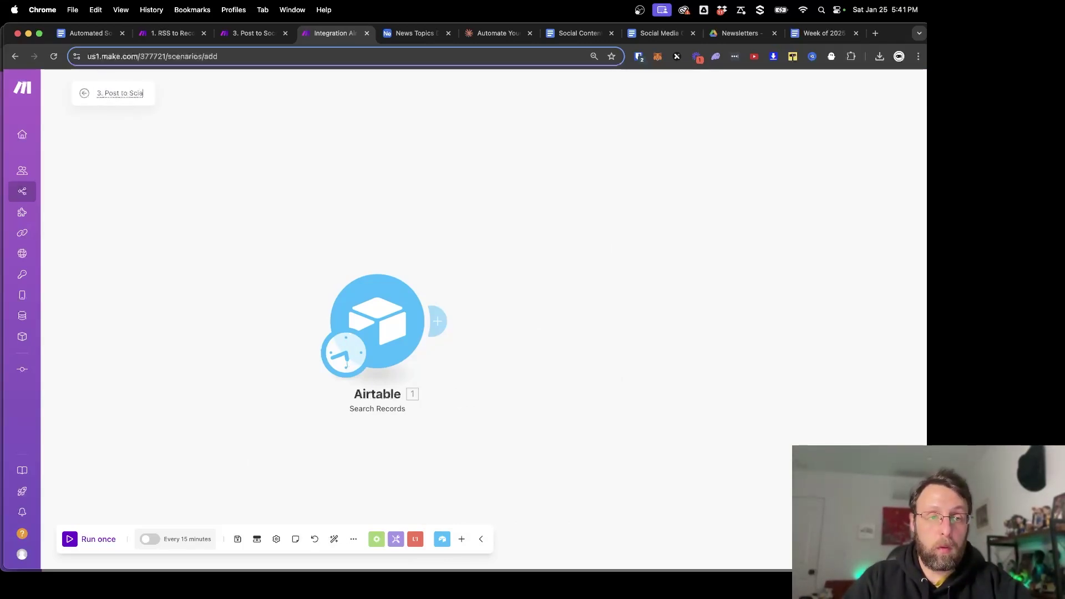
type("l B2G")
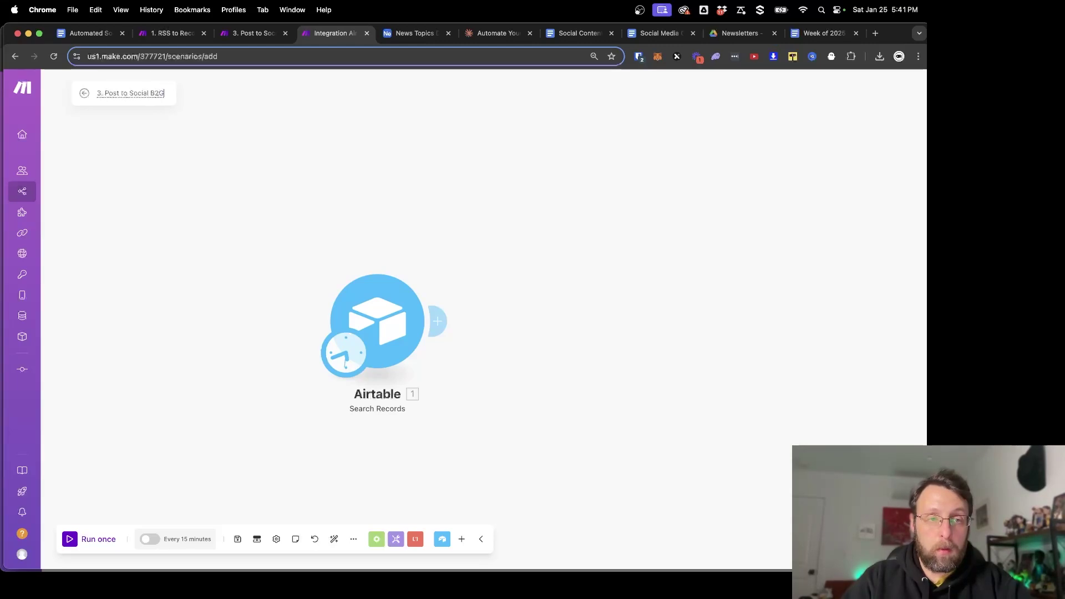
left_click(238, 538)
- Run only the Airtable module as a test, returning one record
right_click(399, 321)
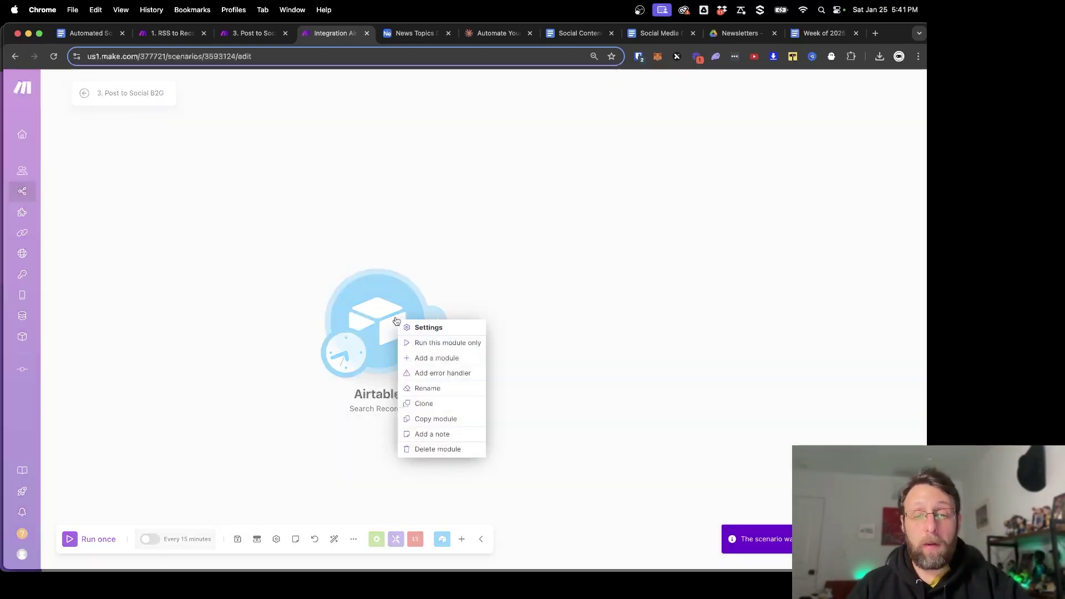
left_click(417, 343)
left_click(292, 281)
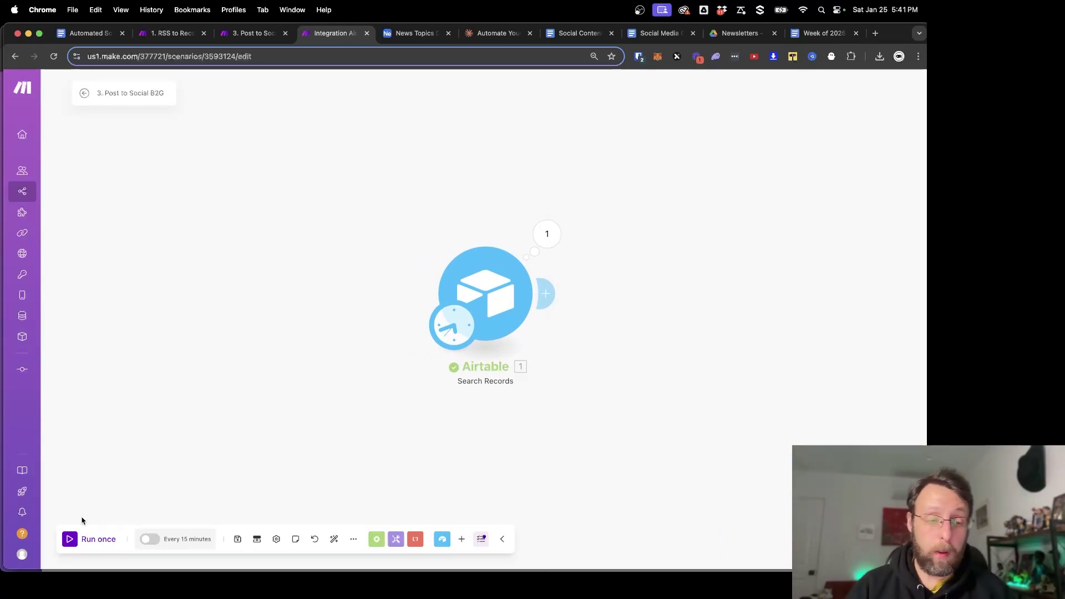
- Open the returned bundle and compare it with the matching record in Airtable
left_click(547, 234)
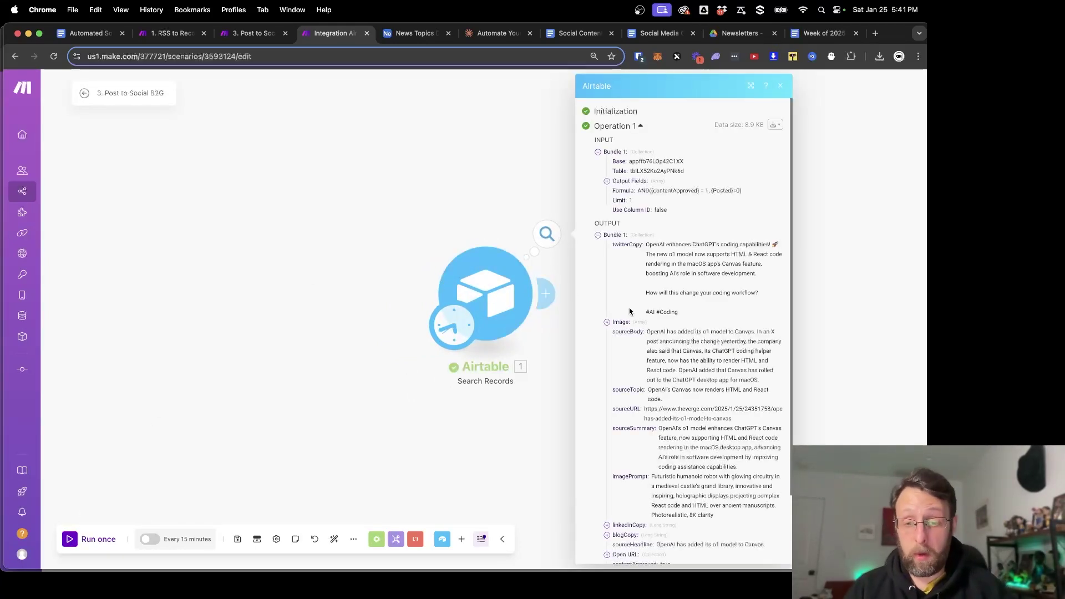
scroll(630, 311, "down", 3)
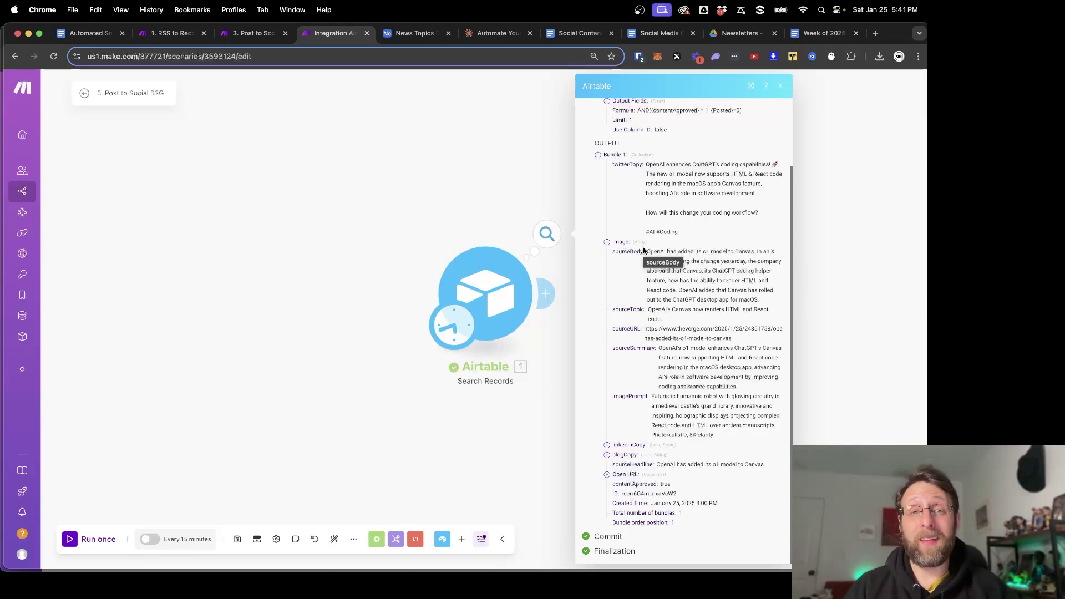
left_click(420, 33)
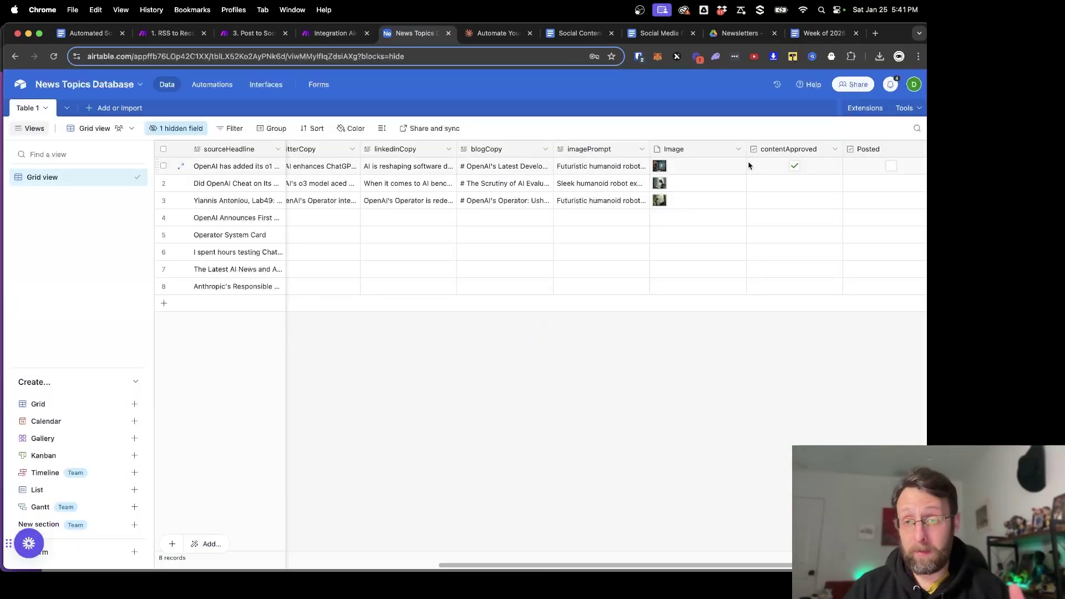
left_click(333, 33)
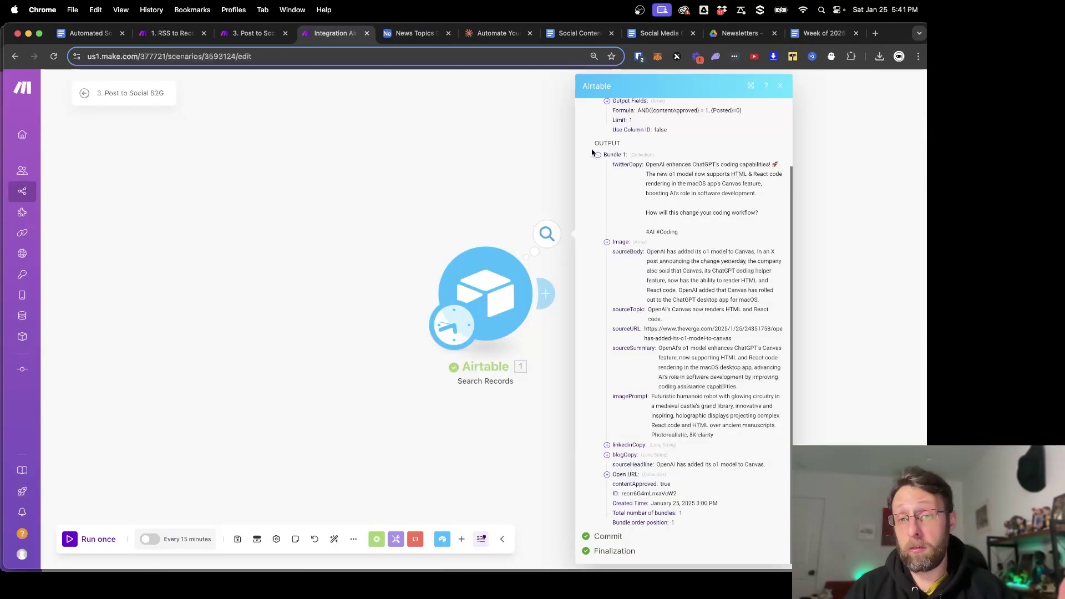
- Review the twitterCopy, linkedinCopy and blogCopy values, then close the output view
left_click_drag(646, 167, 734, 228)
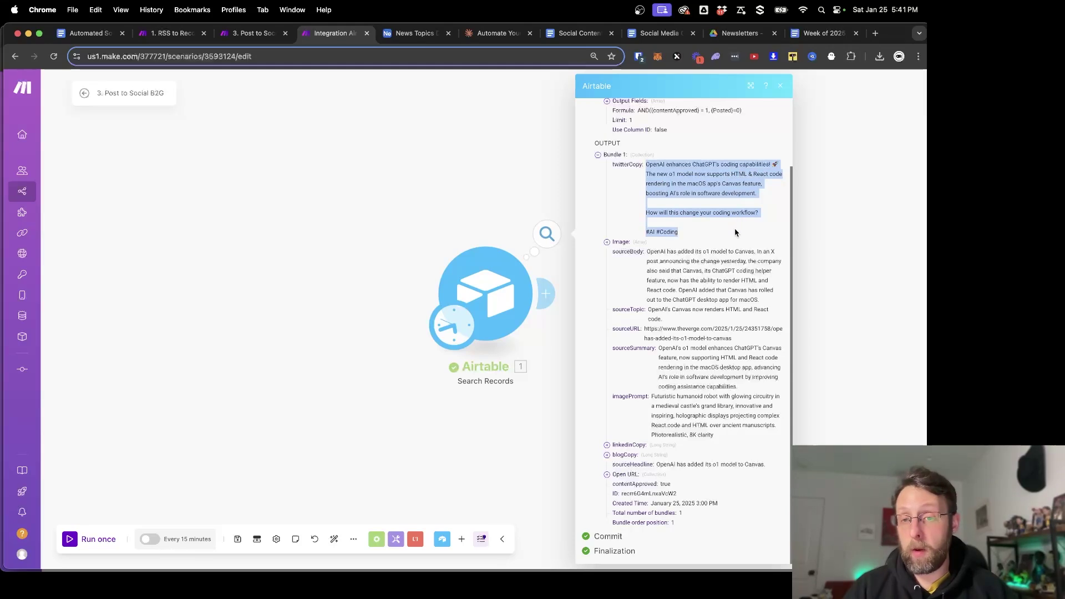
left_click_drag(646, 254, 703, 390)
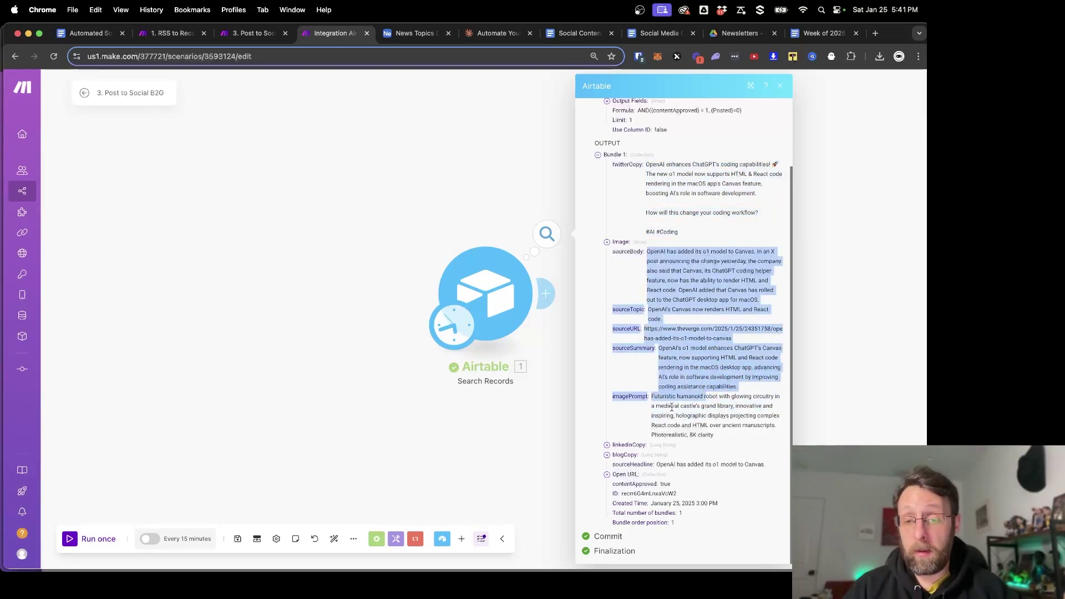
left_click(606, 445)
scroll(610, 444, "down", 3)
left_click_drag(616, 381, 656, 488)
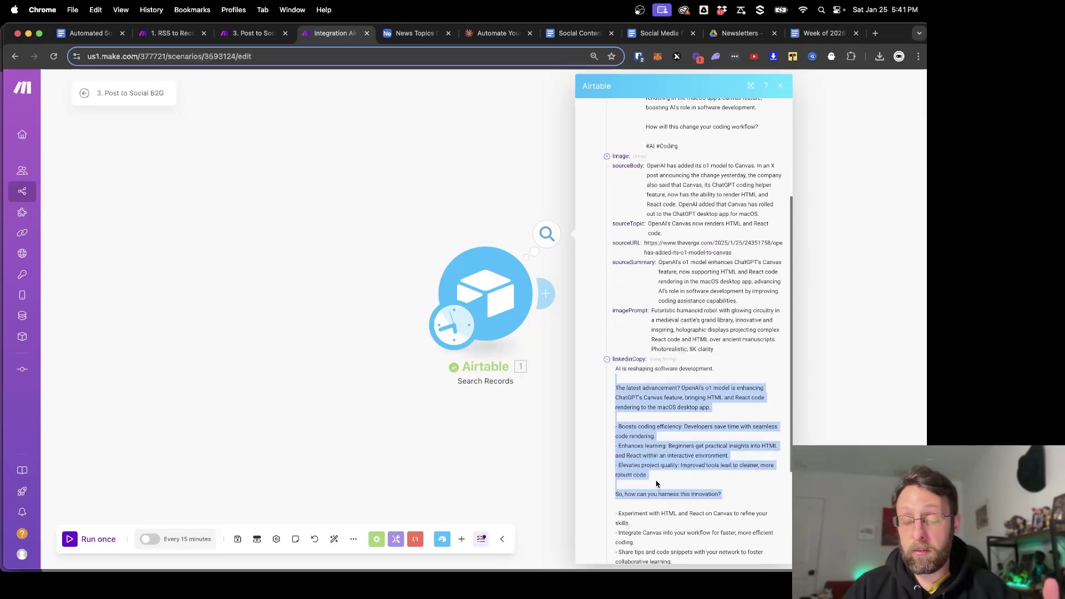
scroll(657, 483, "down", 3)
left_click(607, 455)
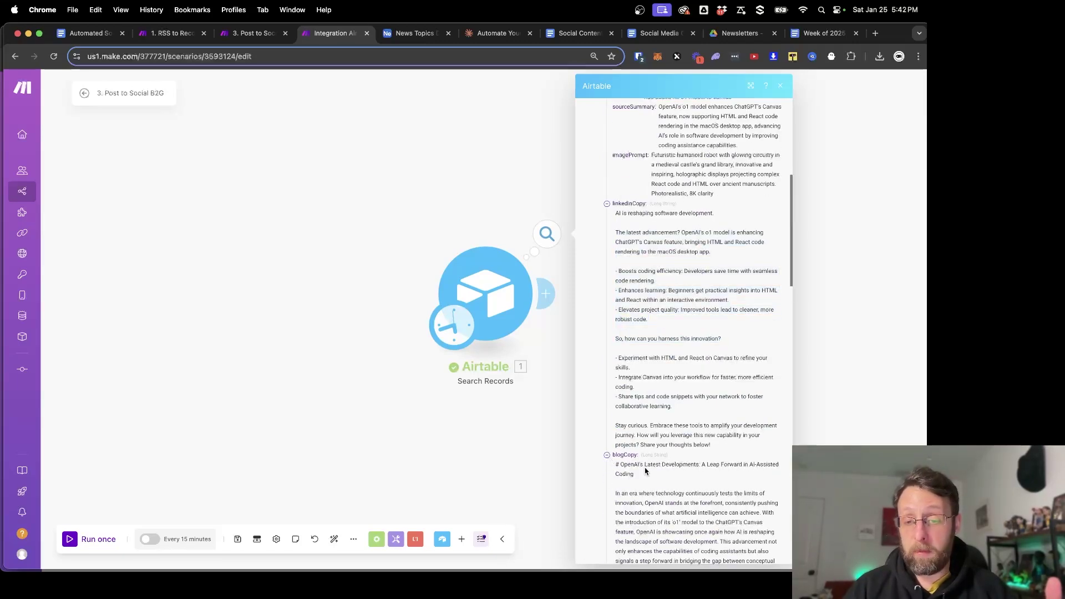
scroll(645, 468, "down", 10)
scroll(645, 470, "down", 2)
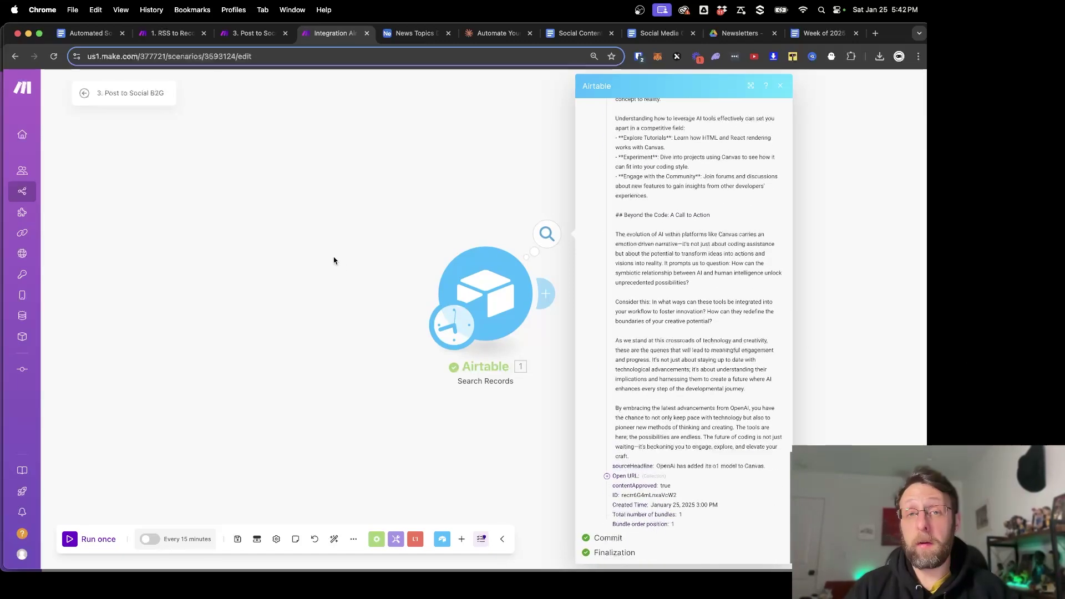
left_click(333, 260)
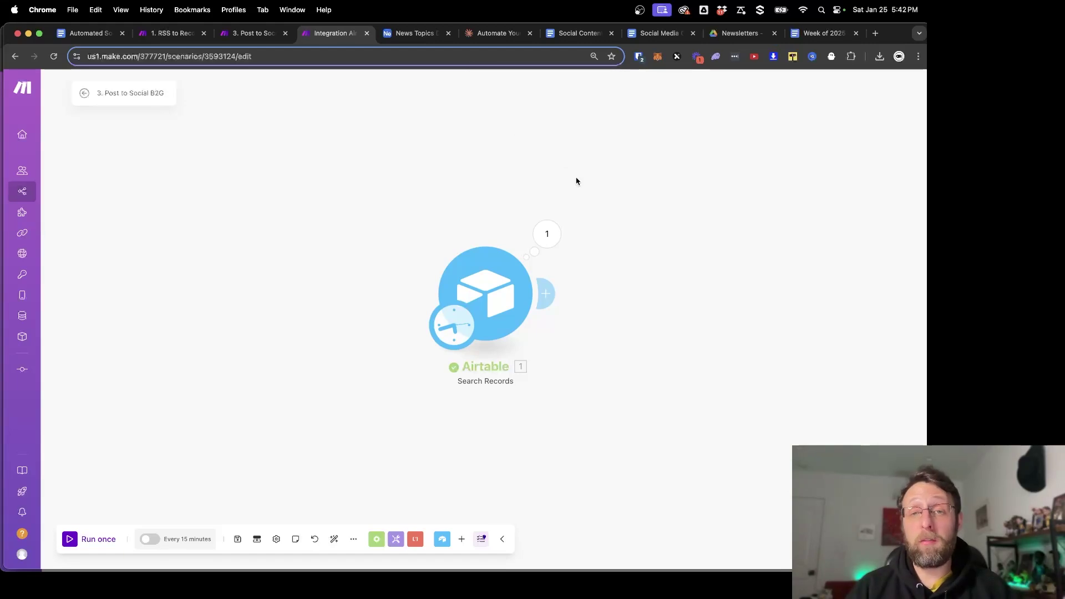
- Add an HTTP Get a file step after Airtable with URL mapped to 1. Image[]: URL
left_click(556, 298)
type("http")
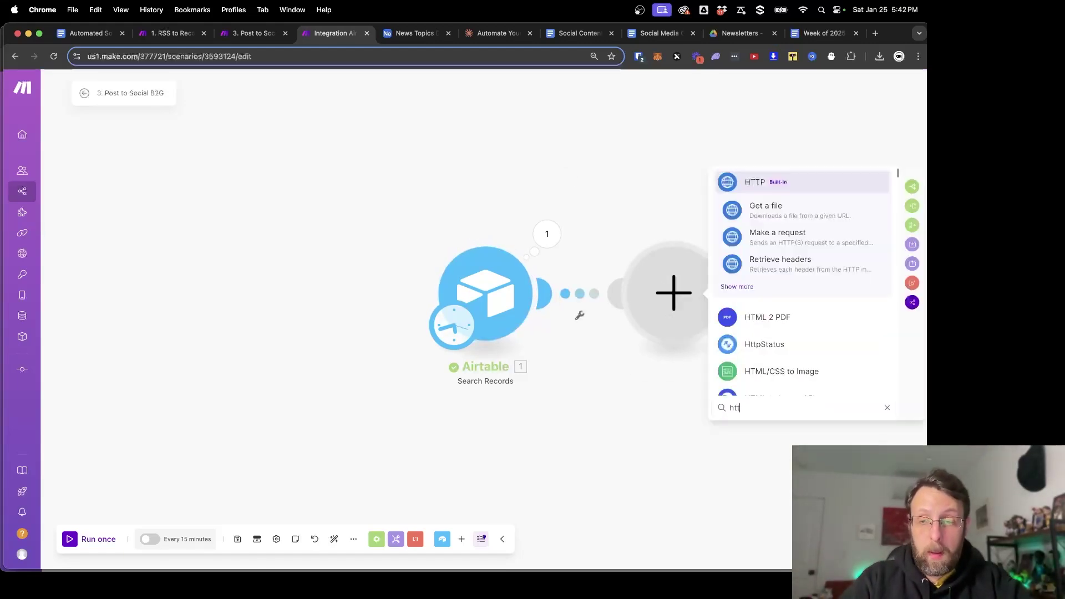
left_click(720, 214)
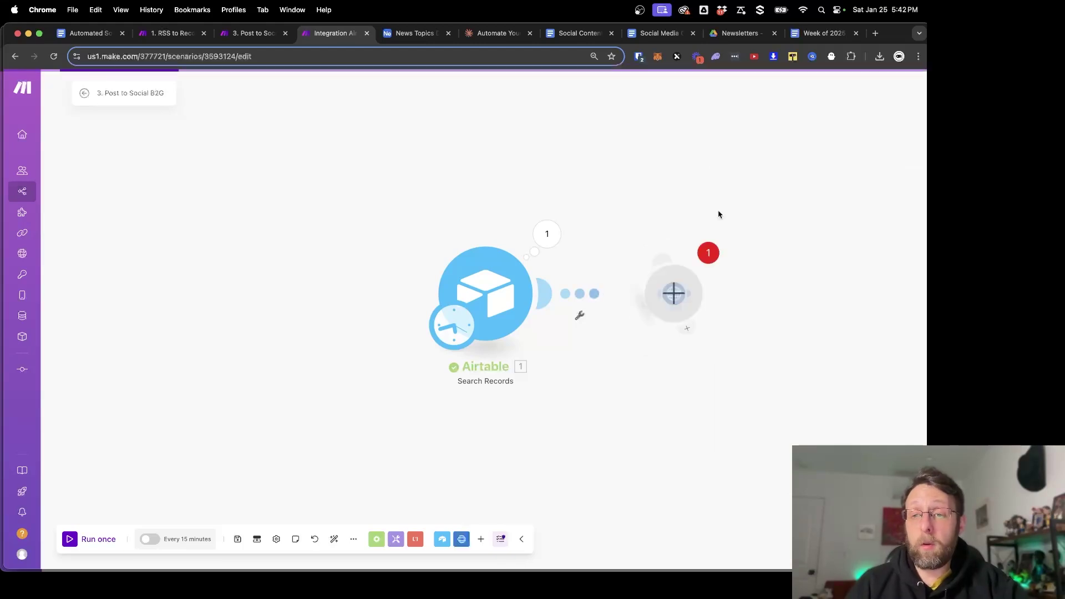
left_click(766, 298)
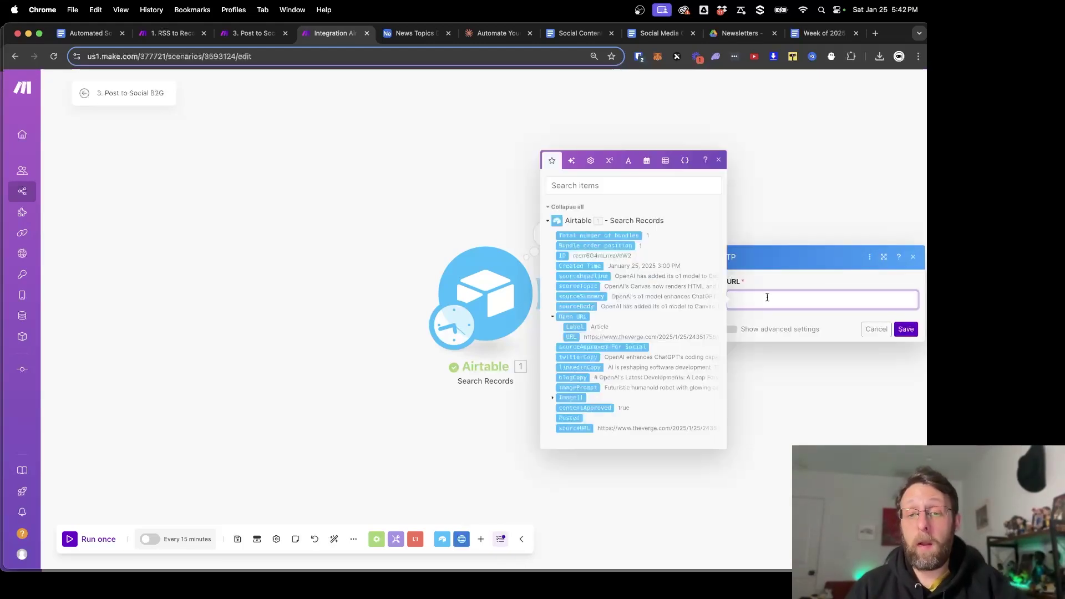
left_click(552, 398)
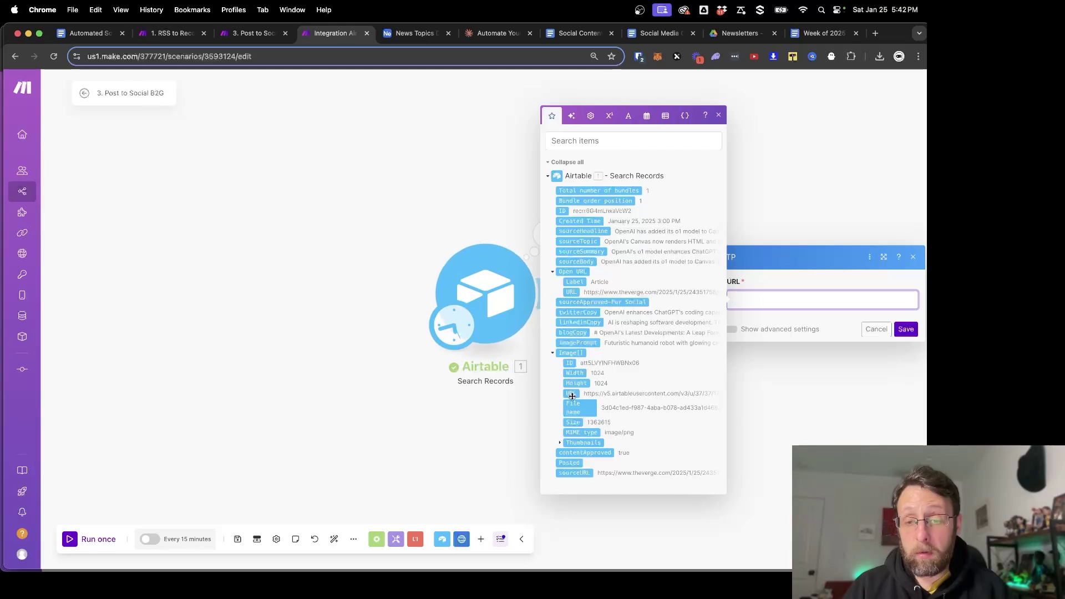
left_click(570, 393)
left_click(905, 329)
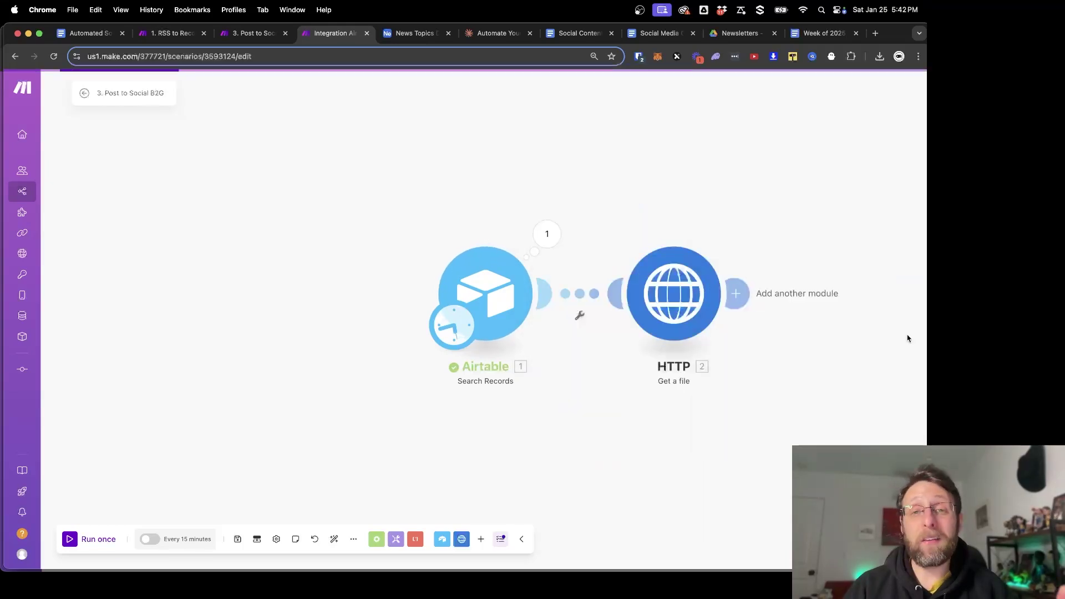
- Reopen the HTTP step to confirm its URL mapping and save it again
left_click(654, 319)
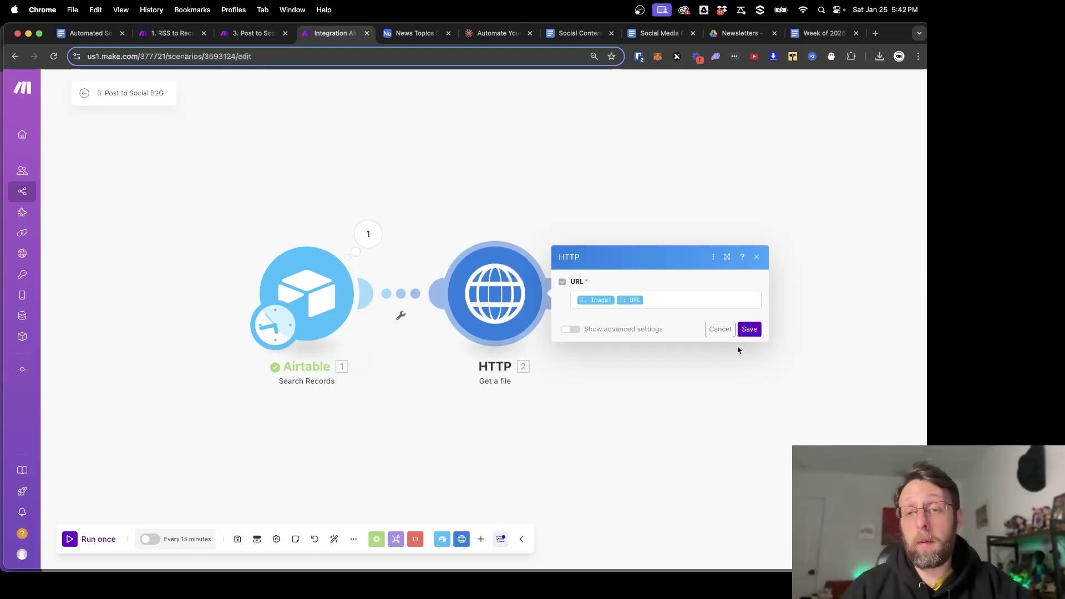
left_click(748, 329)
left_click(252, 34)
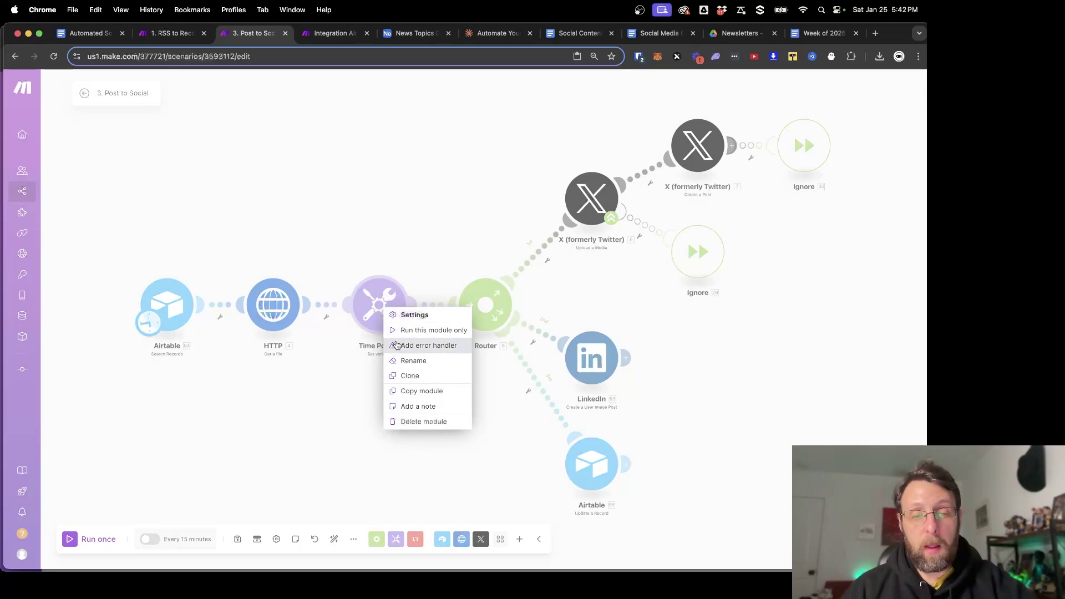
- Copy the Time Posted Set variable module from '3. Post to Social' and paste it after HTTP
left_click(422, 390)
left_click(329, 33)
key("super+v")
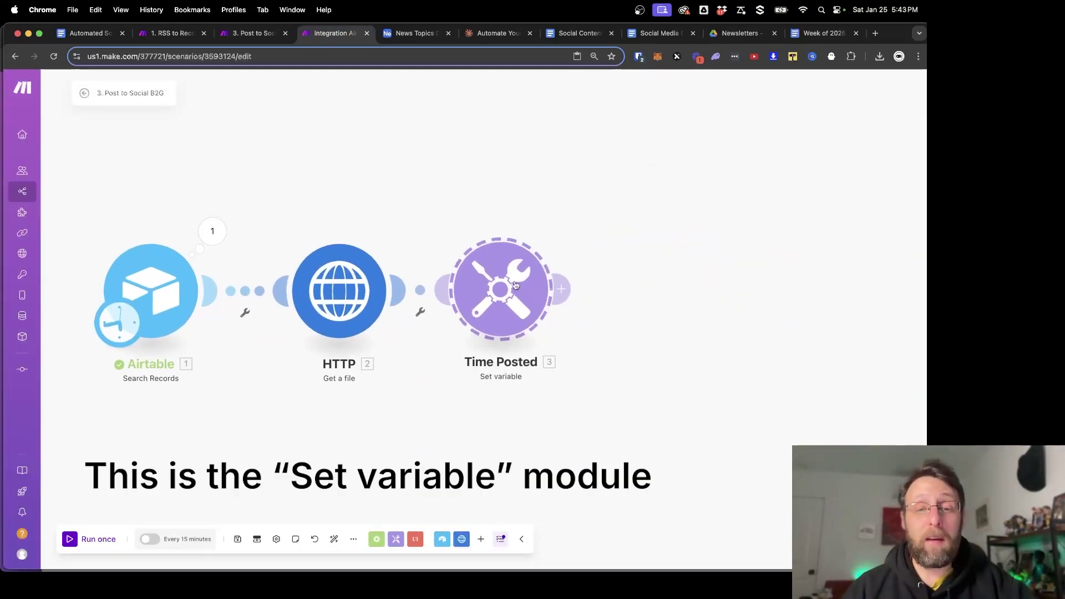
left_click(417, 34)
scroll(654, 148, "right", 2)
- Create a single line text column named datePublished at the end of the News Topics grid
scroll(654, 148, "right", 1)
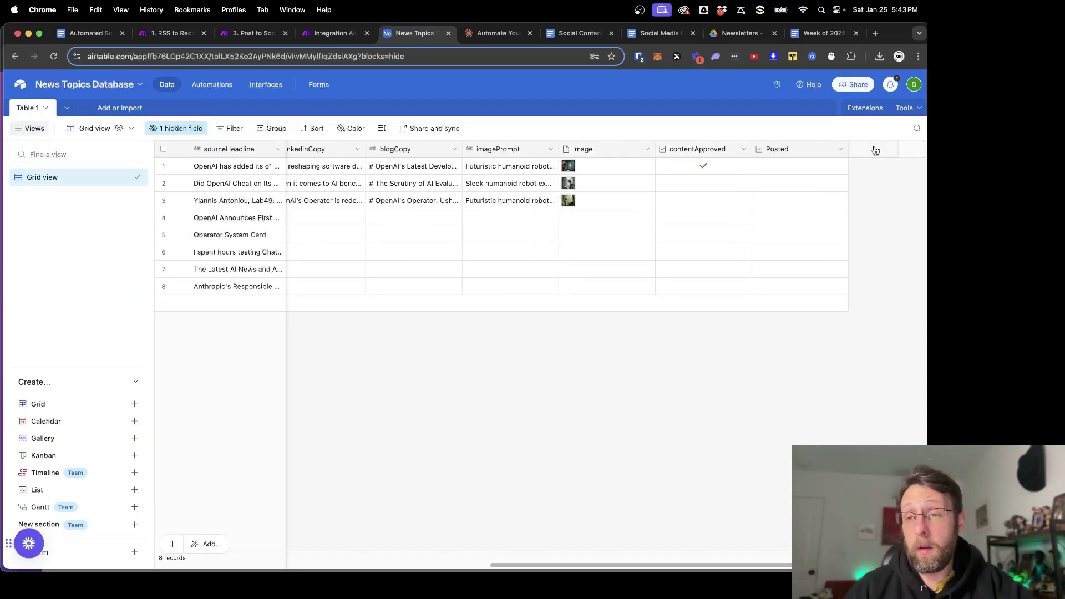
left_click(874, 149)
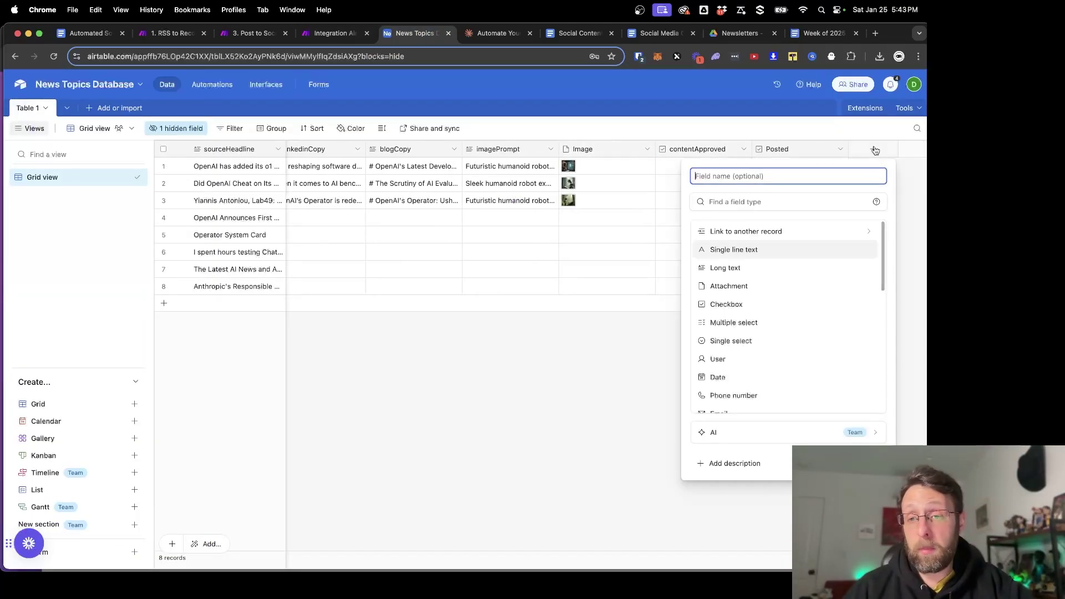
left_click(721, 248)
left_click(740, 176)
type("Date ")
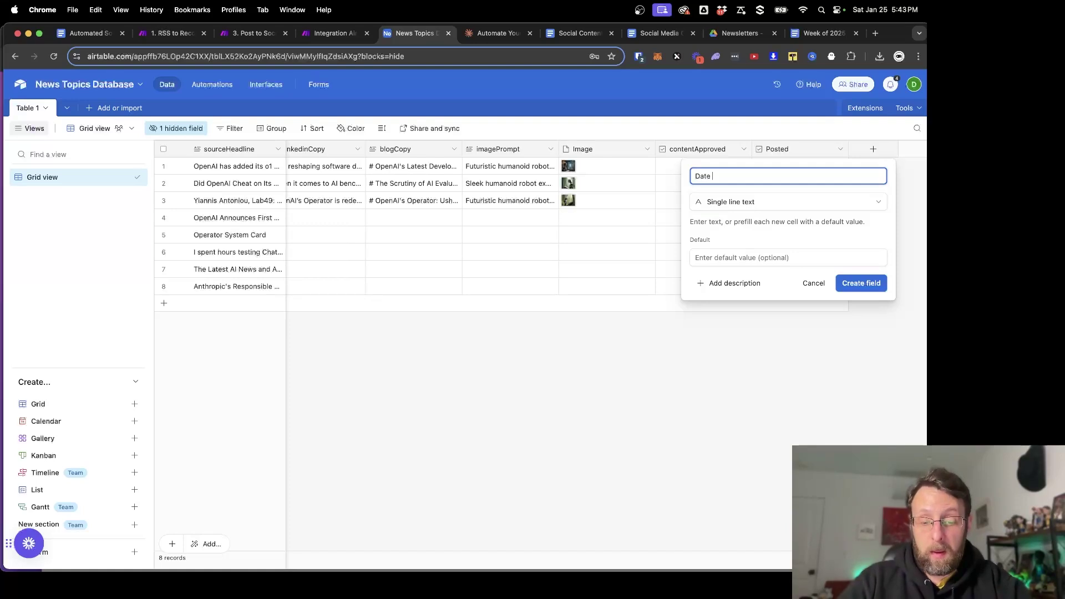
type("Publi")
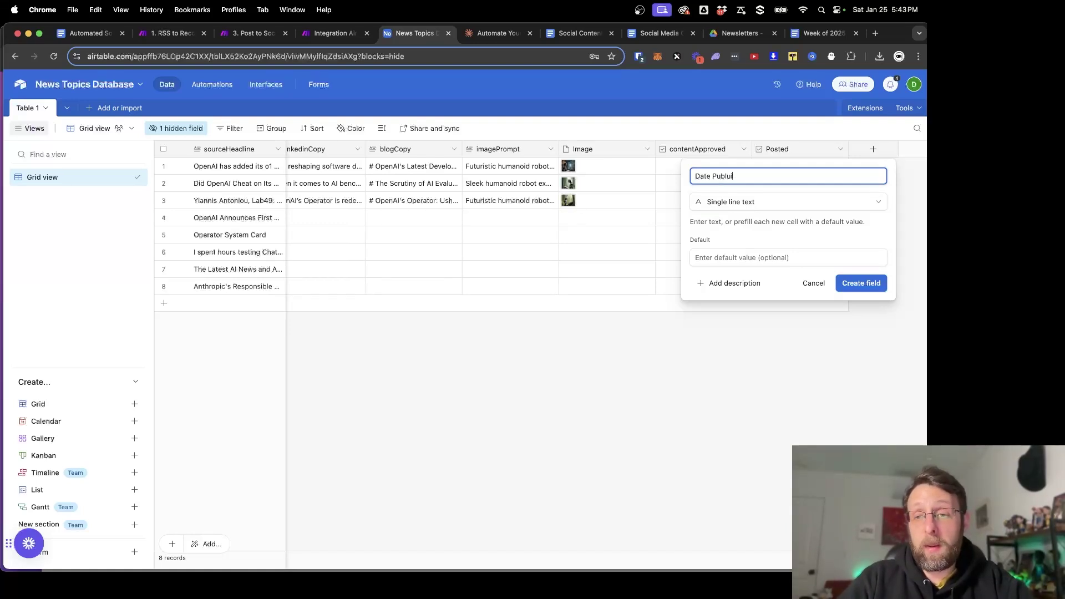
type("shed")
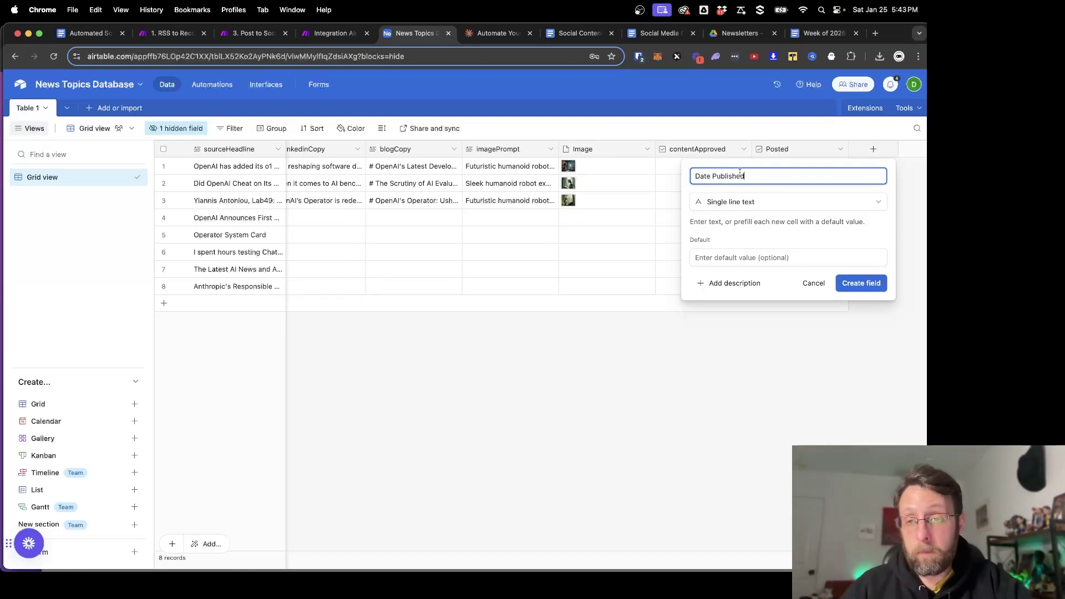
key("super+a")
type("d")
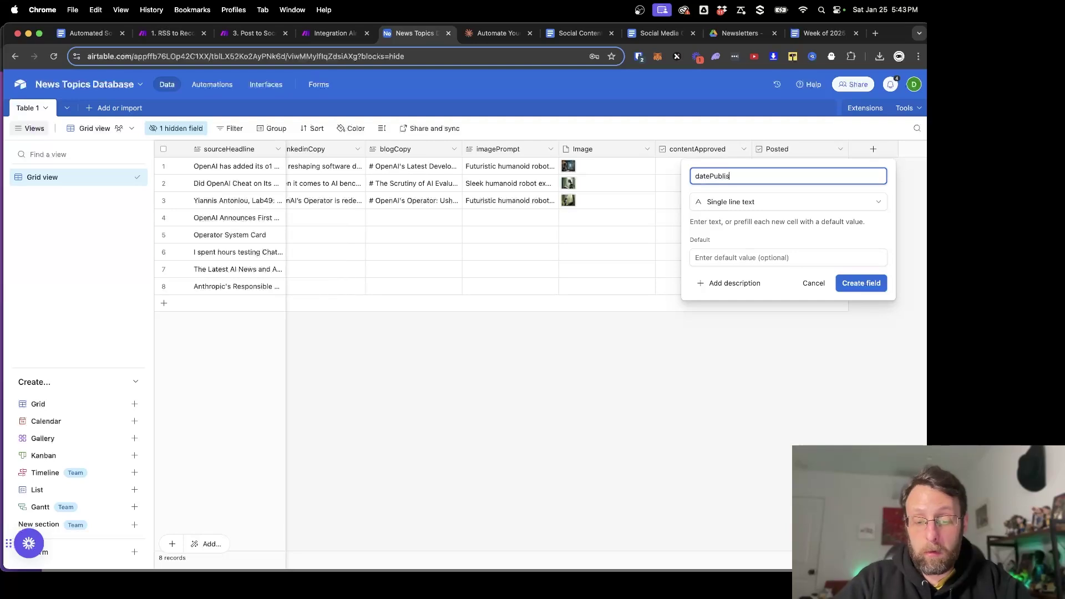
left_click(872, 282)
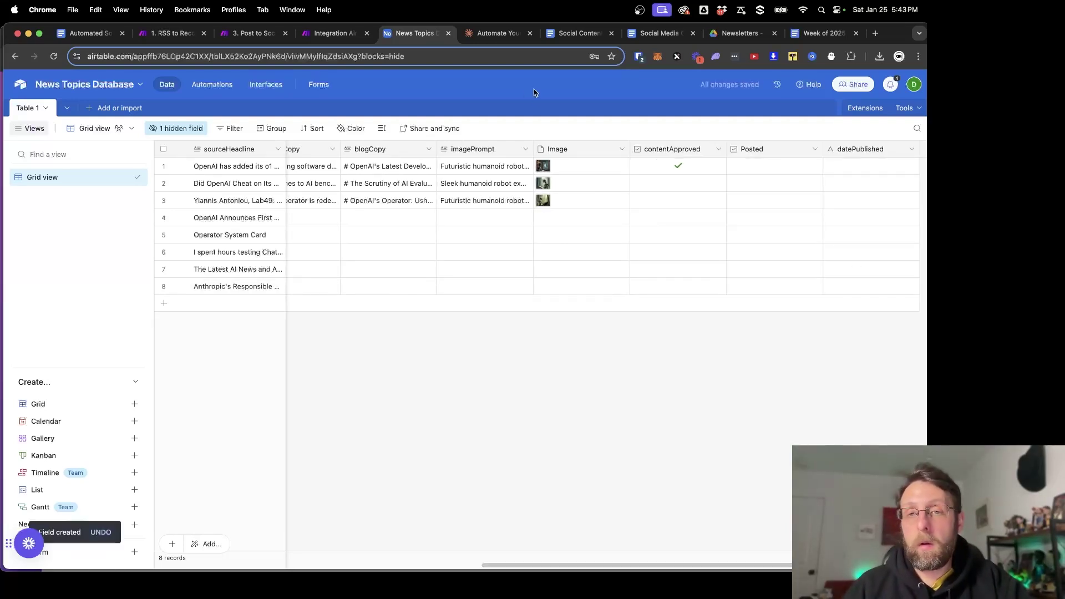
left_click(335, 33)
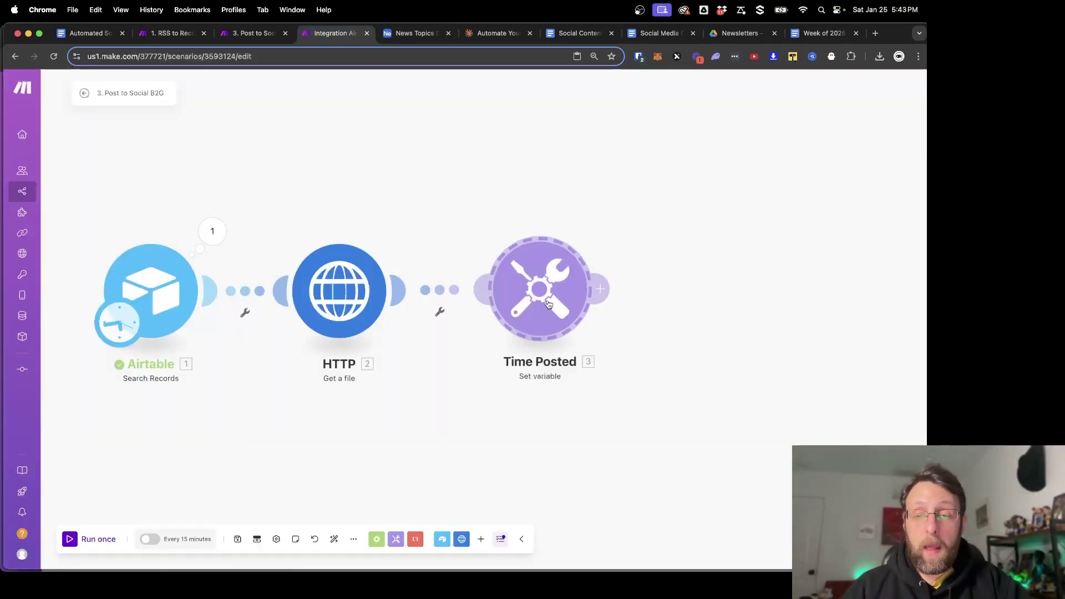
- Review the date and time functions help for the Date Posted variable, including Example 6's result
left_click(551, 302)
left_click(689, 276)
key("super+a")
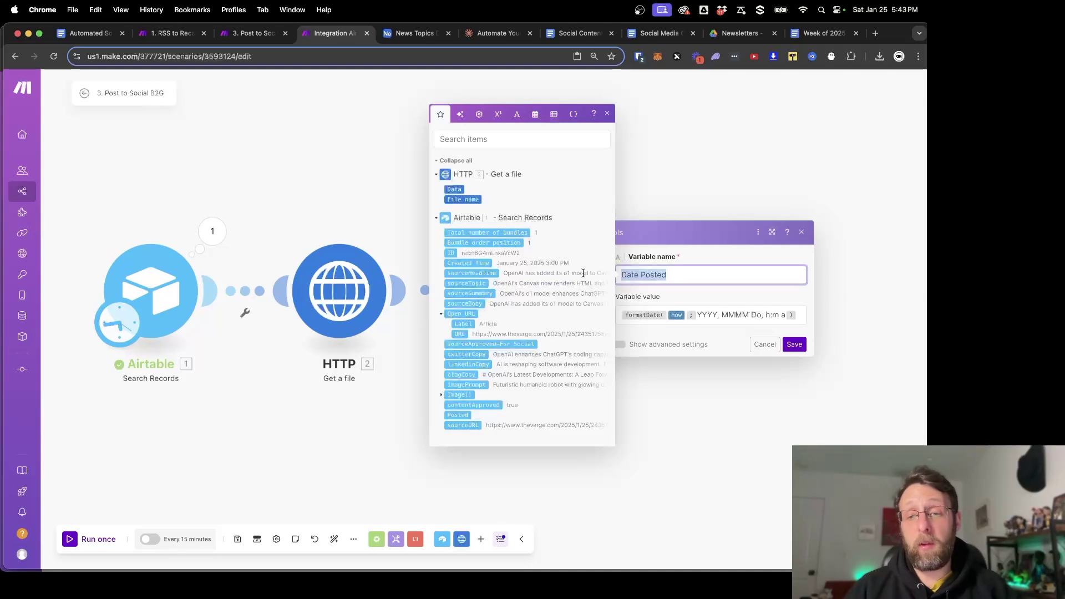
left_click(727, 290)
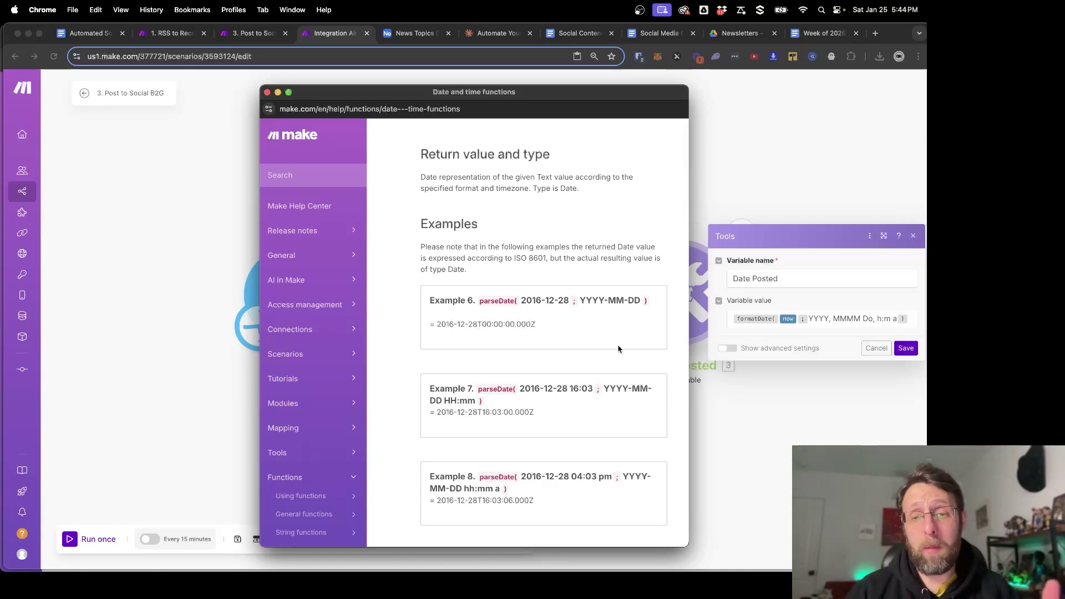
left_click_drag(437, 324, 541, 326)
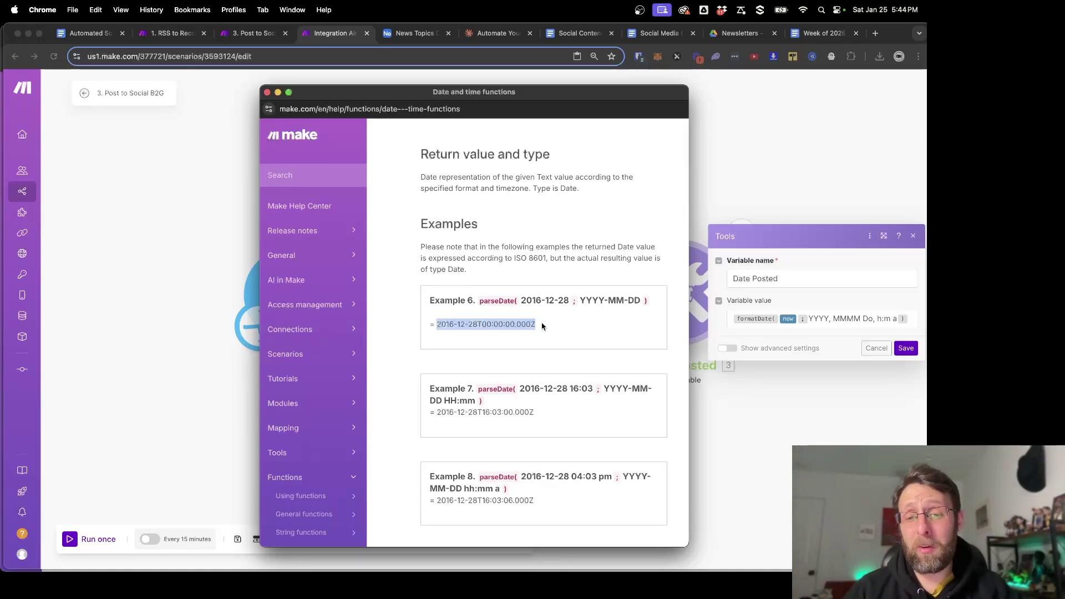
left_click(266, 92)
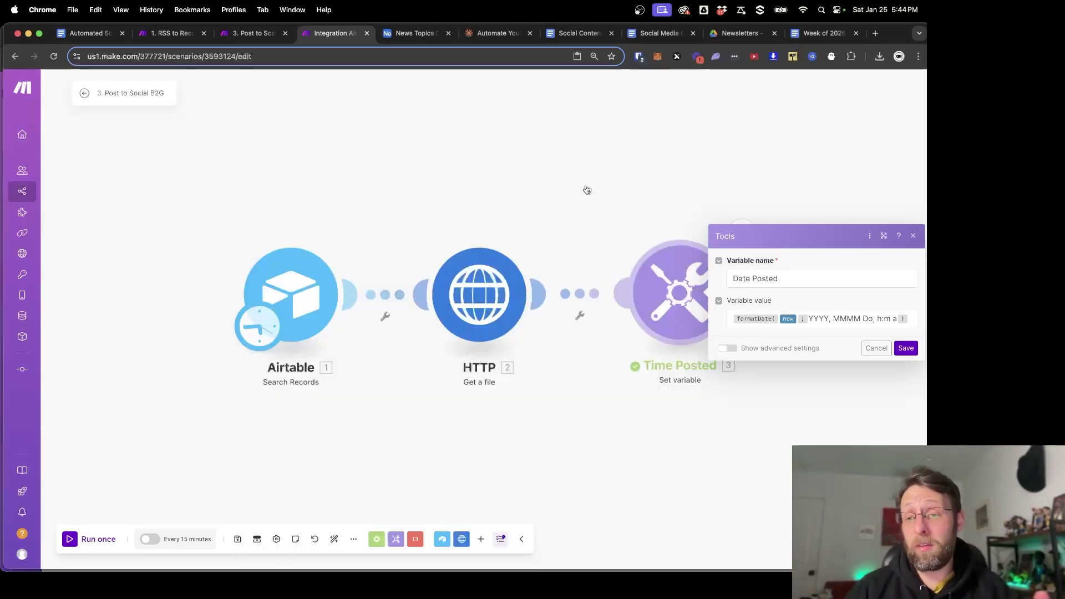
- Insert a comma after YYYY so the value reads formatDate(now; YYYY, MMMM Do, h:m a)
left_click(792, 321)
left_click(628, 239)
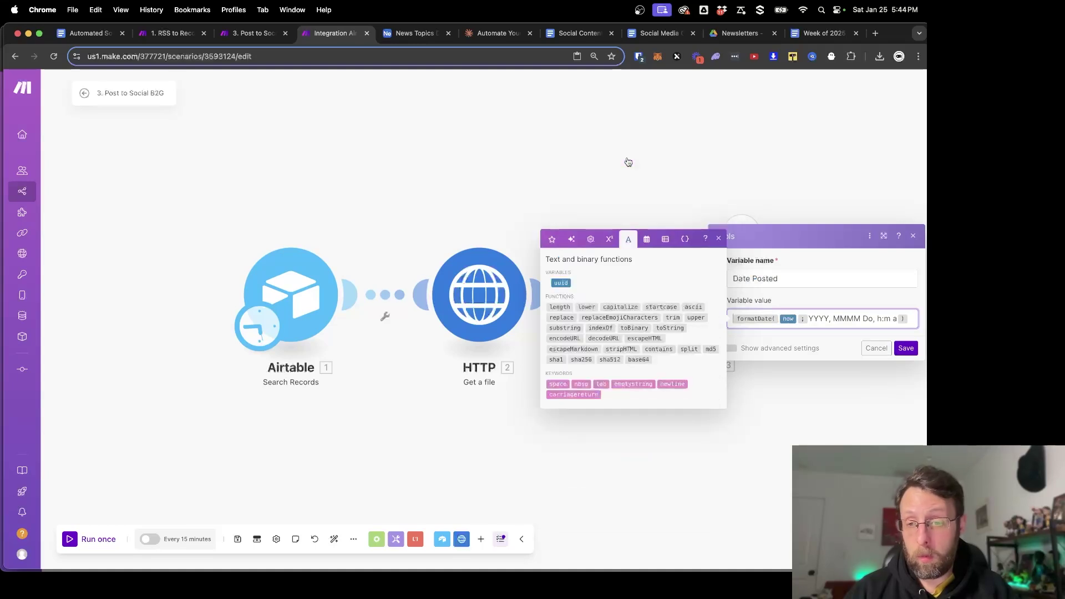
left_click(645, 239)
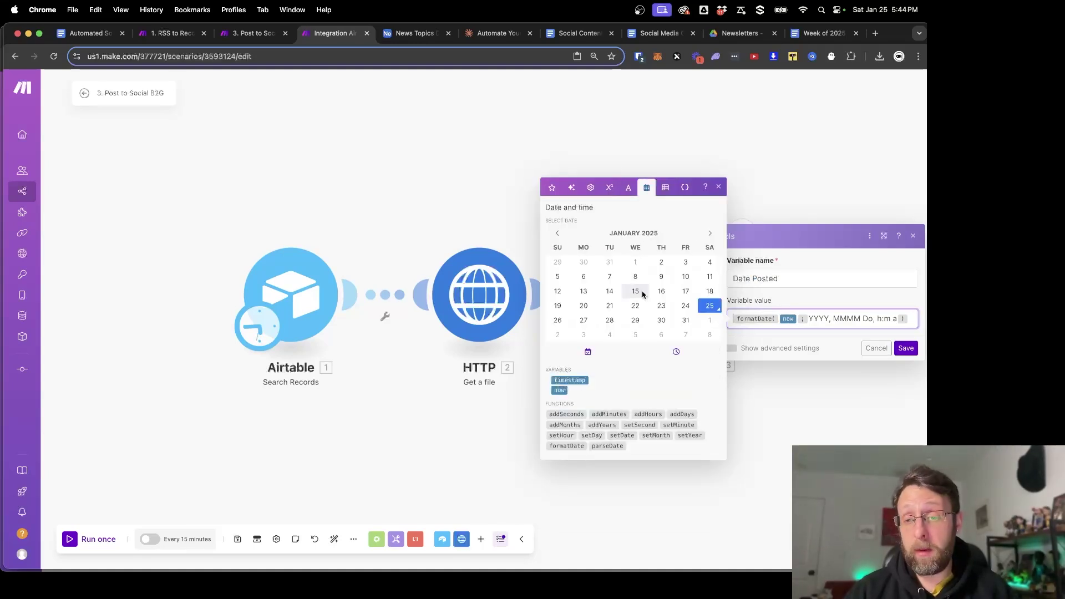
left_click(718, 187)
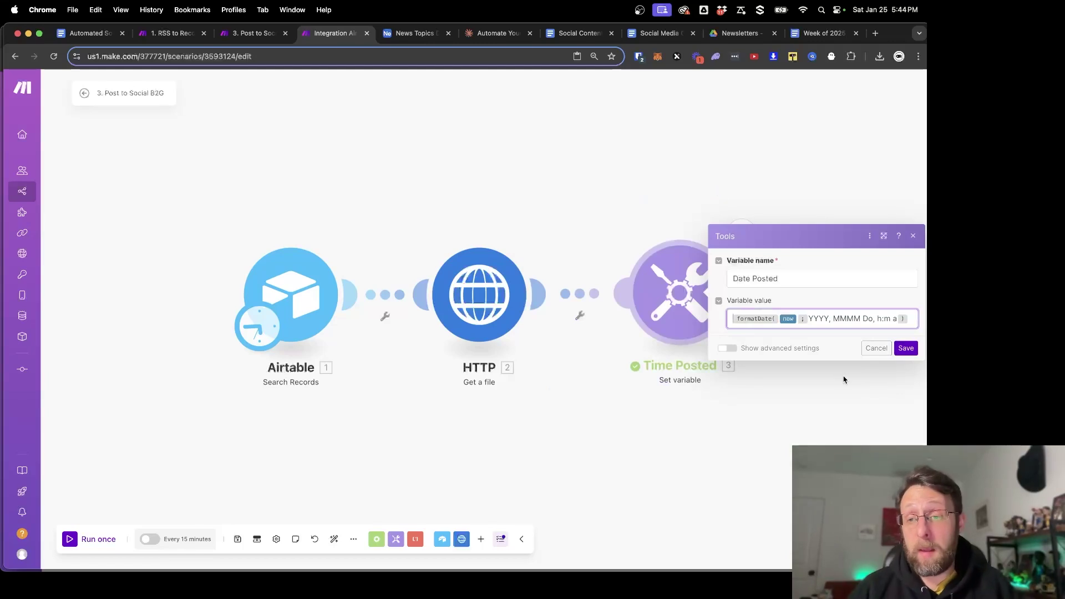
left_click_drag(811, 318, 894, 316)
left_click(886, 301)
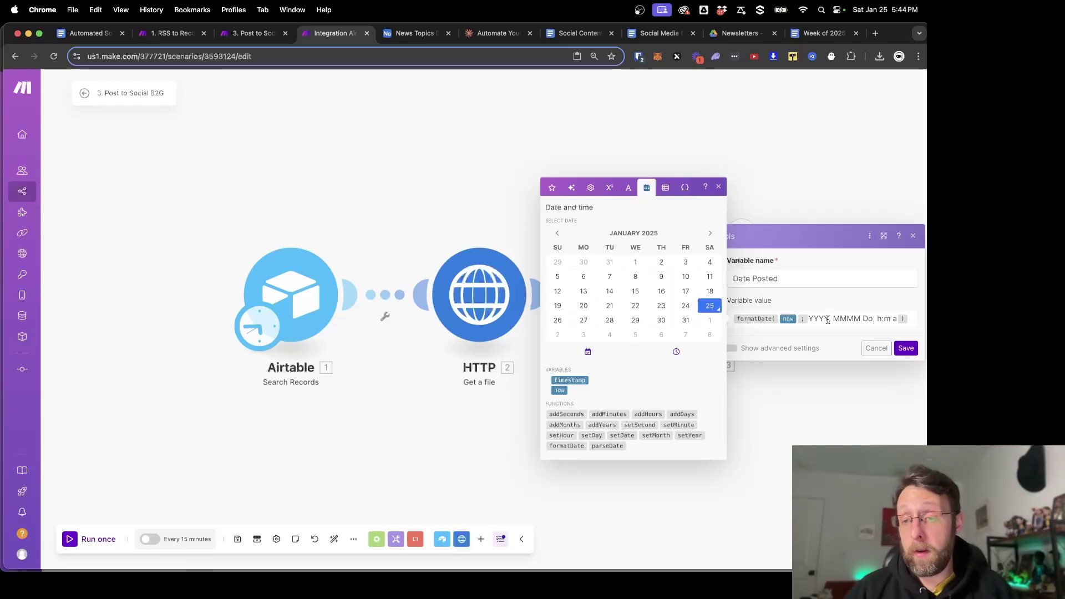
type(",")
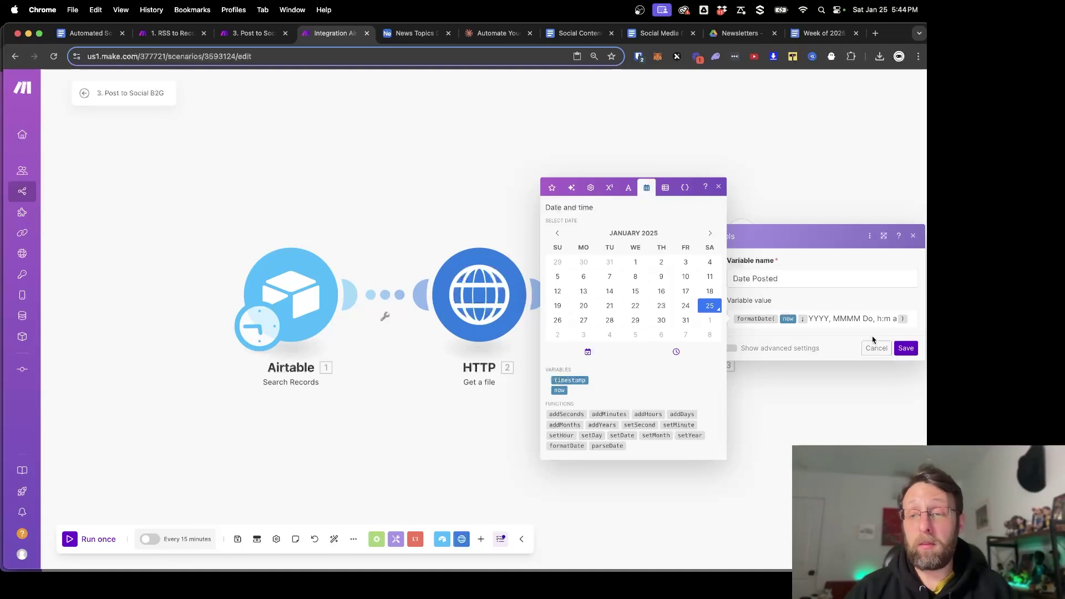
- Save Time Posted and test it alone, returning Date Posted 2025, January 25th, 8:44 pm
left_click(905, 348)
right_click(681, 304)
left_click(698, 330)
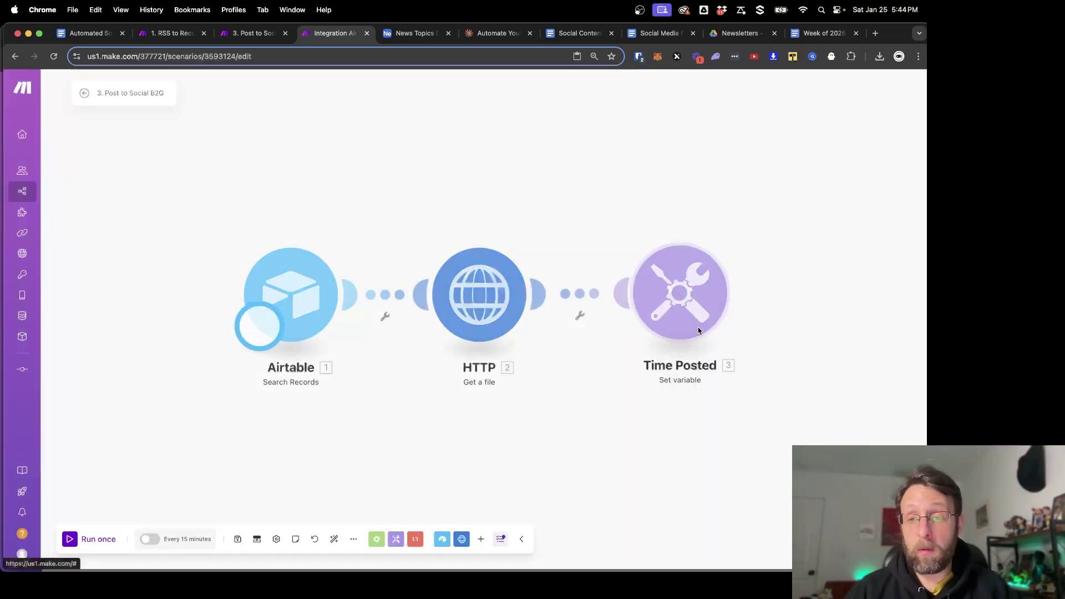
left_click_drag(569, 283, 606, 284)
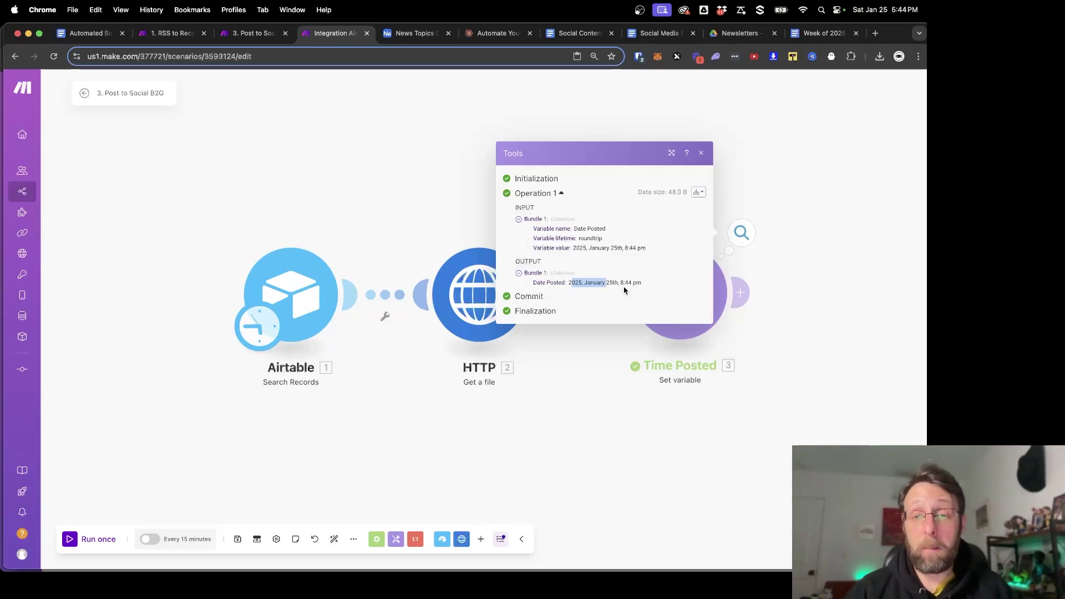
left_click(442, 178)
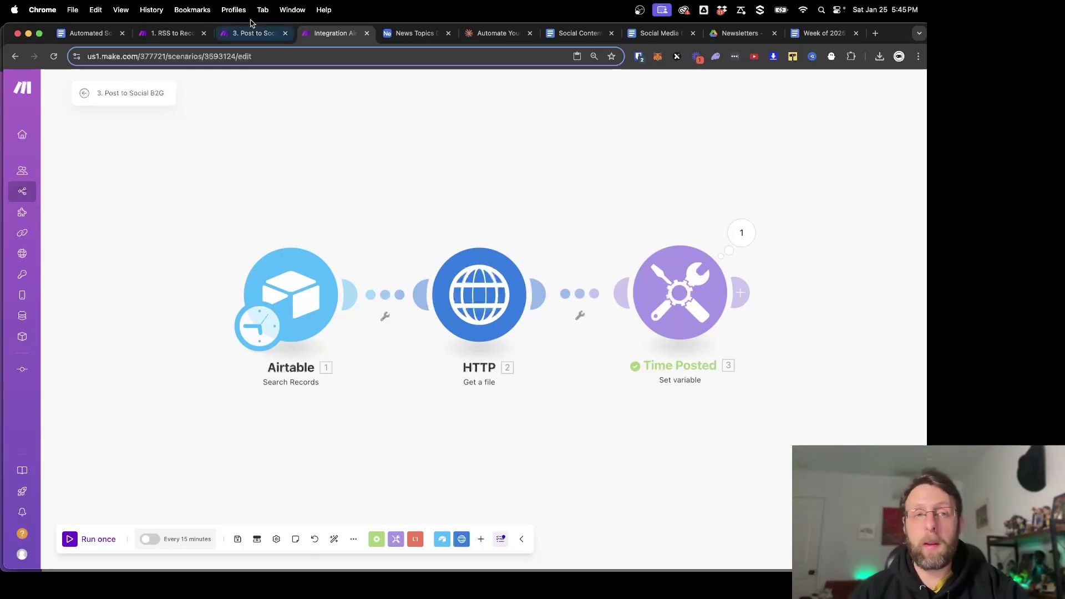
scroll(364, 147, "right", 5)
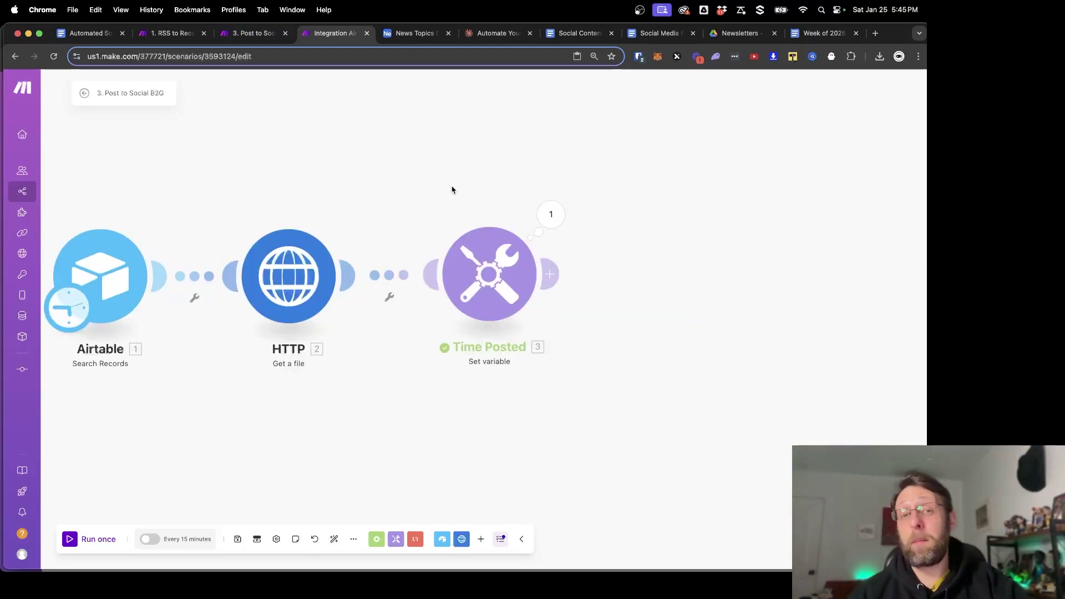
- Add a Router after Time Posted and pick X (formerly Twitter) for the first branch
left_click(553, 275)
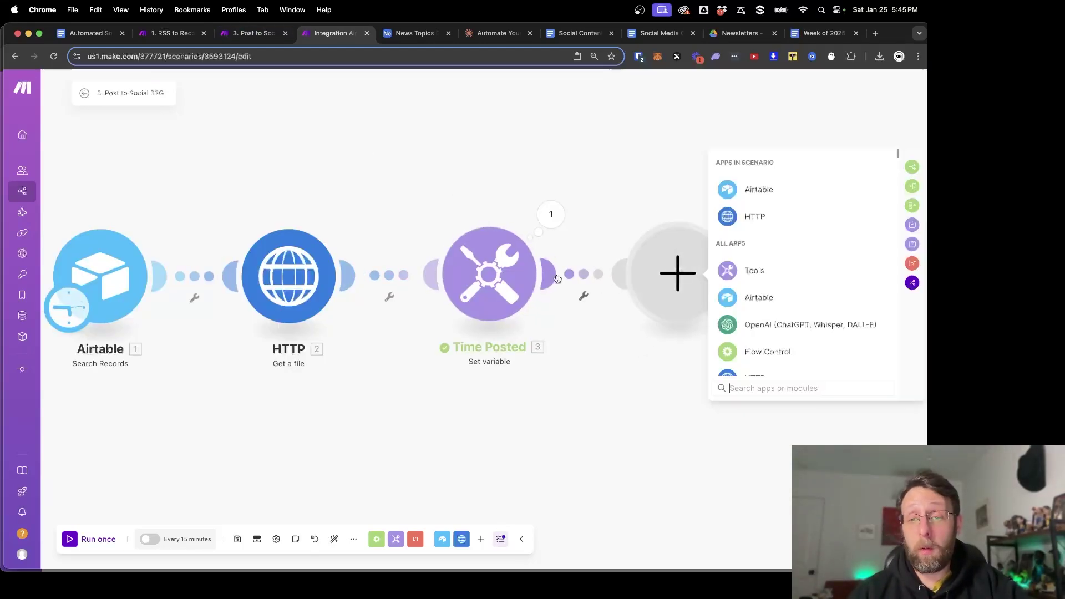
scroll(776, 277, "down", 3)
left_click(709, 212)
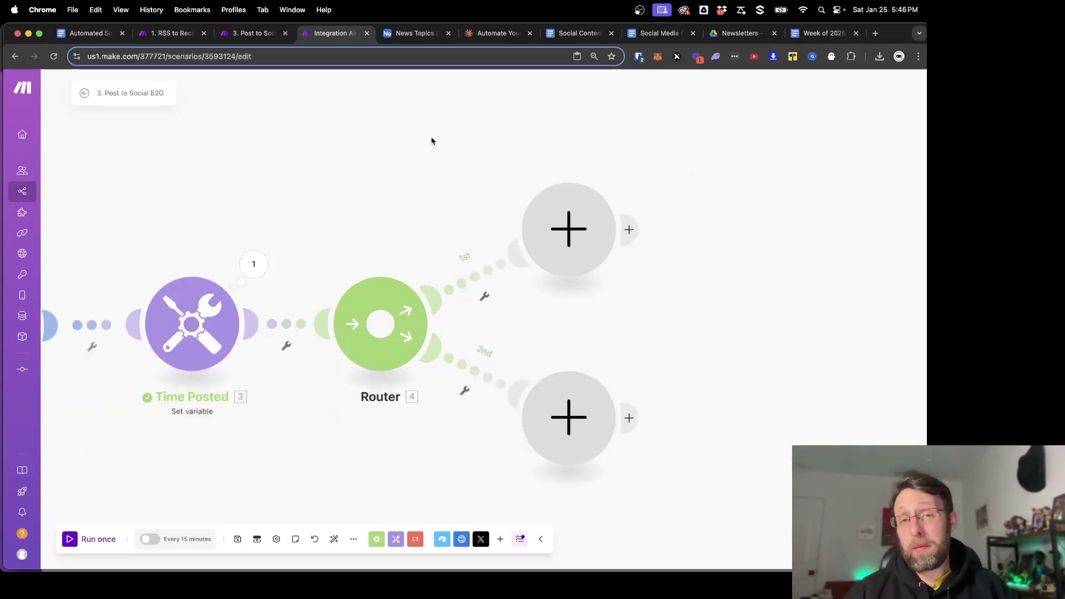
left_click(550, 220)
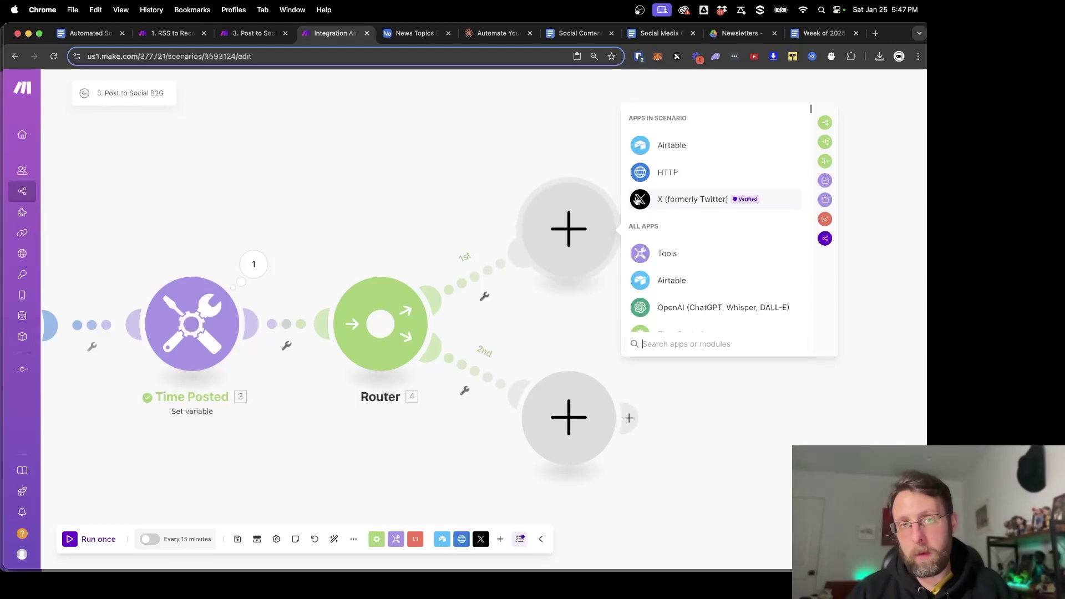
left_click(637, 201)
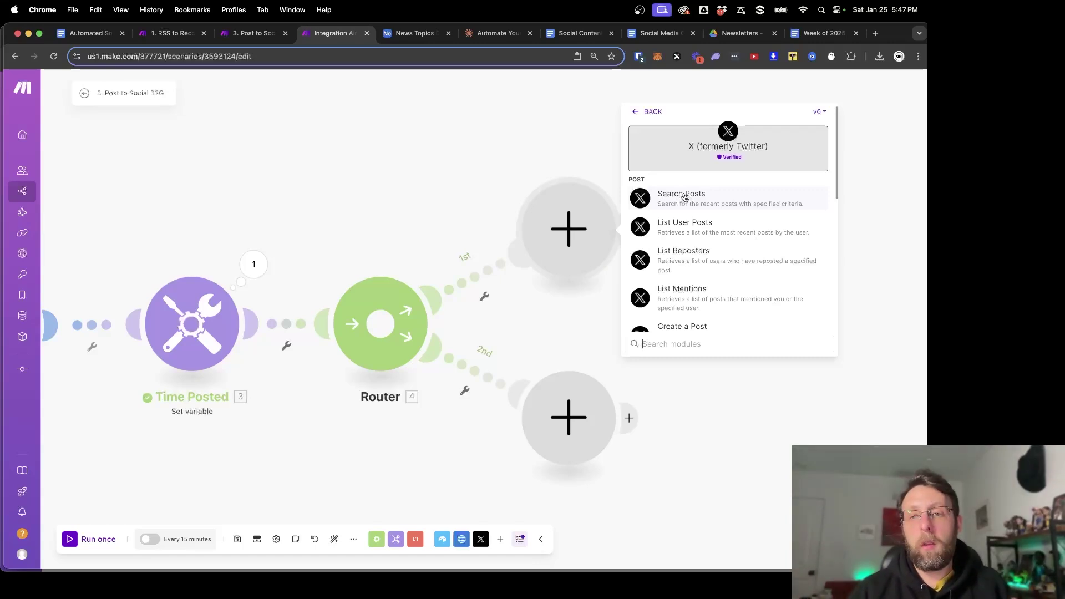
- Add the X v5 Upload a Media module and create and save a new X connection
left_click(826, 115)
left_click(816, 149)
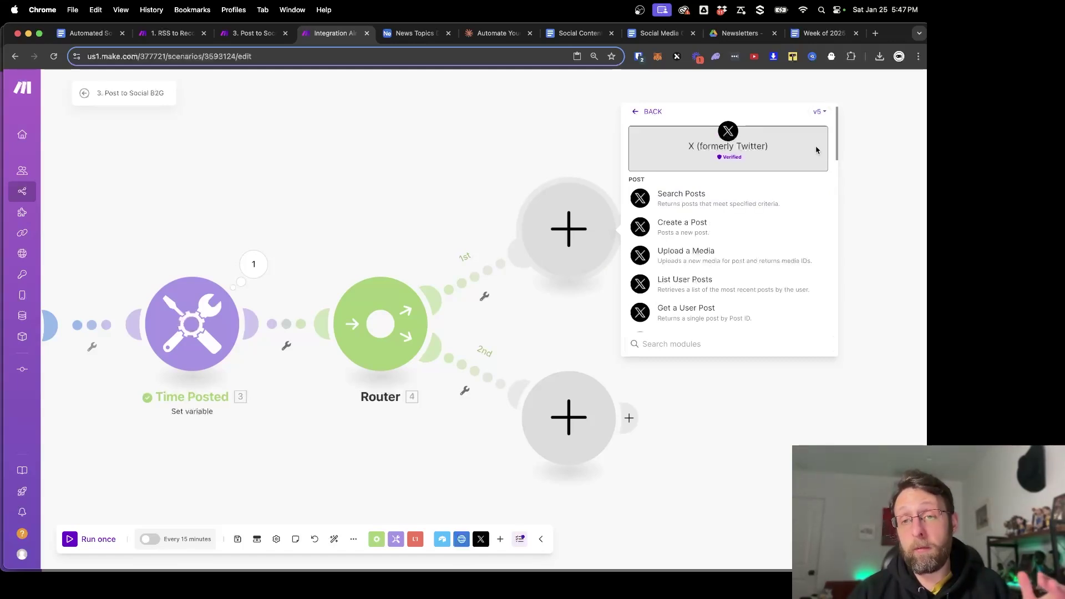
left_click(722, 254)
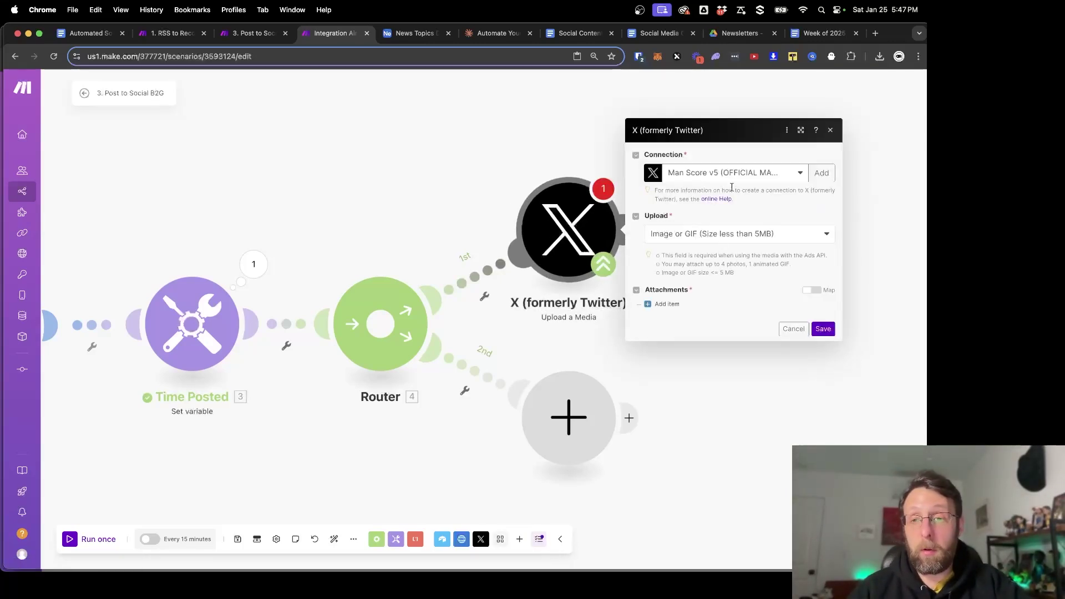
left_click(732, 175)
left_click(712, 204)
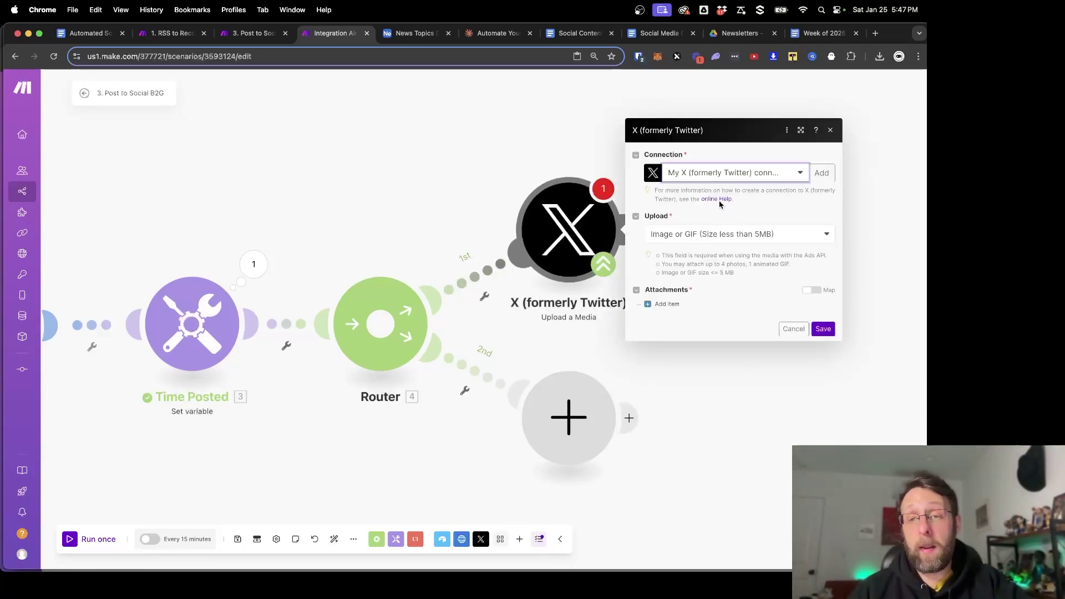
left_click(821, 173)
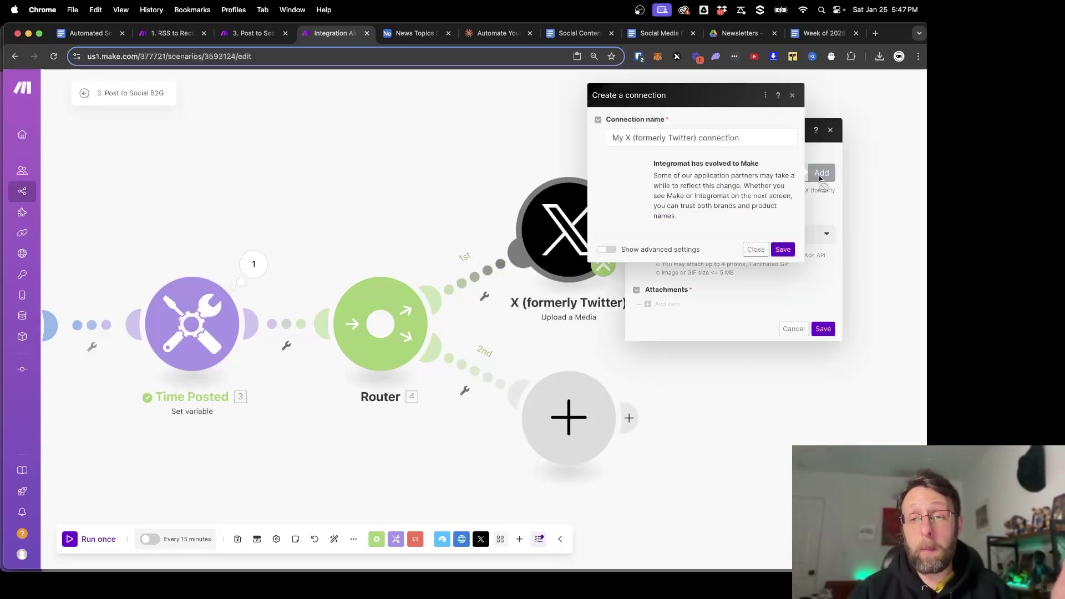
left_click(781, 249)
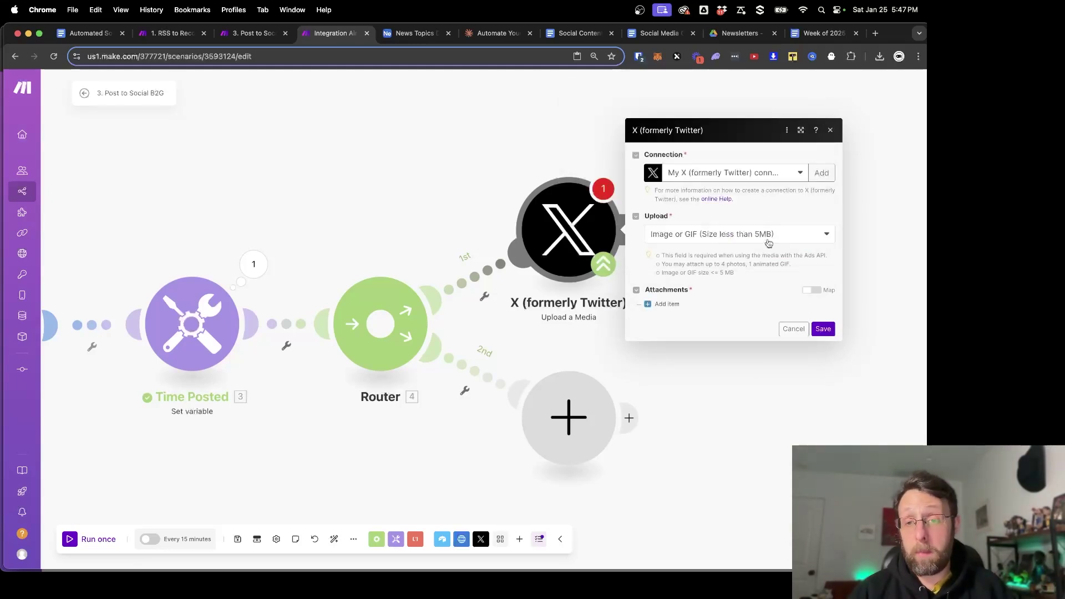
- Attach the file from HTTP - Get a file and save the Upload a Media step
left_click(665, 305)
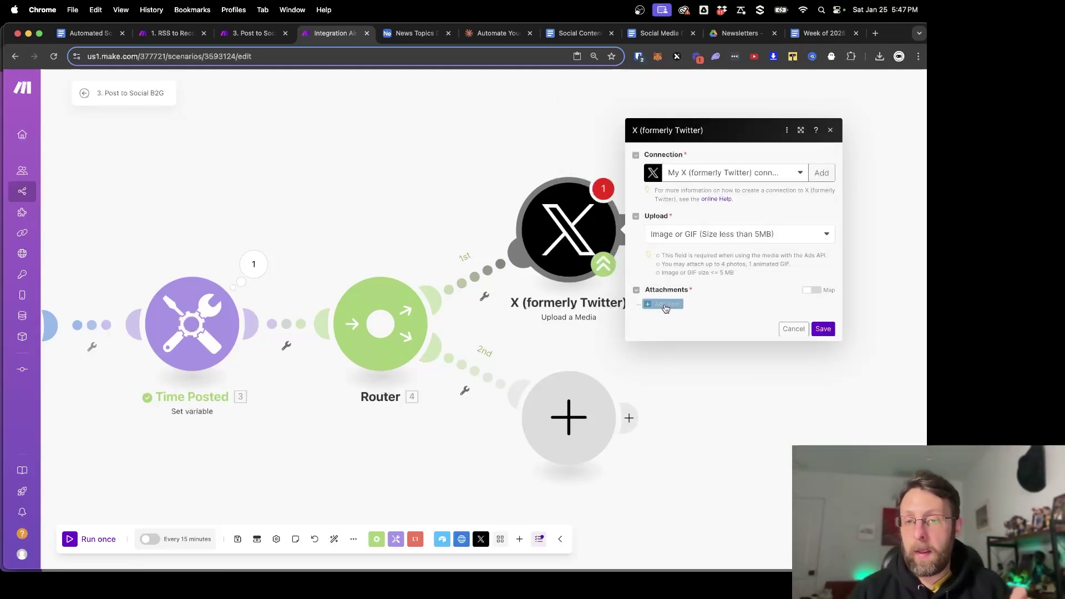
left_click(665, 306)
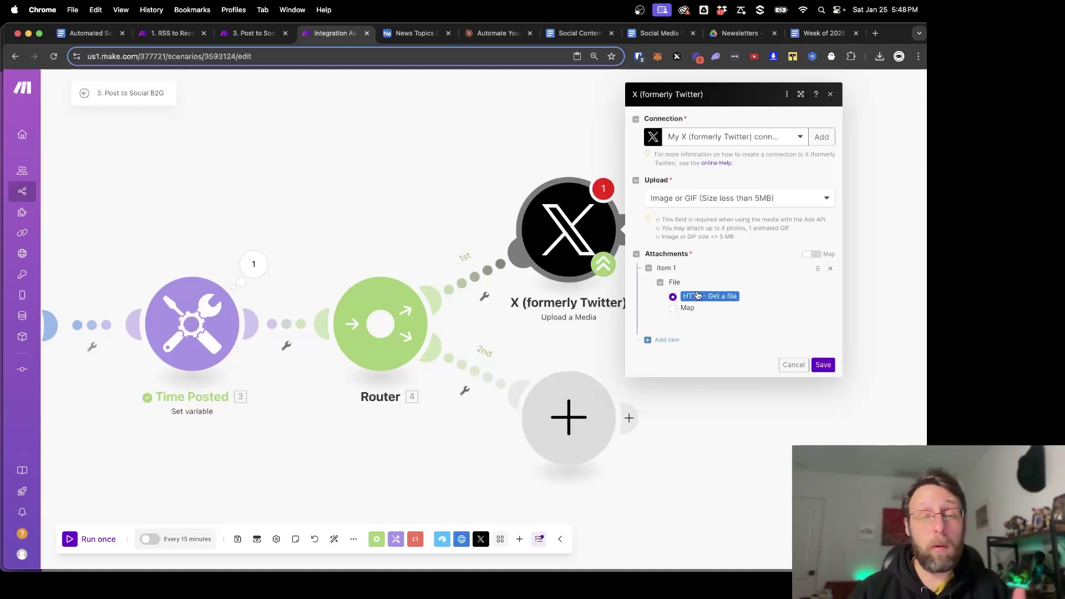
left_click(823, 365)
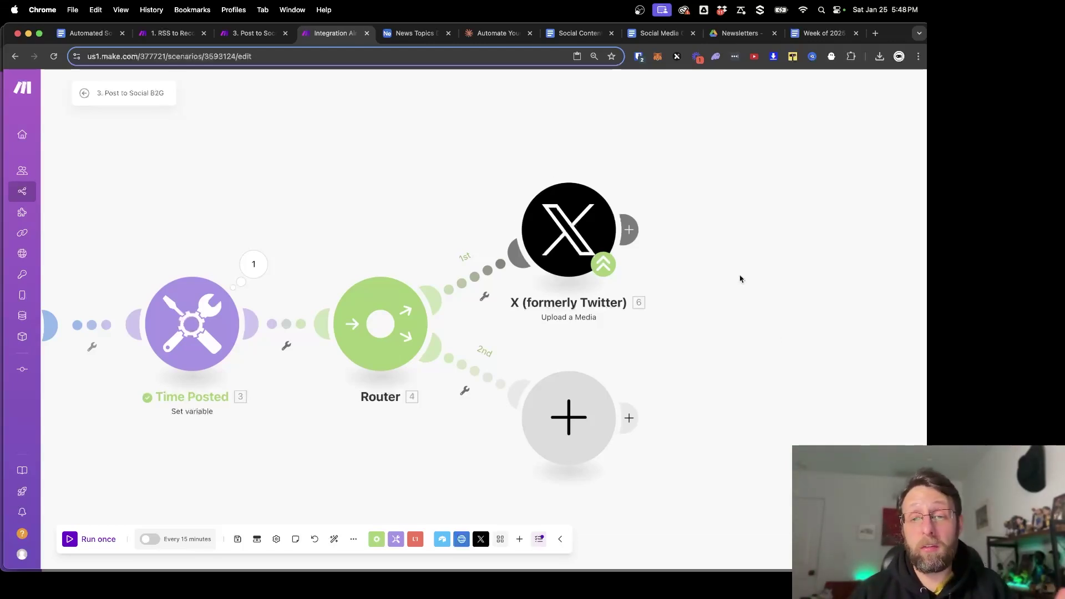
- Add an X v6 Create a Post step with twitterCopy mapped as the text content
left_click(629, 229)
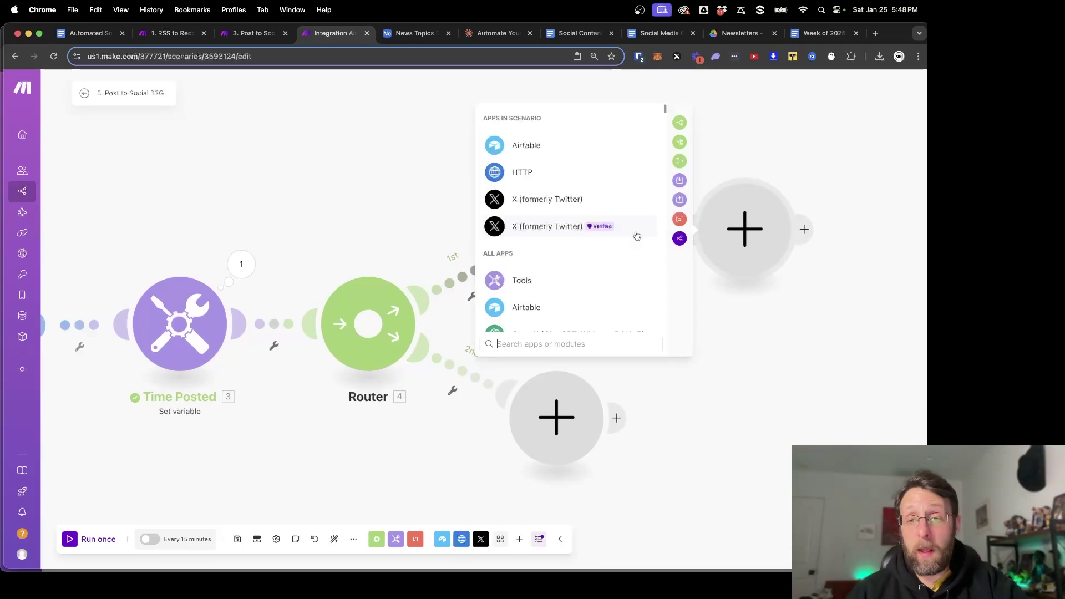
left_click(541, 200)
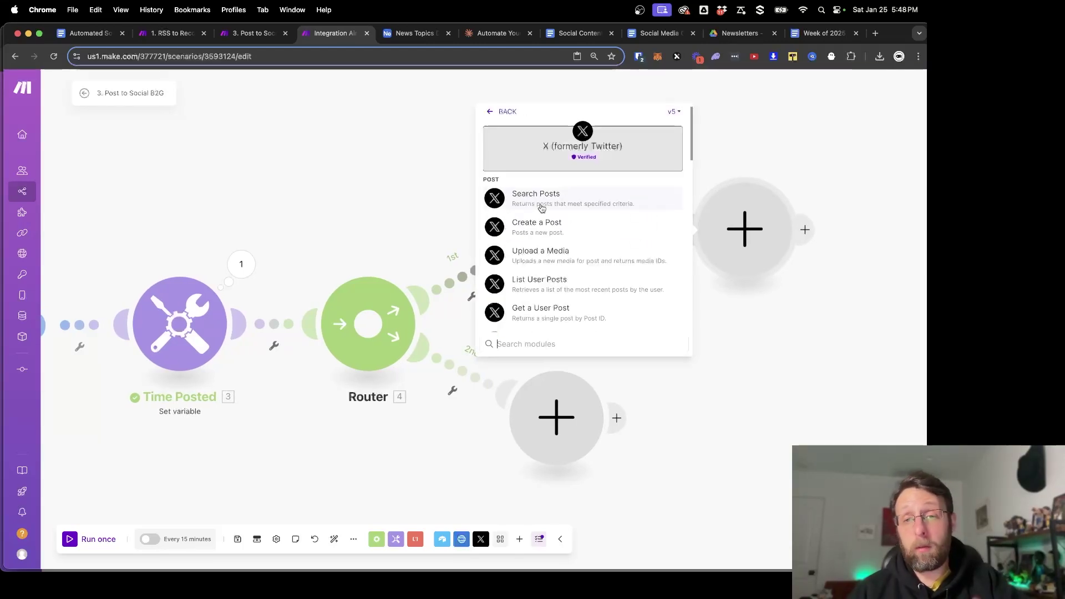
left_click(680, 114)
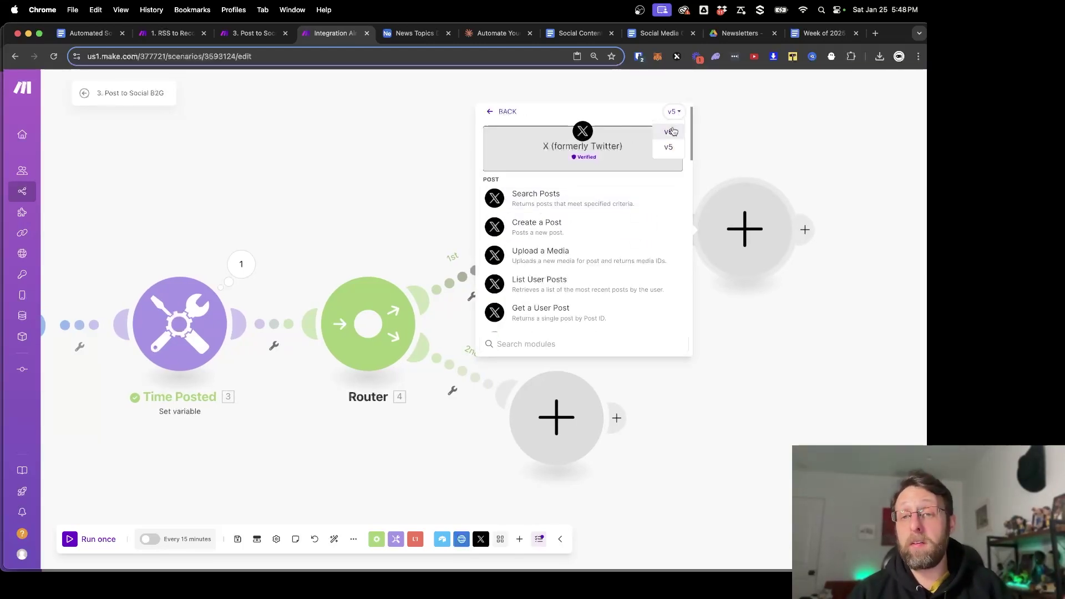
left_click(670, 132)
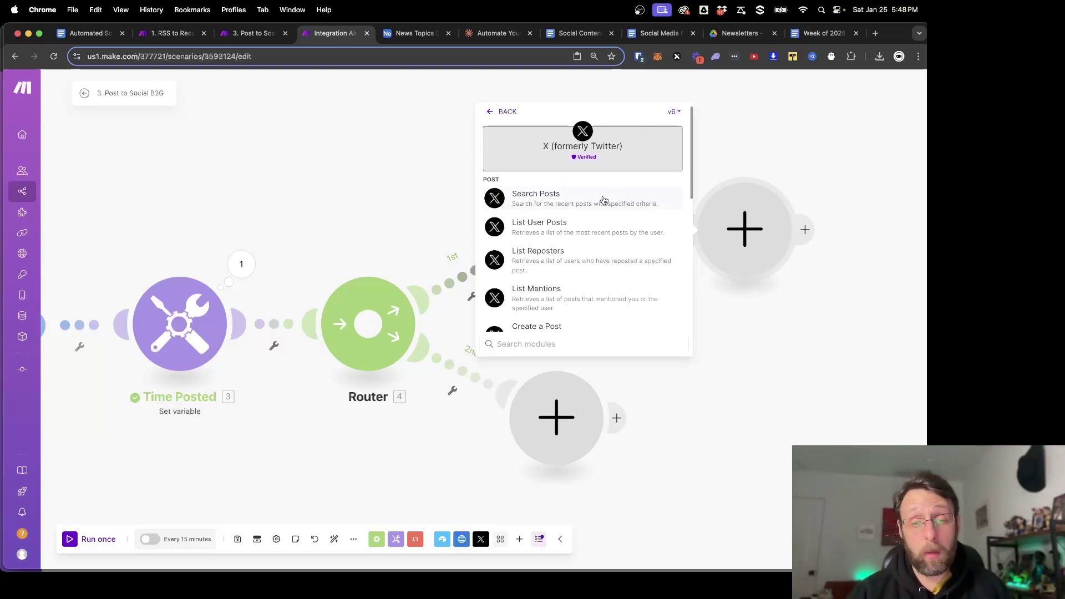
scroll(602, 199, "down", 2)
left_click(545, 253)
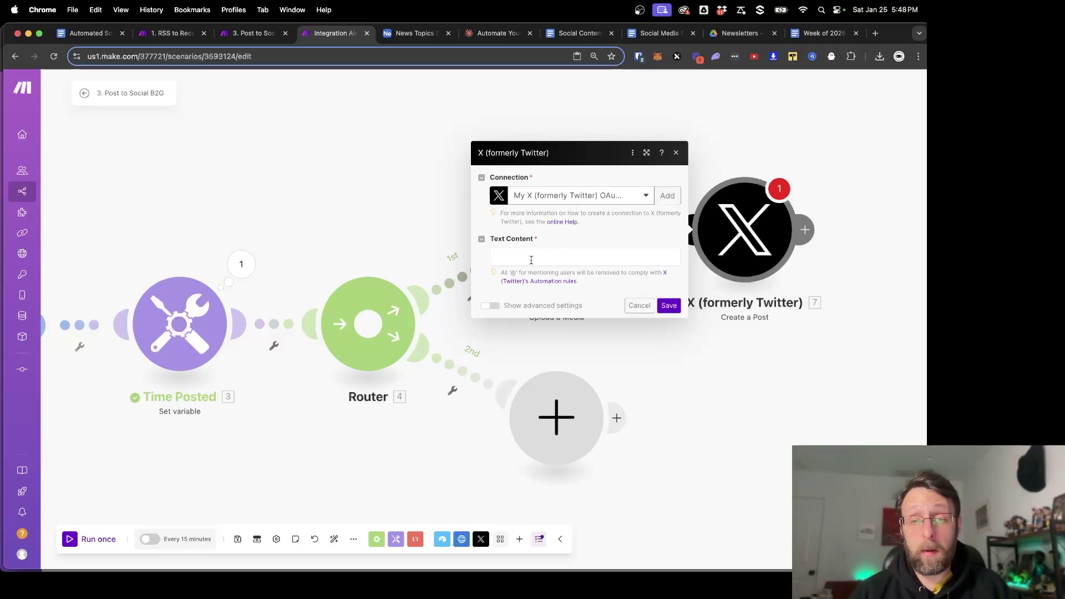
left_click(530, 260)
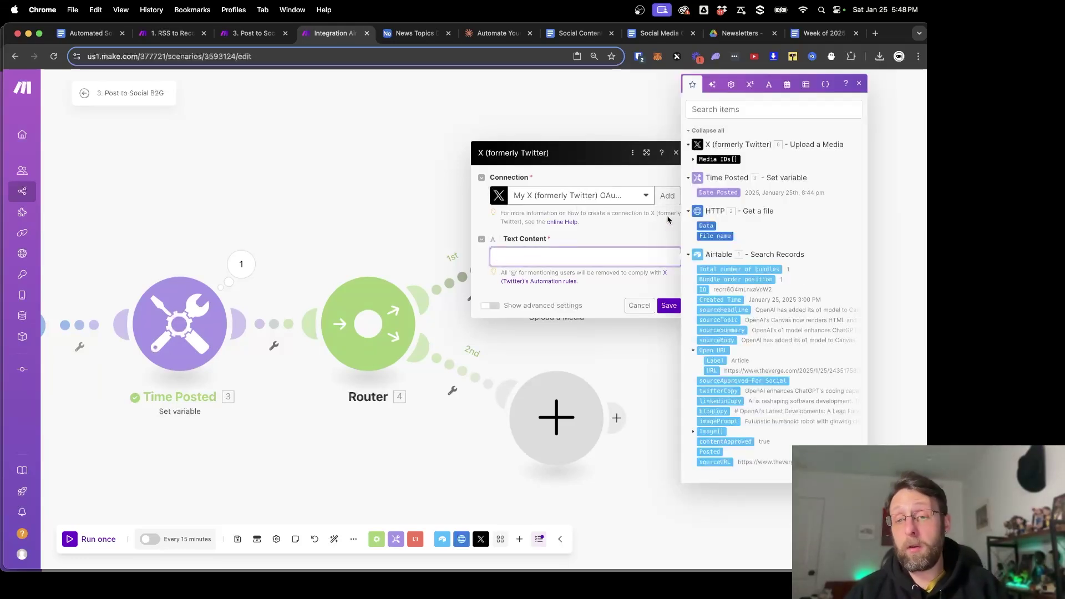
left_click(721, 392)
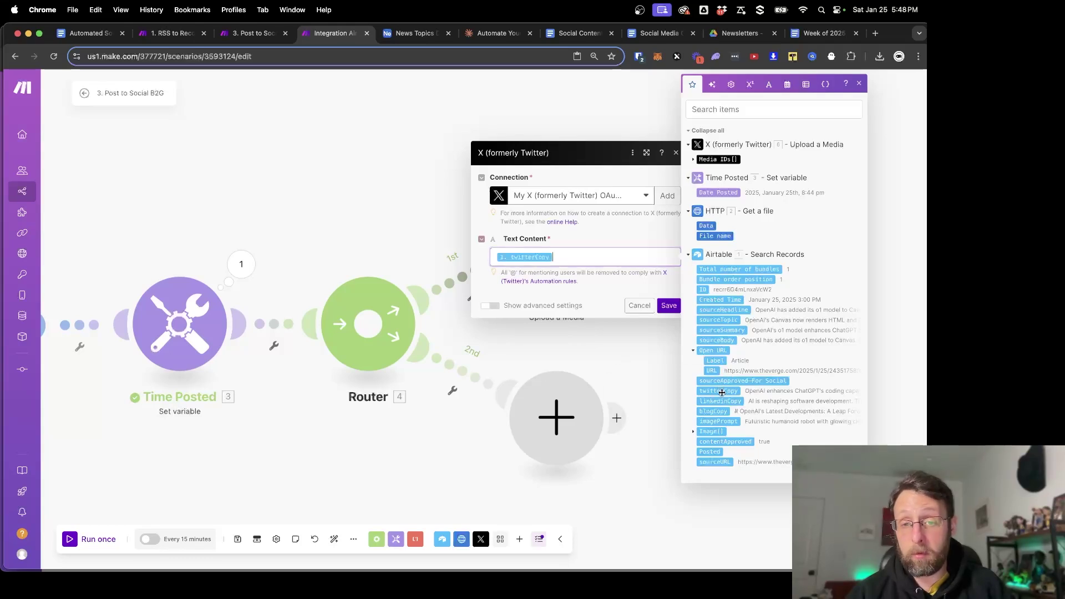
left_click(604, 294)
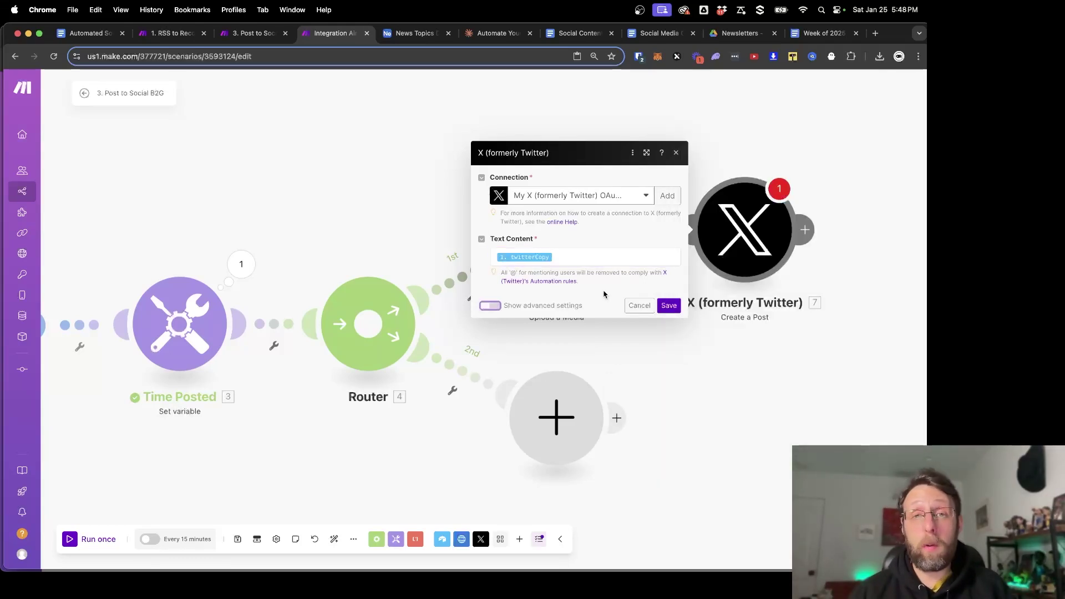
- Map the uploaded Media IDs in advanced settings, save, and run the scenario once
left_click(490, 306)
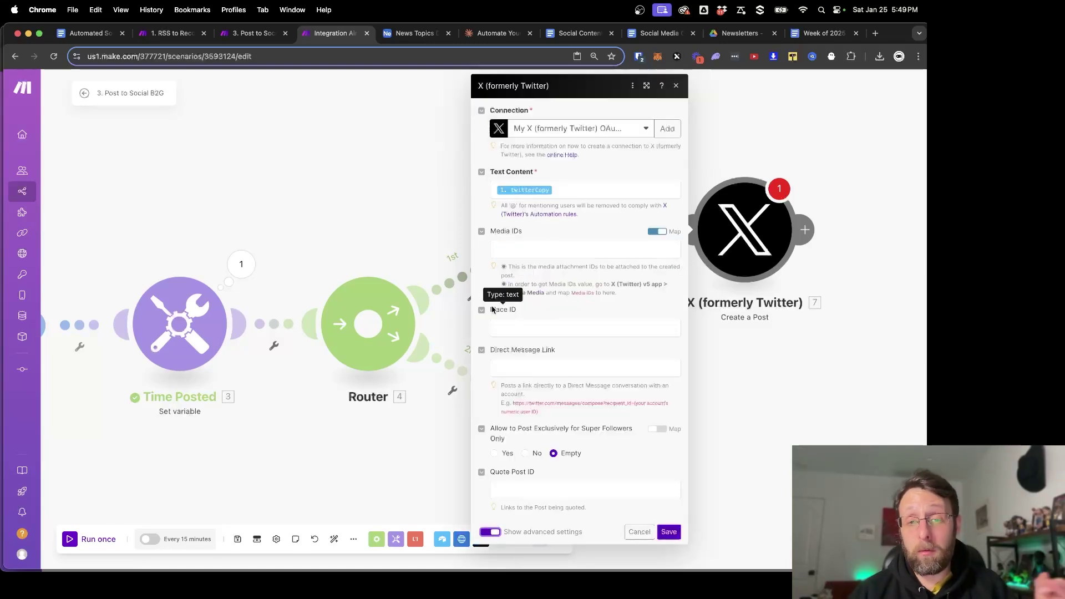
left_click(523, 253)
left_click(694, 161)
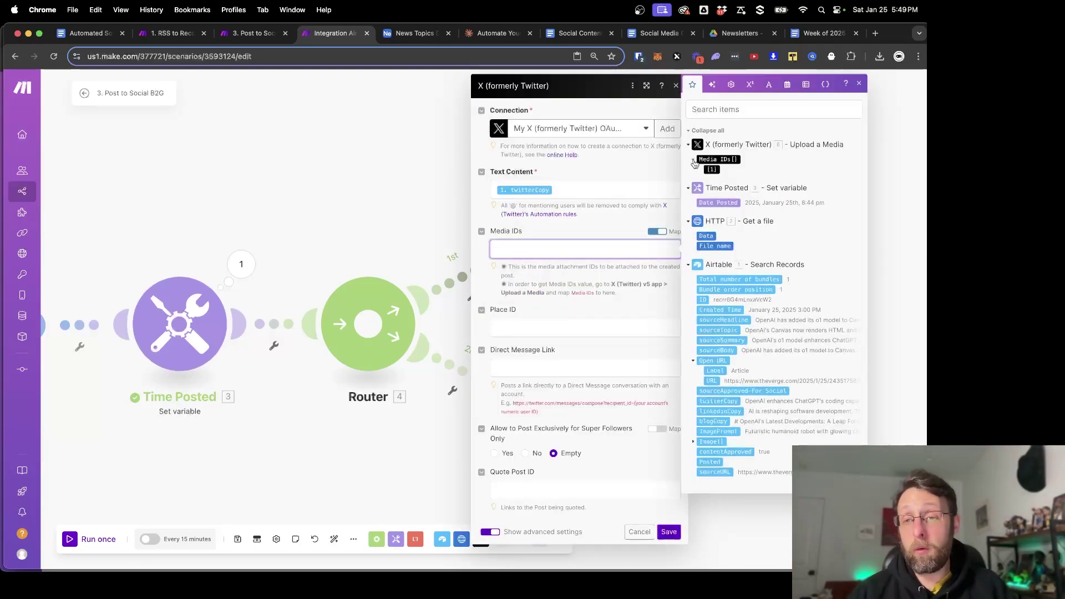
left_click(714, 169)
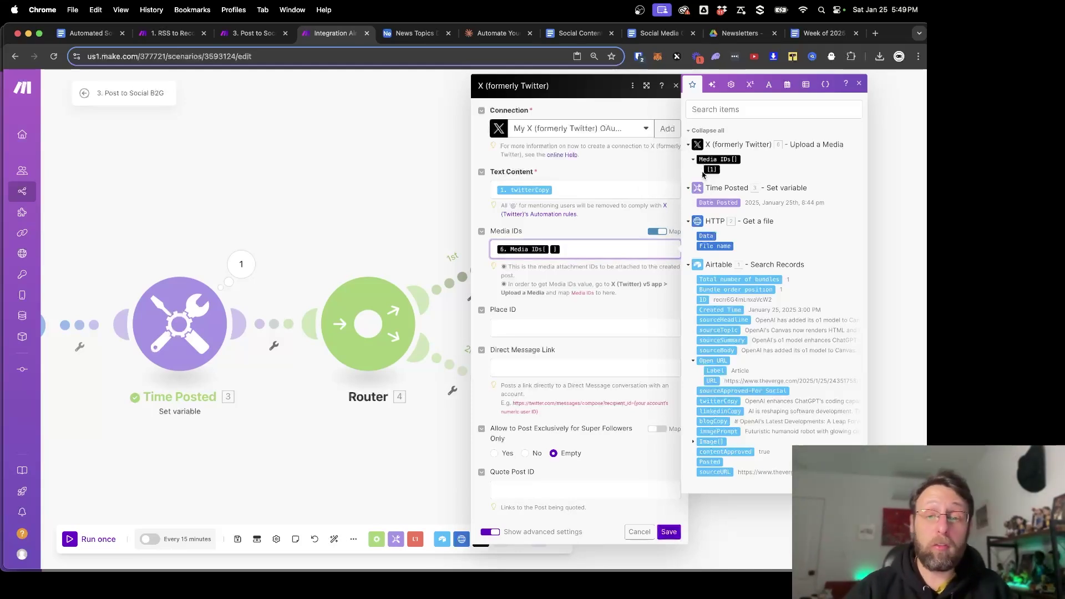
left_click(622, 460)
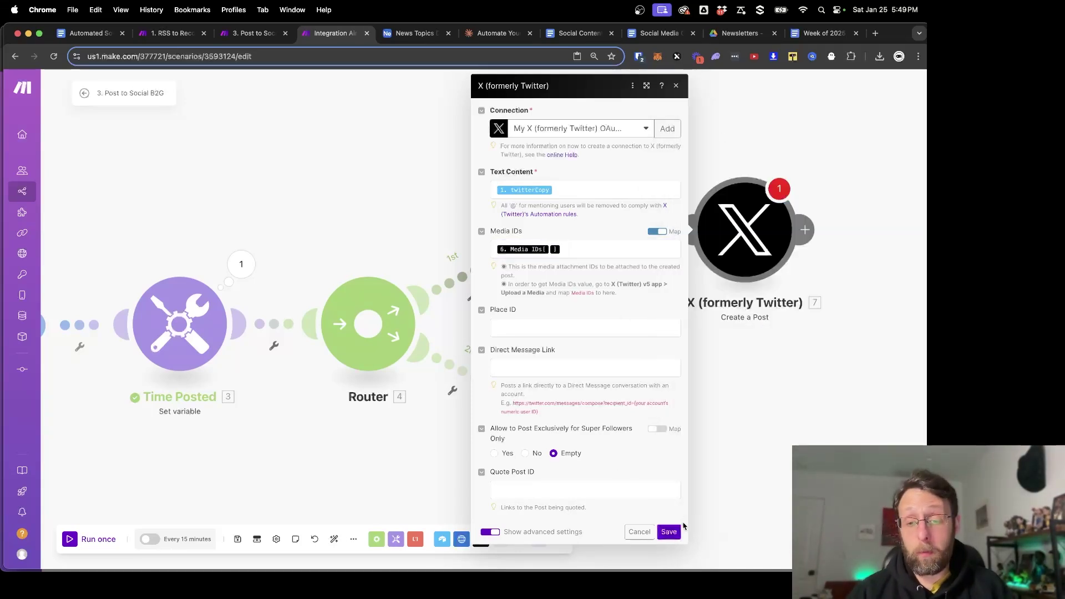
left_click(668, 532)
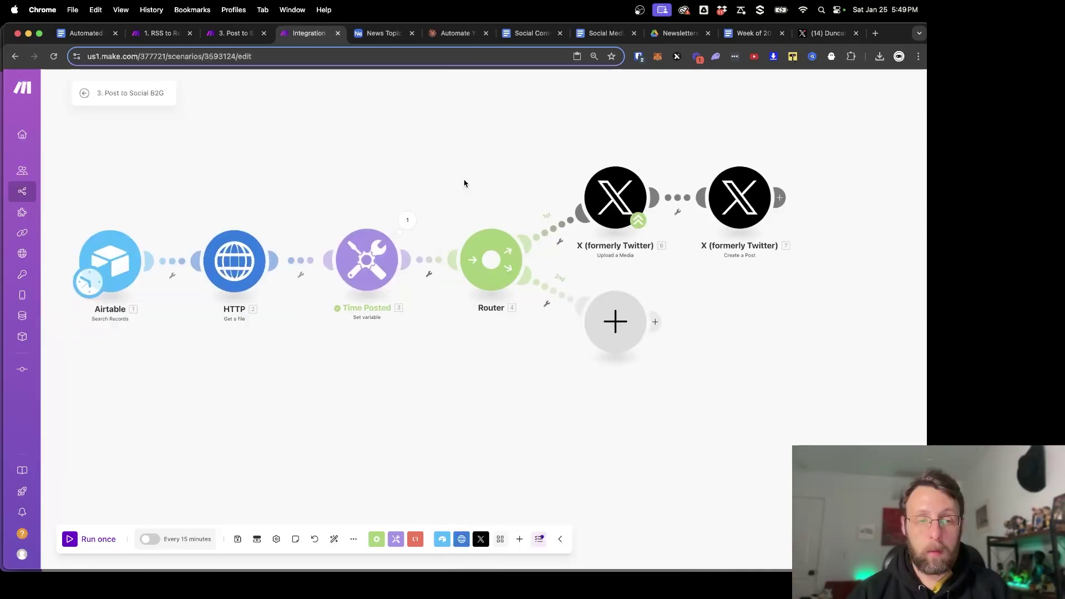
left_click(69, 539)
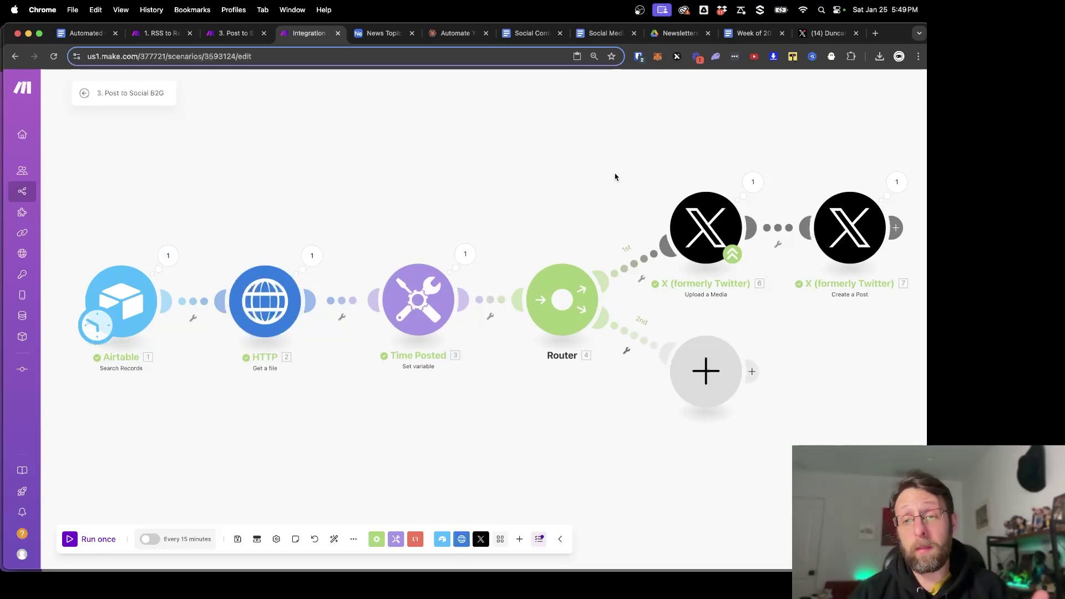
left_click_drag(615, 174, 399, 194)
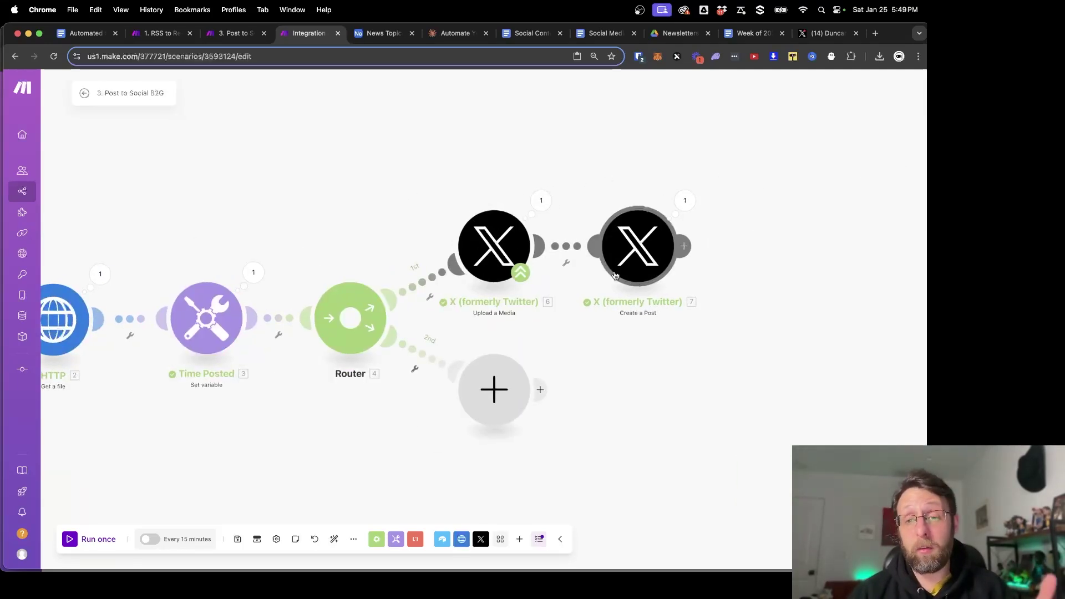
- On the reloaded X profile, delete the test tweet about ChatGPT's coding capabilities, then return to Make
left_click(806, 38)
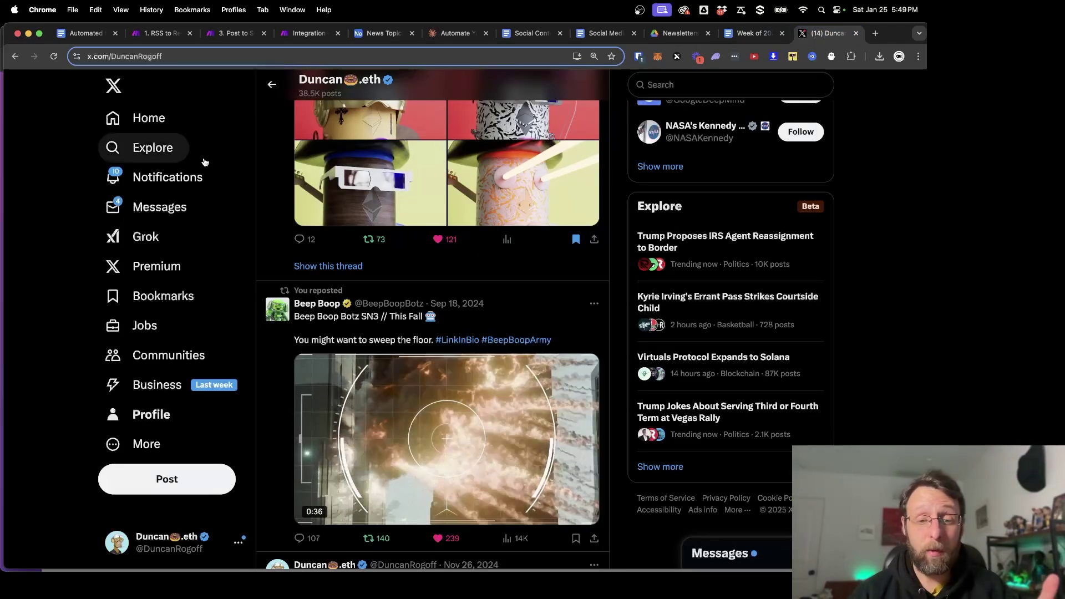
key("super+r")
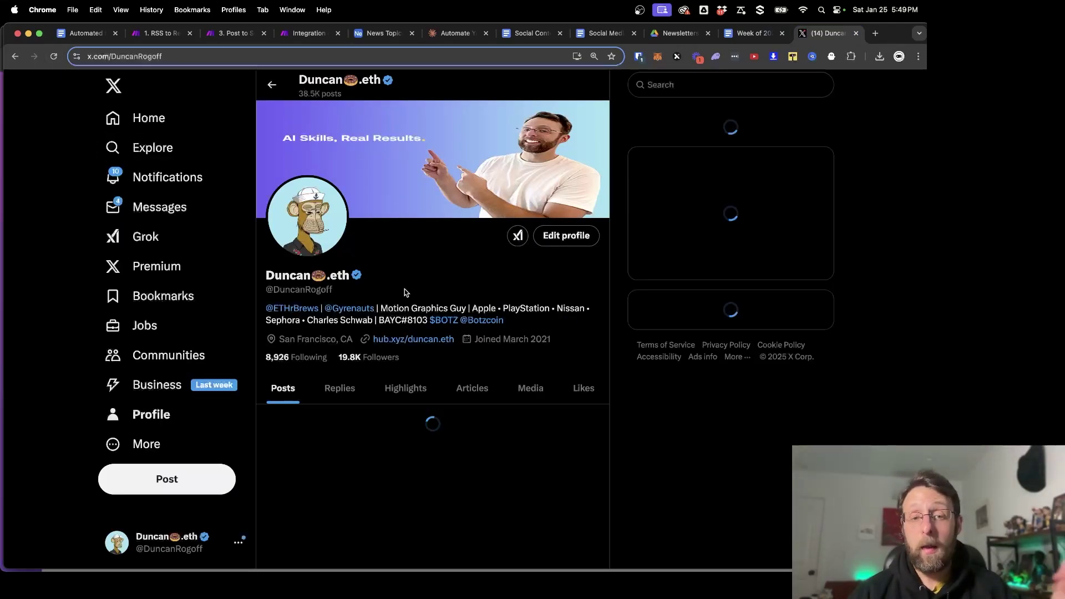
scroll(419, 303, "down", 5)
scroll(420, 302, "down", 4)
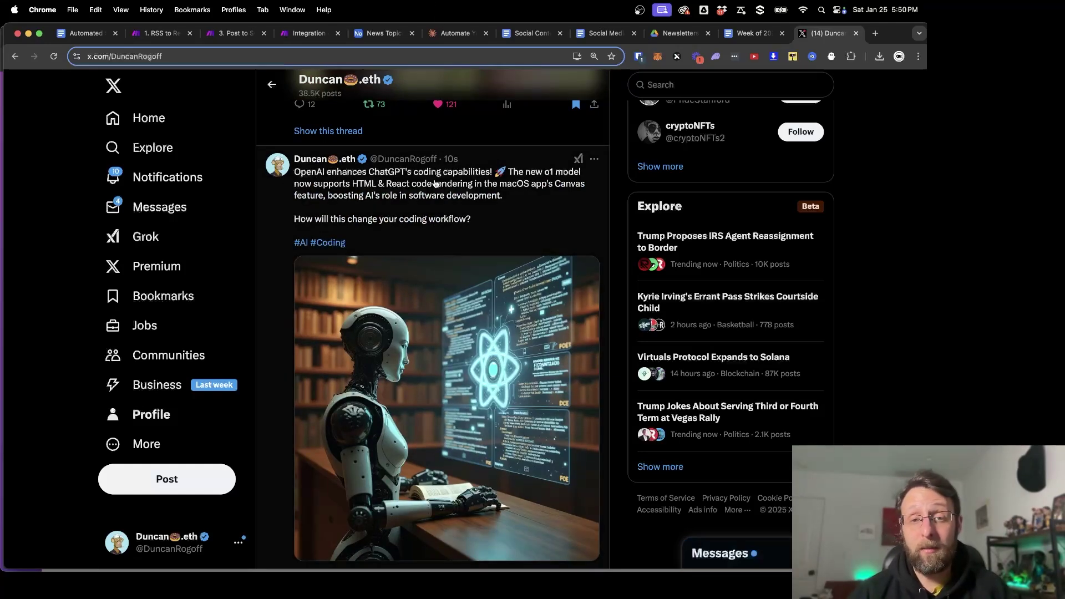
scroll(467, 186, "down", 1)
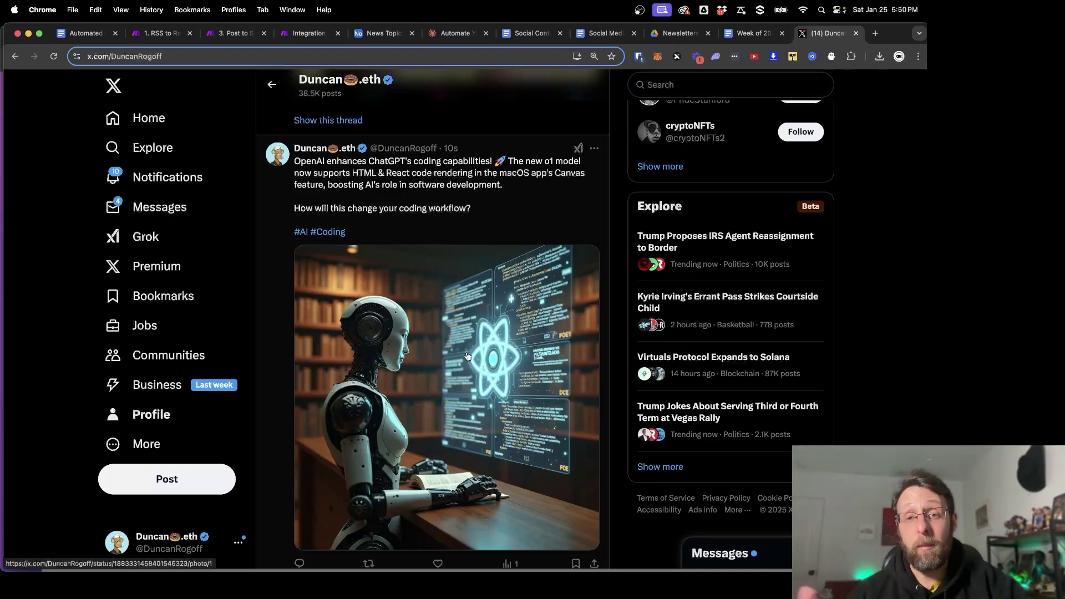
left_click(594, 150)
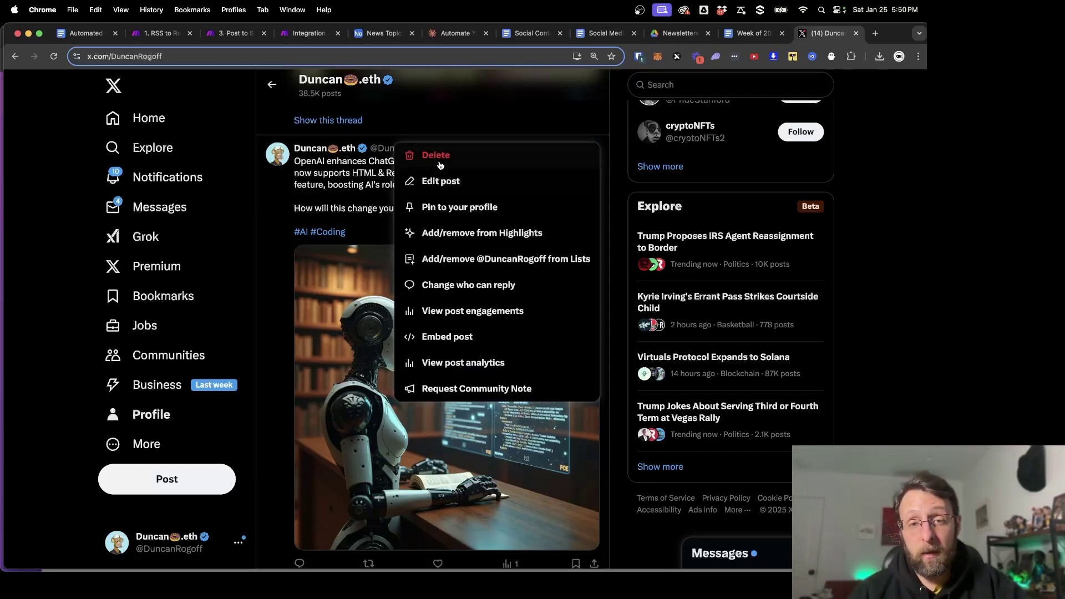
left_click(438, 162)
left_click(474, 343)
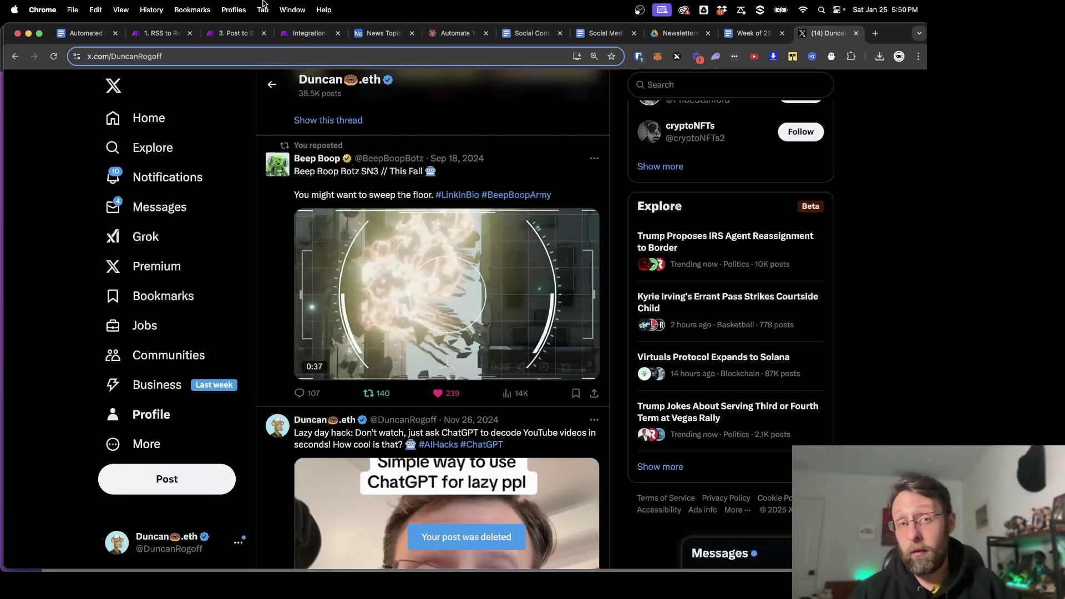
left_click(308, 33)
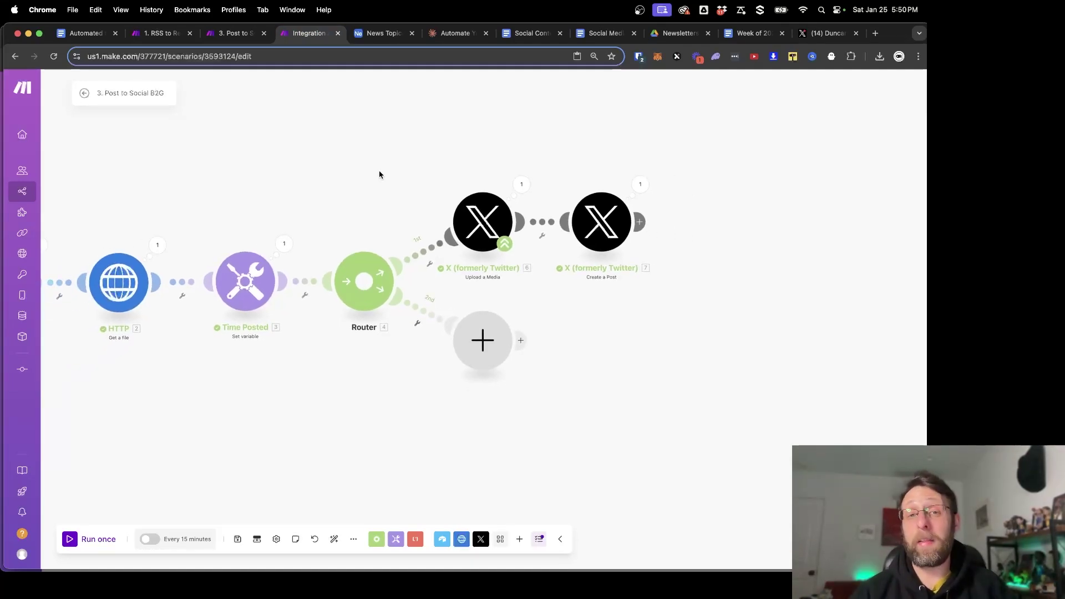
- Add a LinkedIn Create a User Image Post module on the router's second route
left_click(483, 355)
type("linked")
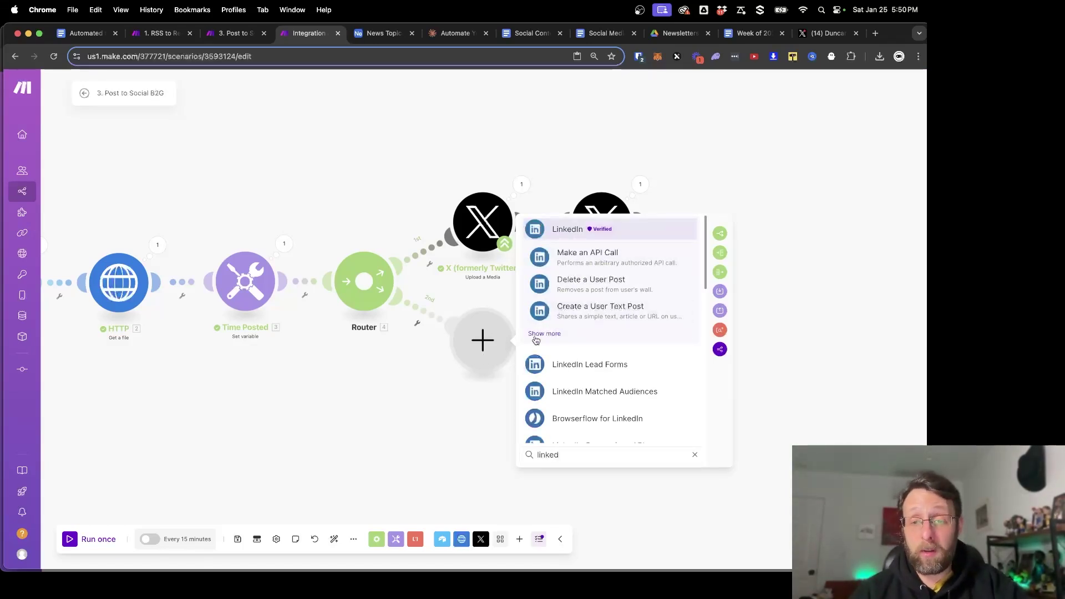
left_click(541, 334)
scroll(583, 313, "down", 3)
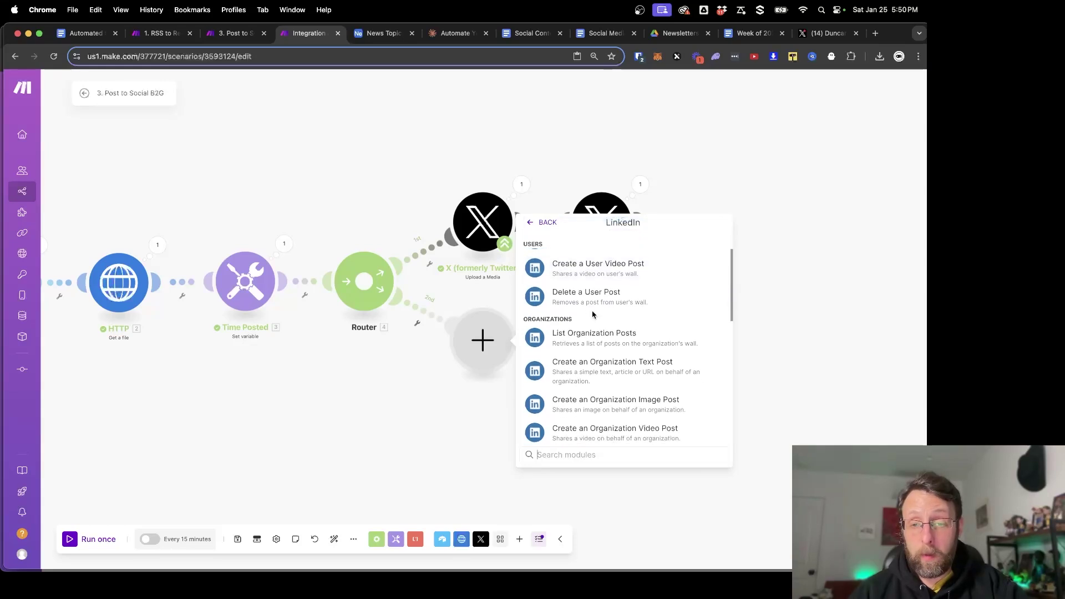
scroll(592, 315, "up", 2)
scroll(593, 315, "up", 1)
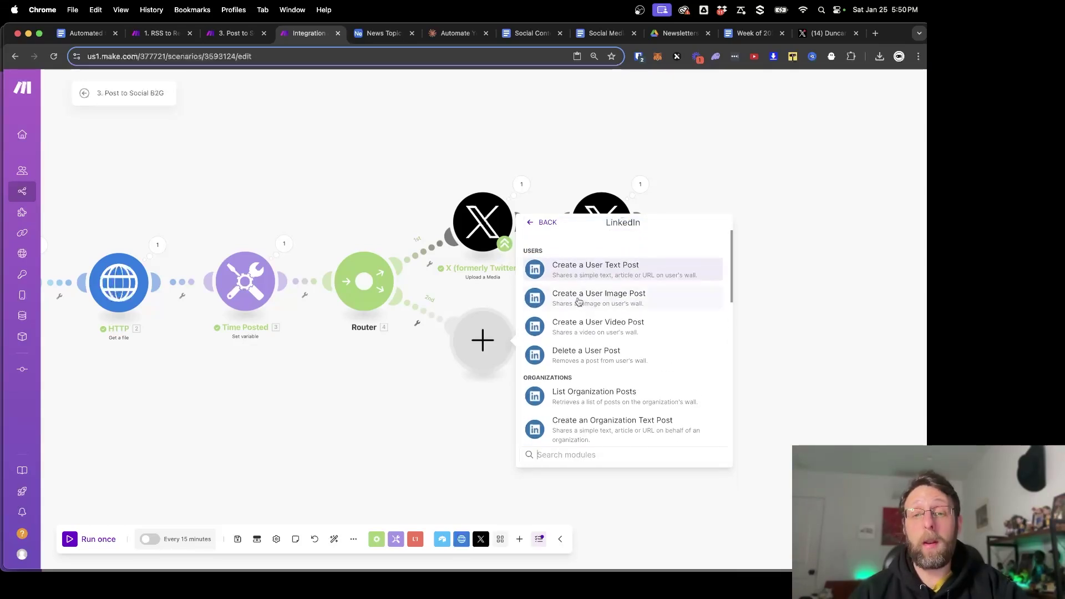
left_click(579, 300)
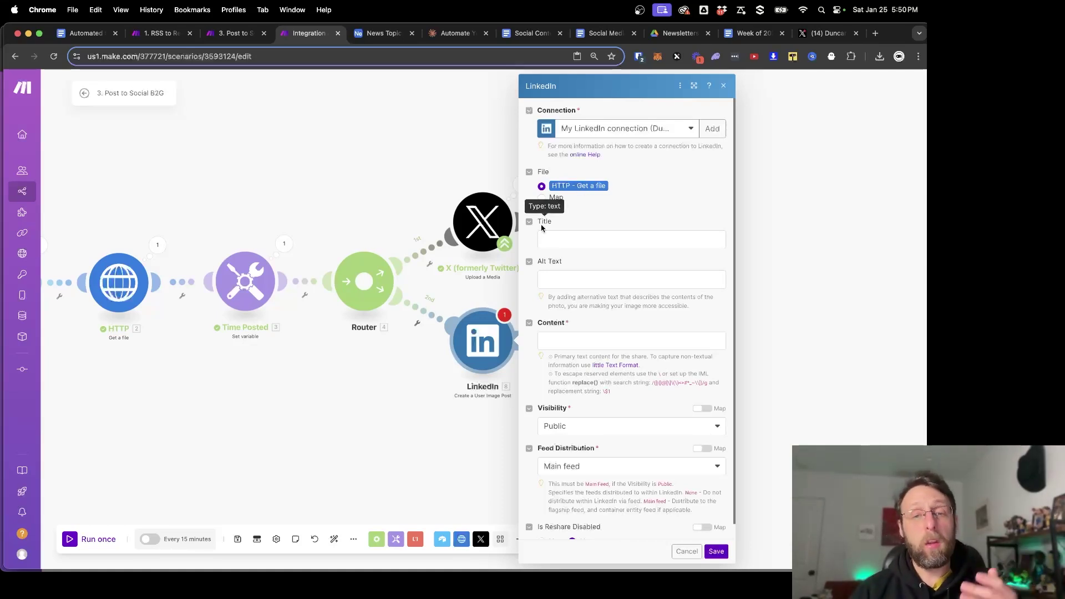
- Map the Airtable linkedinCopy field into the LinkedIn post Content
left_click(576, 336)
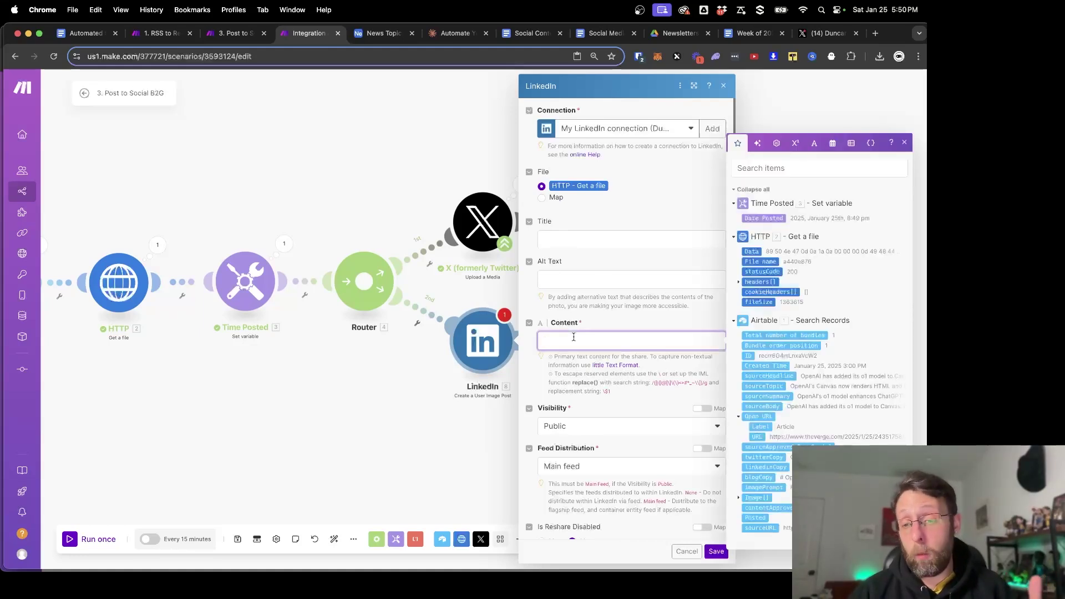
left_click(770, 467)
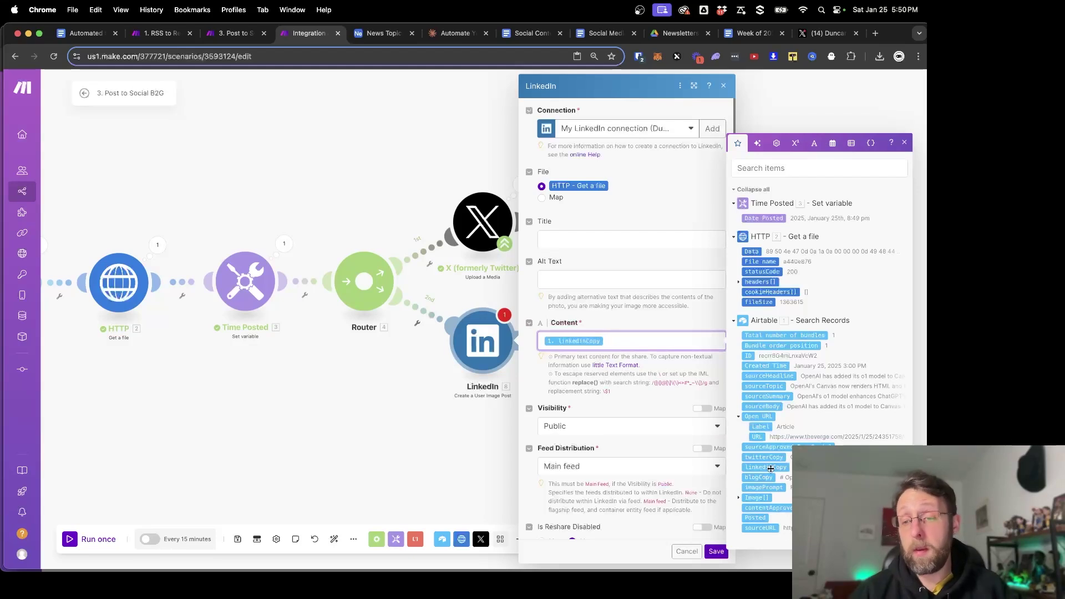
left_click(383, 32)
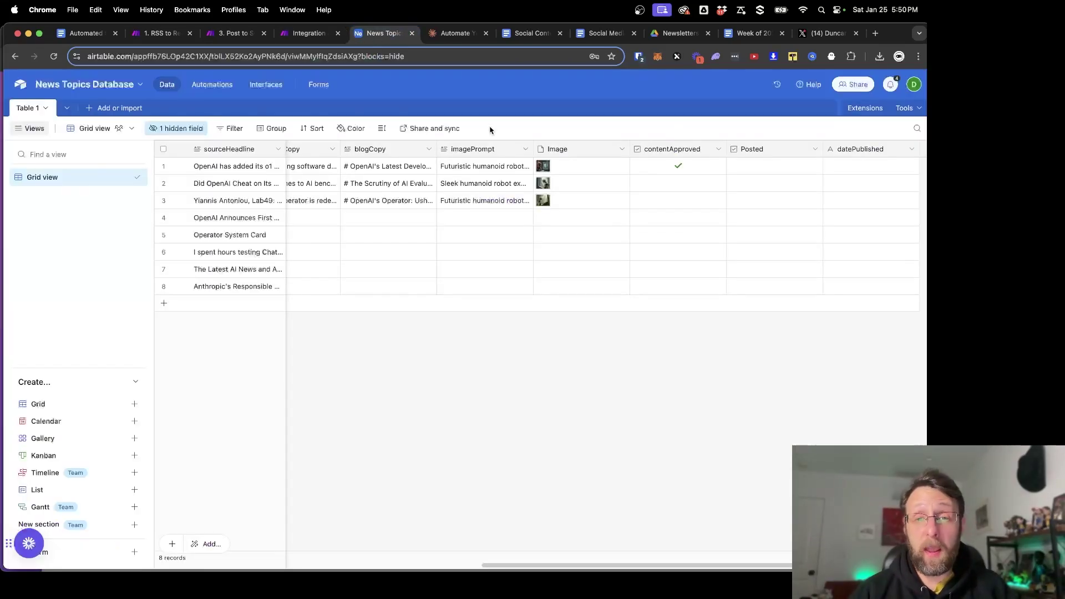
- Read row 1's expanded linkedinCopy text in Airtable, then go back to Make's LinkedIn settings
scroll(421, 166, "left", 4)
left_click(490, 169)
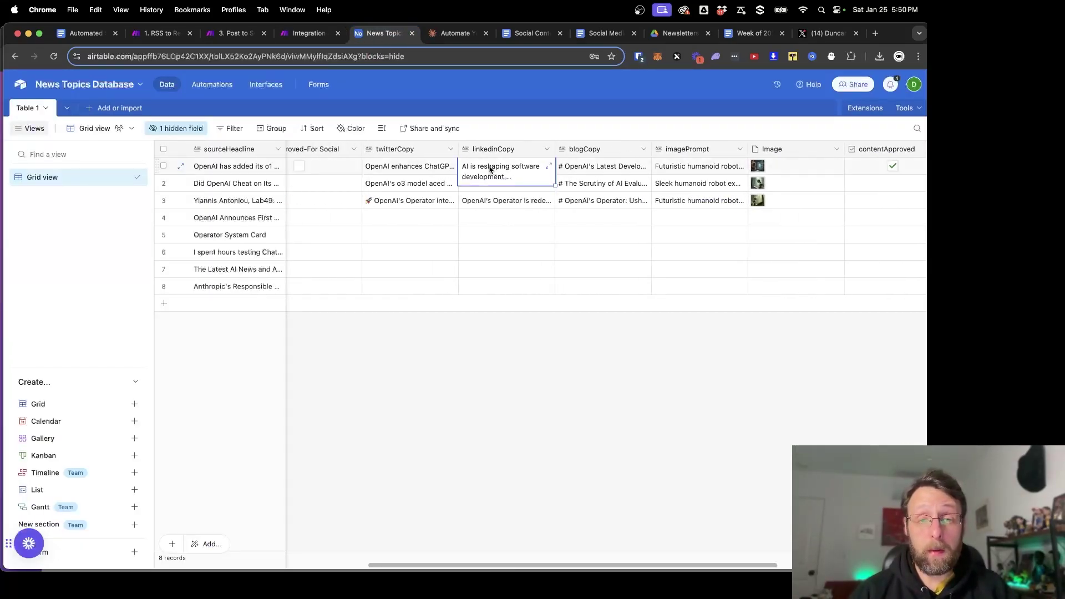
left_click(549, 168)
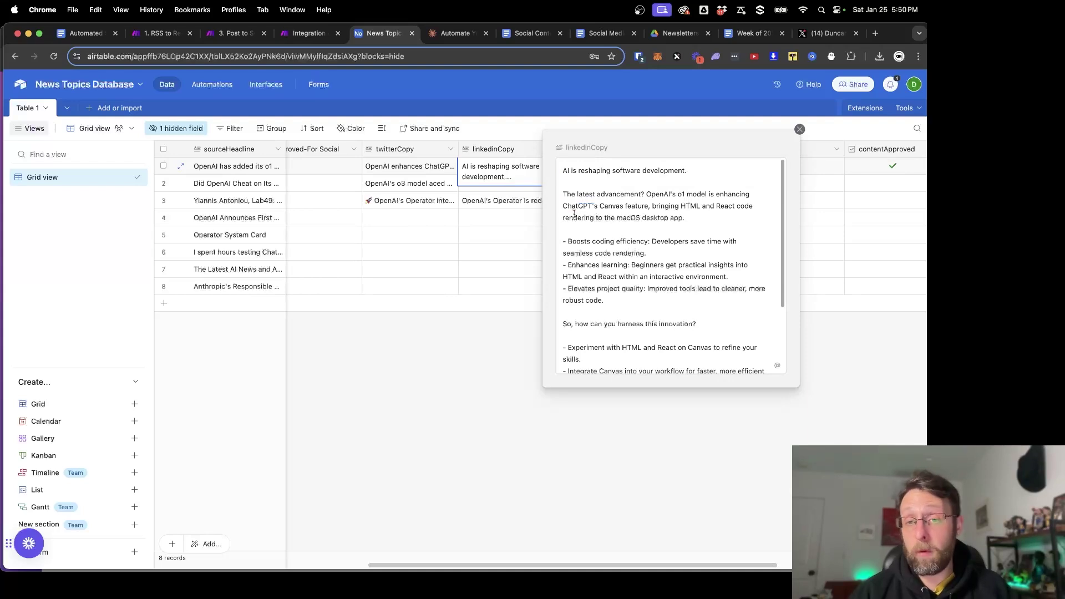
left_click(308, 33)
scroll(637, 388, "down", 1)
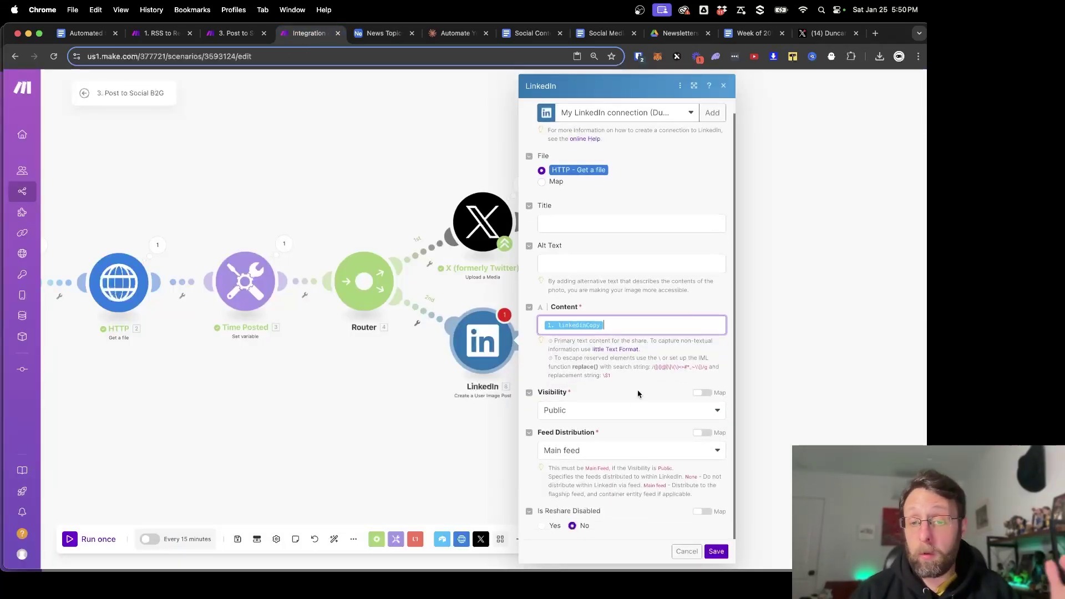
- Set LinkedIn Visibility to Public and Feed Distribution to Main feed, then save the module
left_click(629, 410)
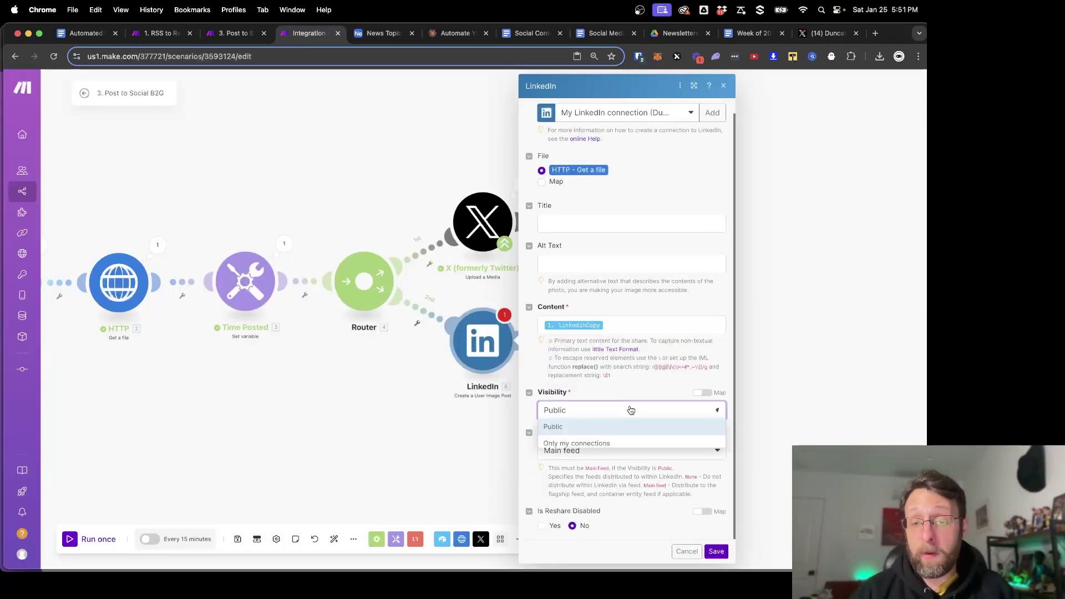
left_click(559, 422)
left_click(614, 450)
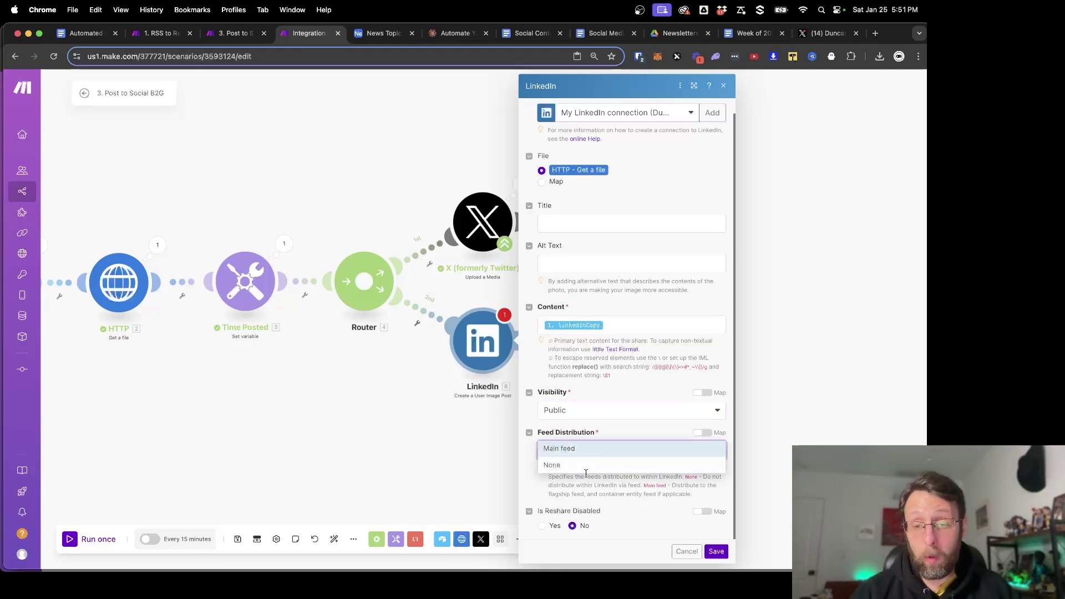
left_click(606, 449)
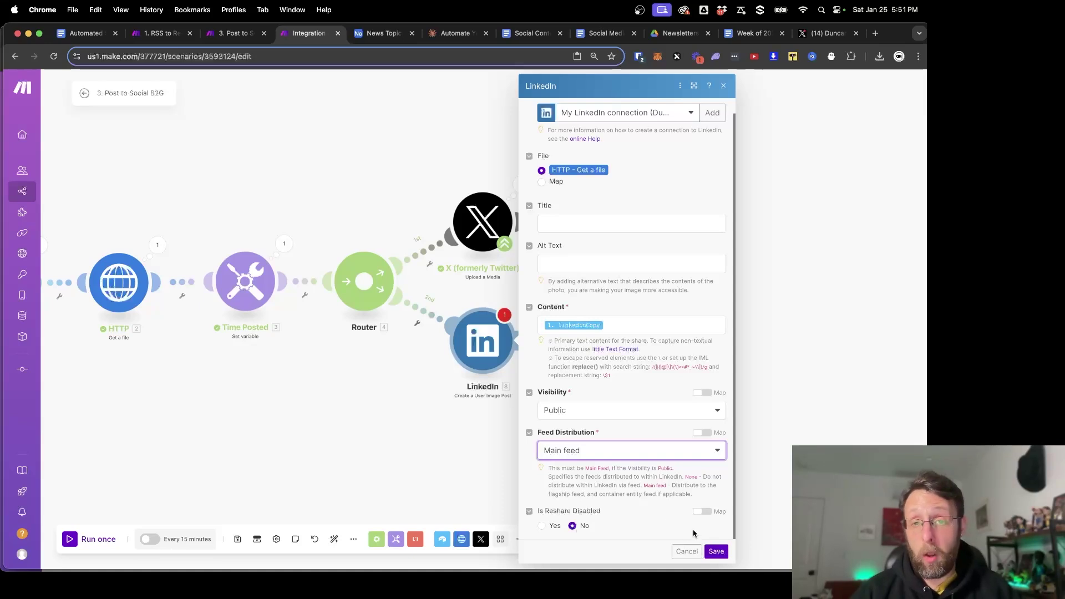
left_click(714, 551)
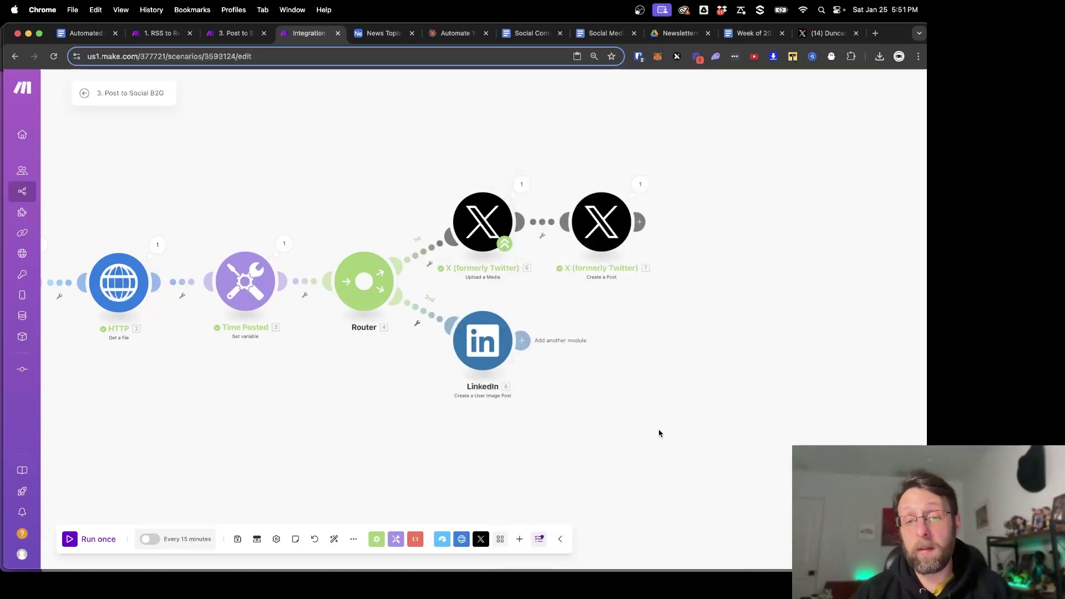
- Disable the route to X, run the scenario once, and switch to the LinkedIn profile
left_click(429, 264)
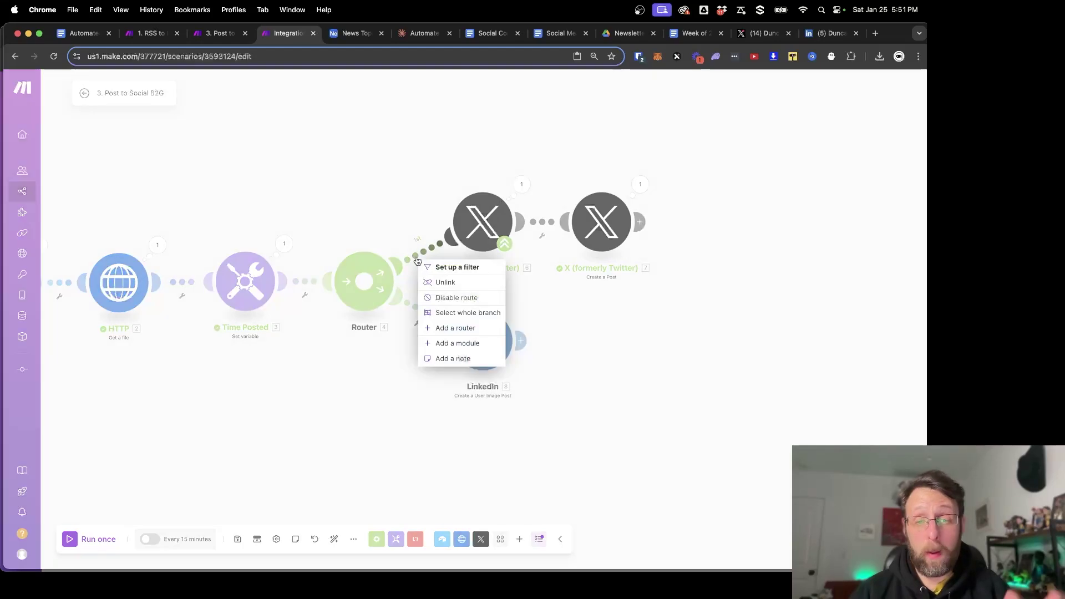
left_click(448, 300)
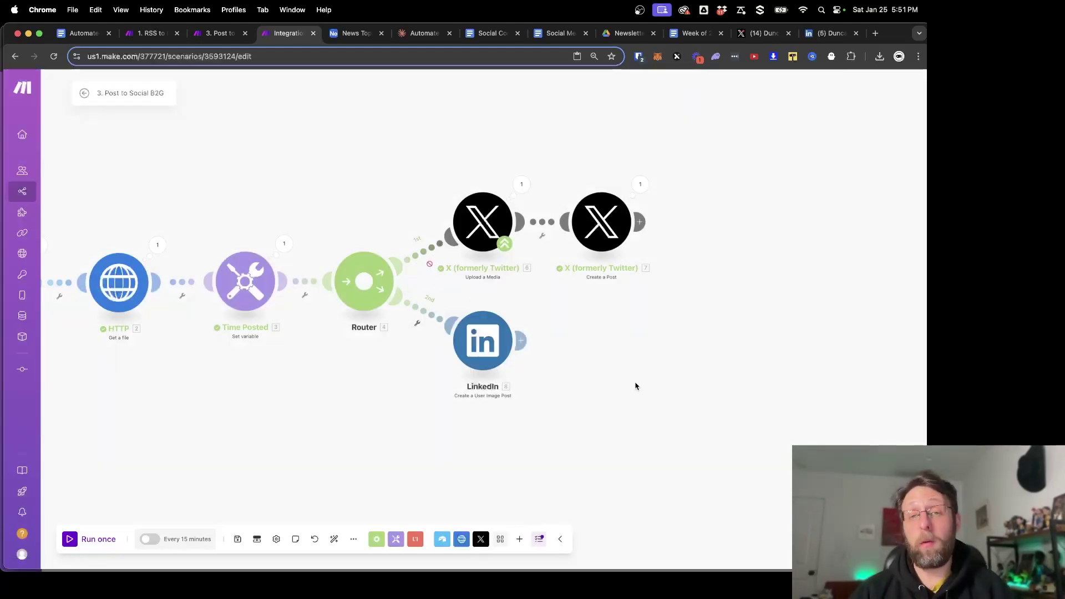
left_click(87, 537)
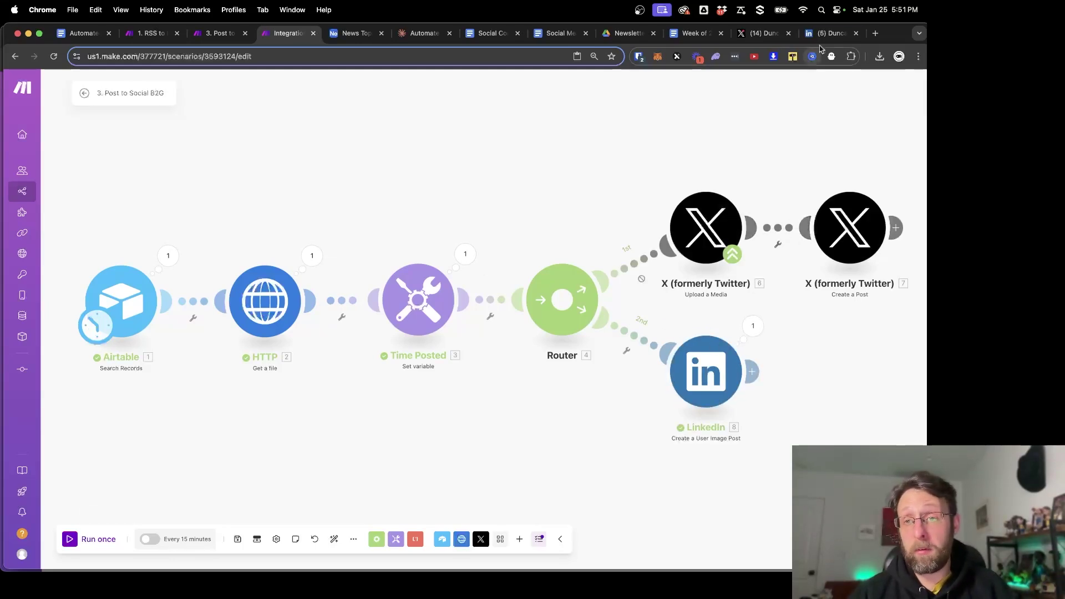
key("super+9")
- Reload LinkedIn and review the live OpenAI o1 Canvas post with its robot image, then return to Airtable
key("super+r")
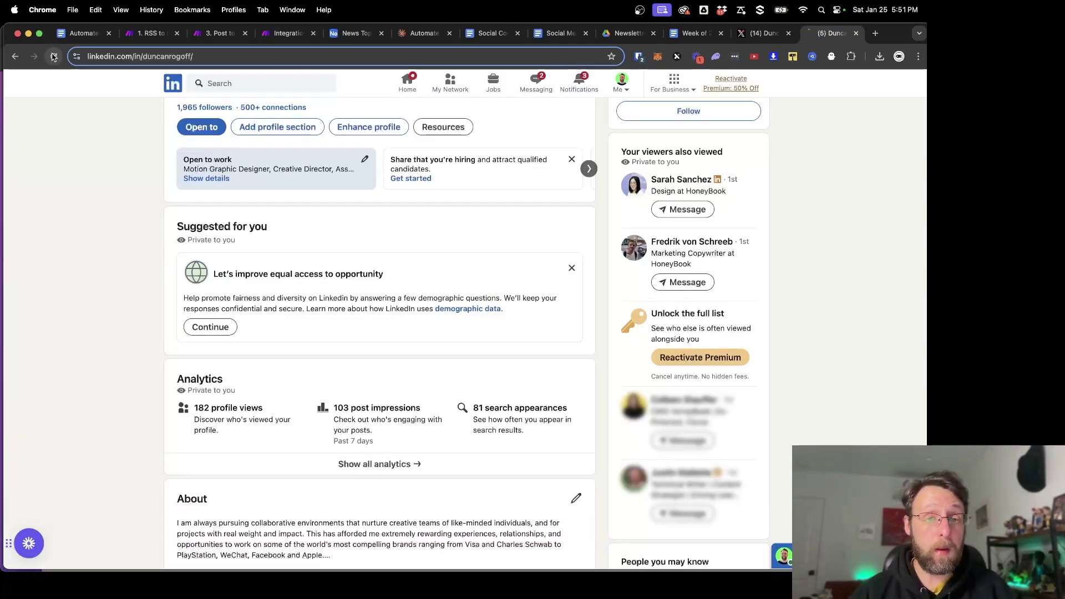
scroll(111, 300, "down", 10)
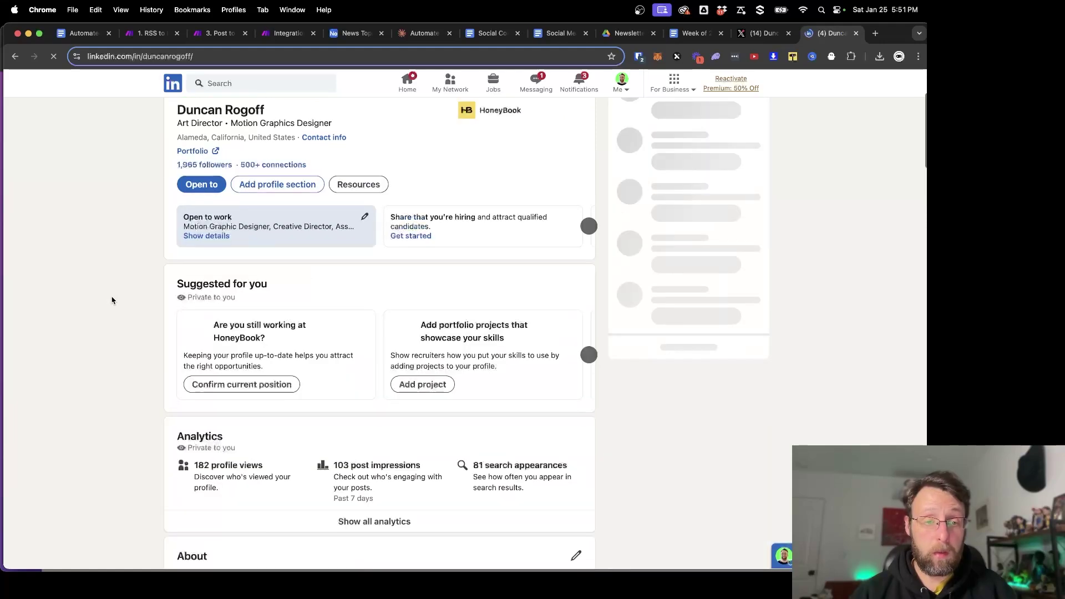
scroll(111, 300, "down", 3)
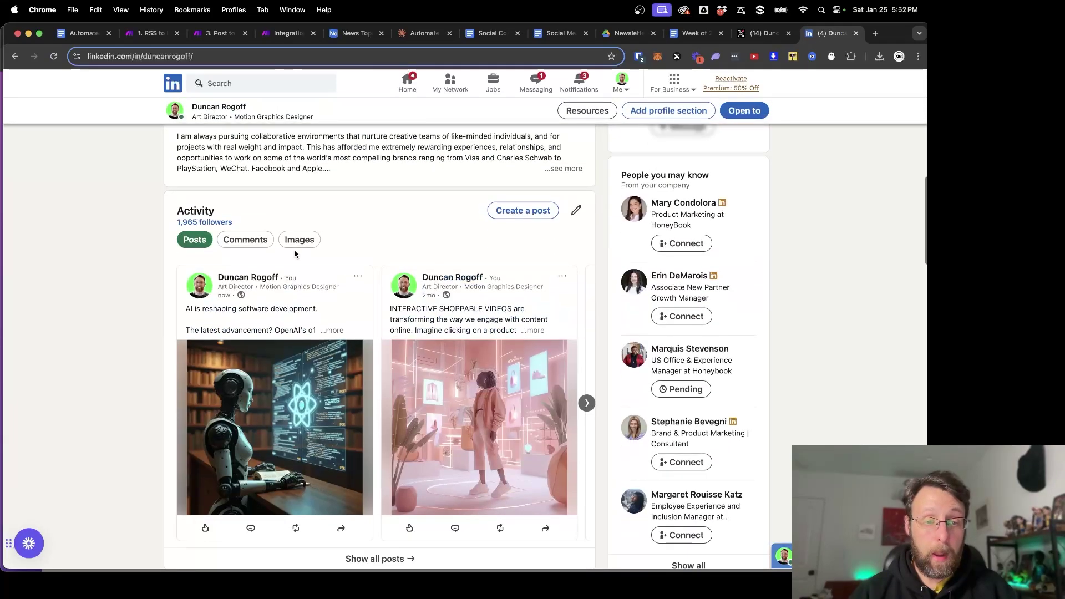
left_click(331, 331)
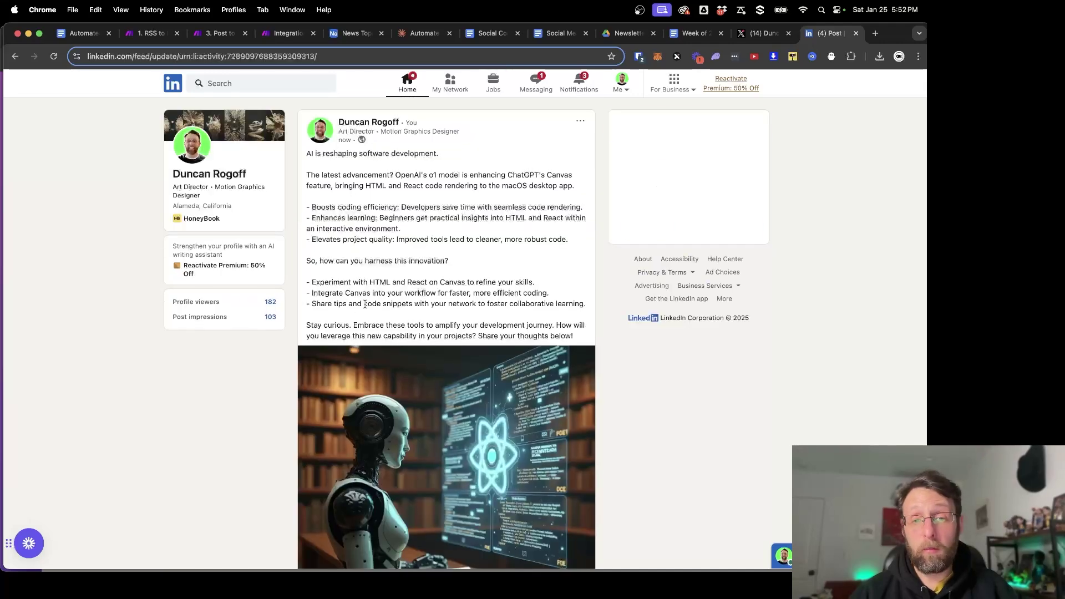
left_click_drag(314, 159, 419, 162)
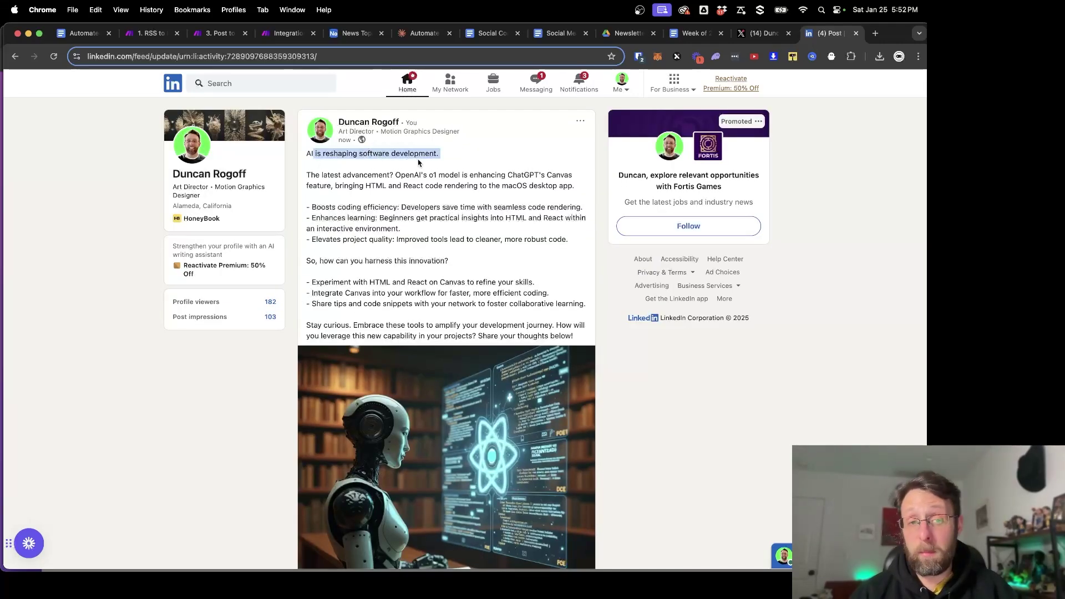
left_click_drag(335, 187, 431, 261)
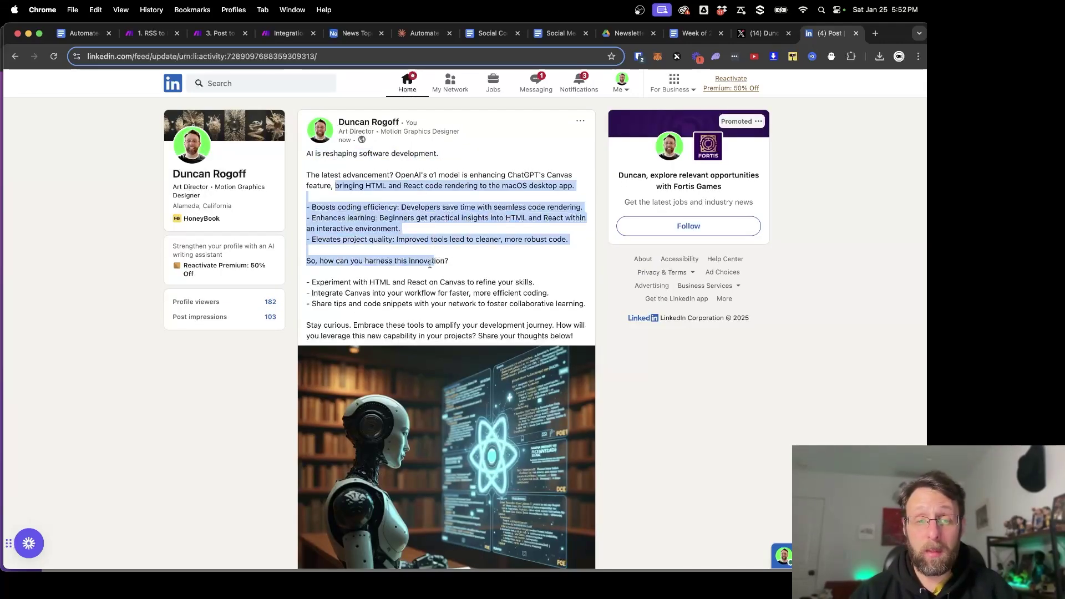
scroll(411, 305, "down", 3)
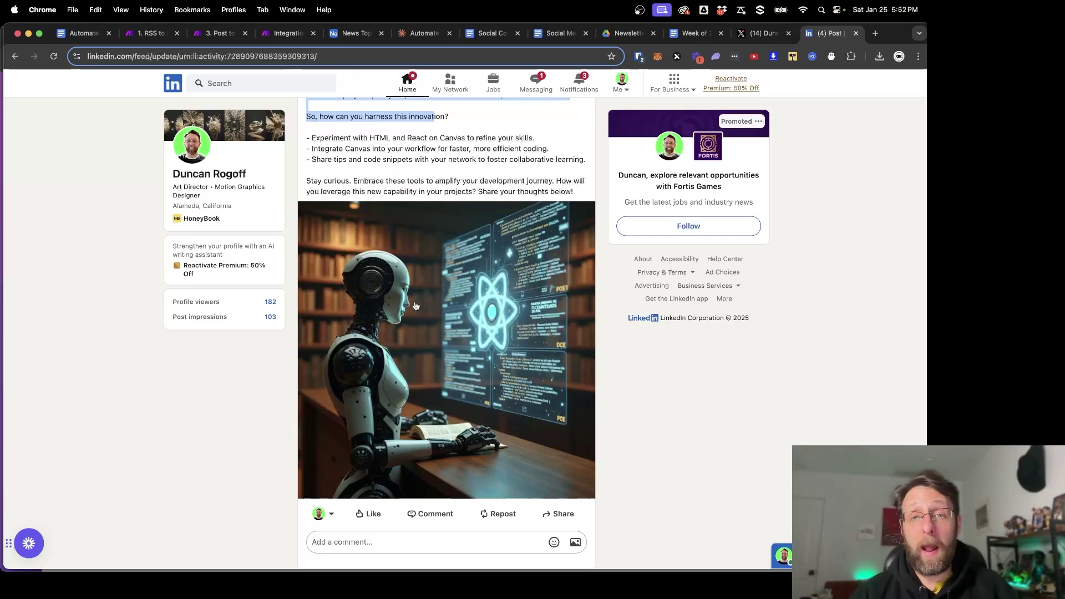
scroll(443, 297, "up", 3)
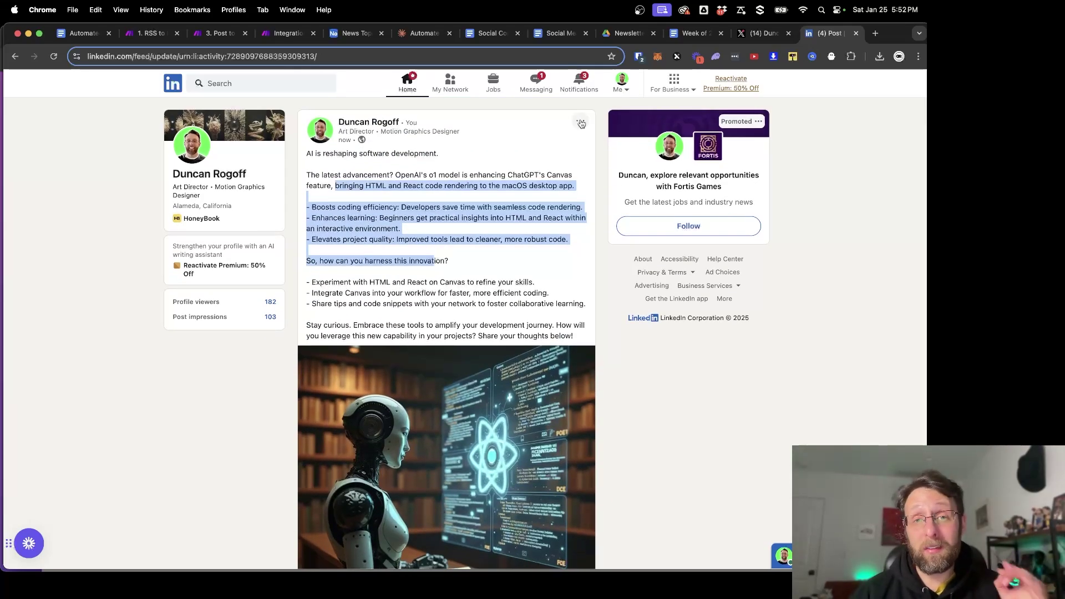
key("super+5")
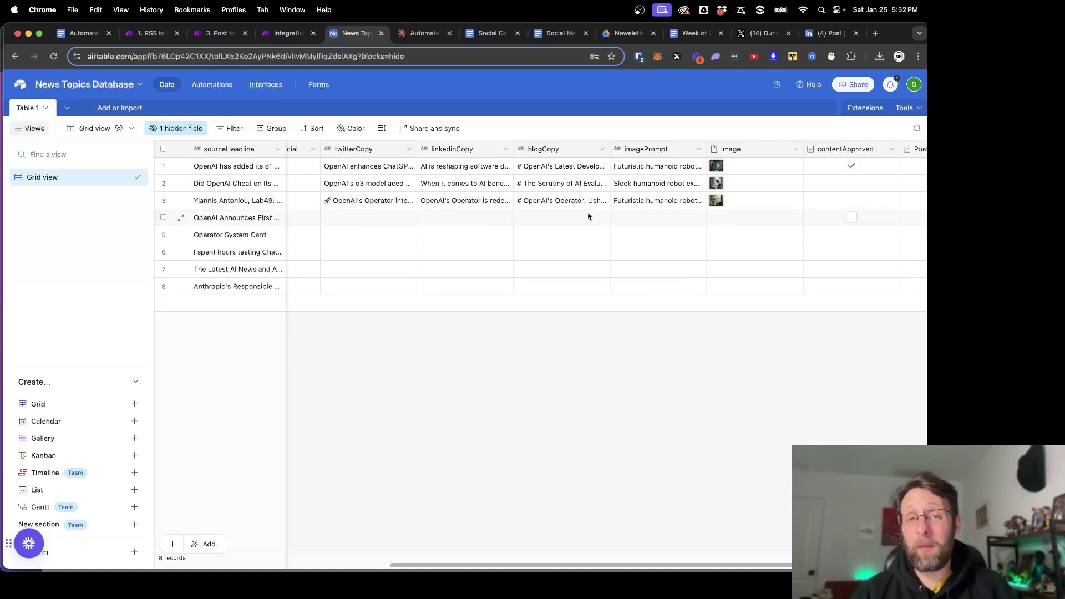
- Add a third router route ending in a Medium Create a Post module
left_click(274, 37)
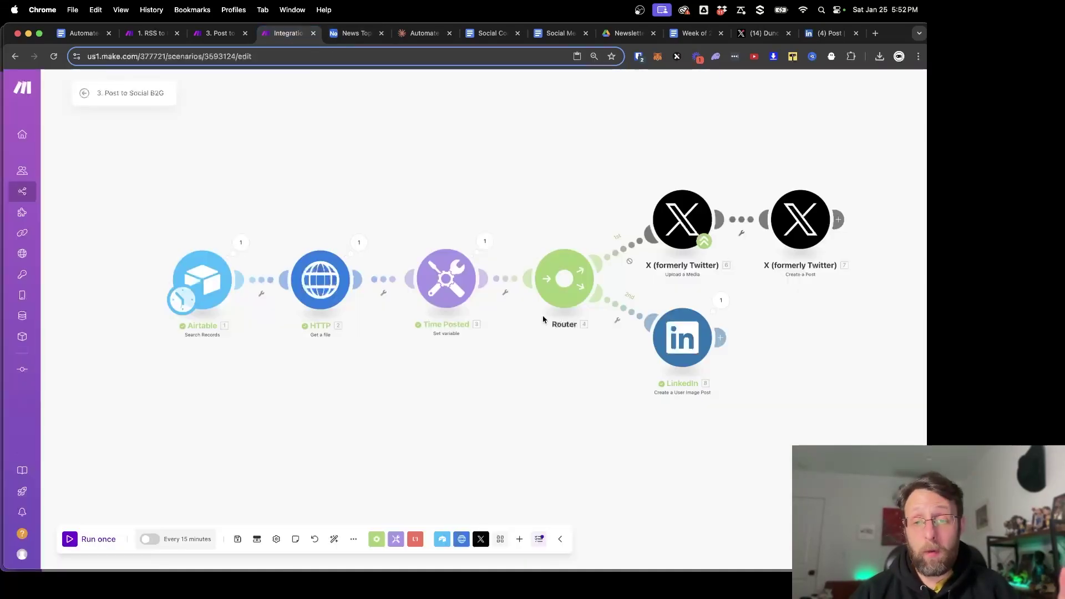
left_click(454, 215)
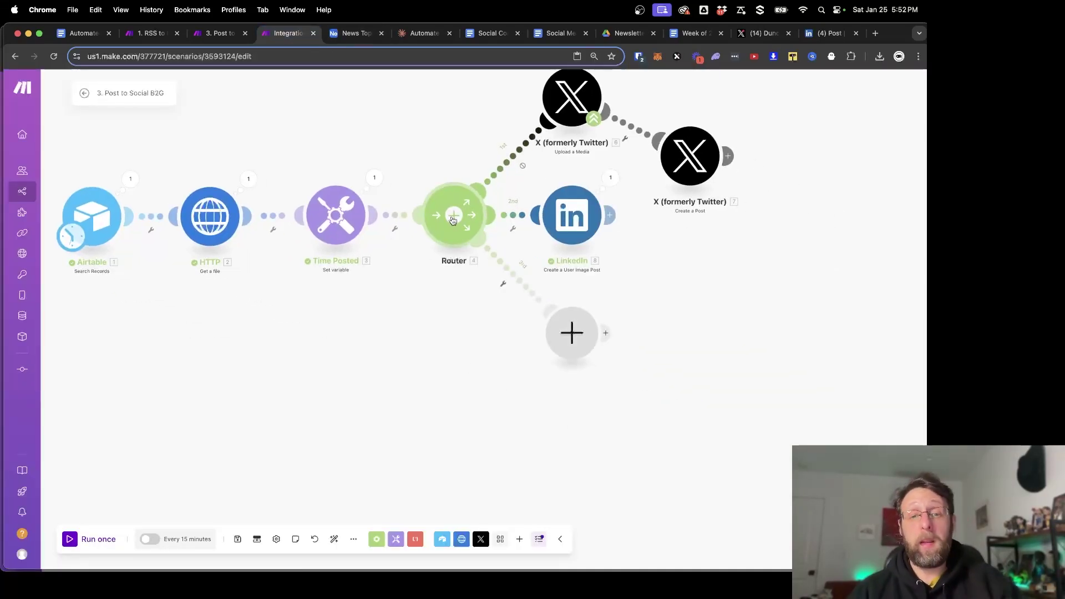
left_click(590, 354)
type("mediu")
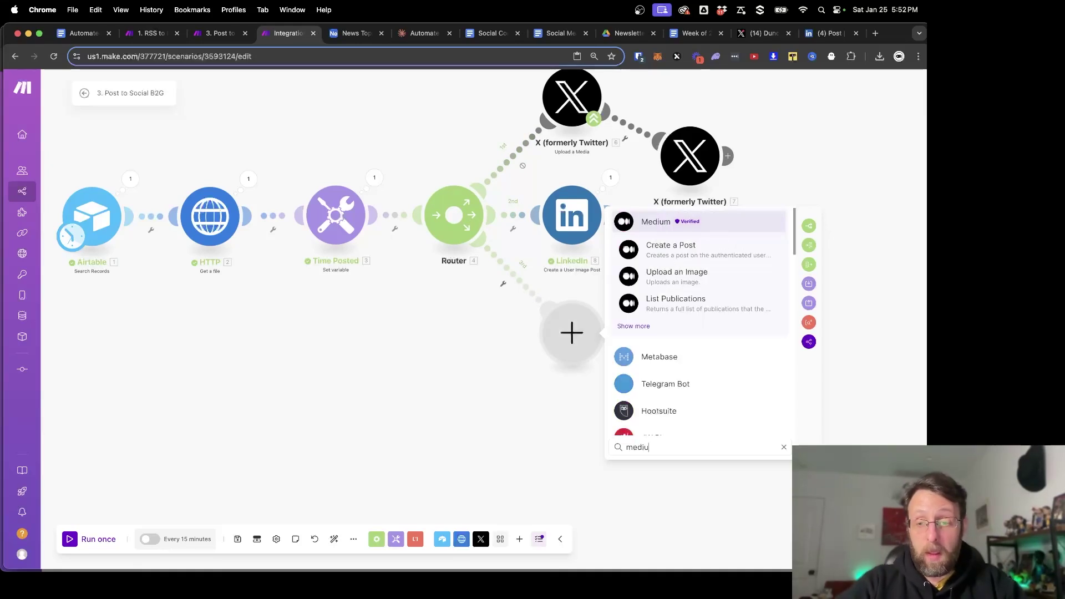
left_click(637, 257)
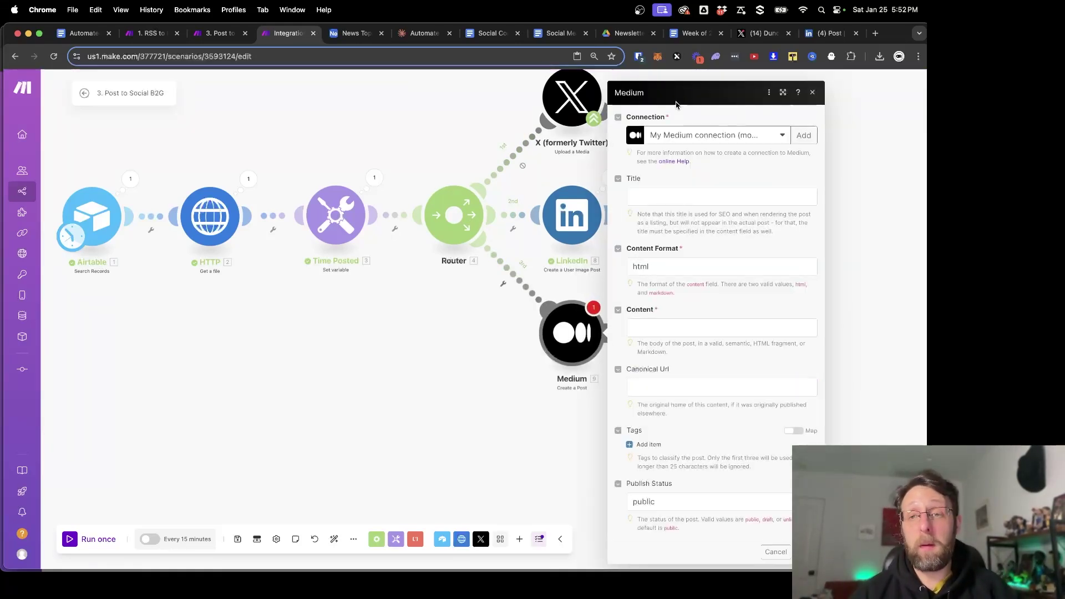
- Set the Medium Content Format to markdown and map blogCopy into Content
left_click(692, 265)
key("BackSpace")
key("BackSpace")
key("BackSpace")
key("BackSpace")
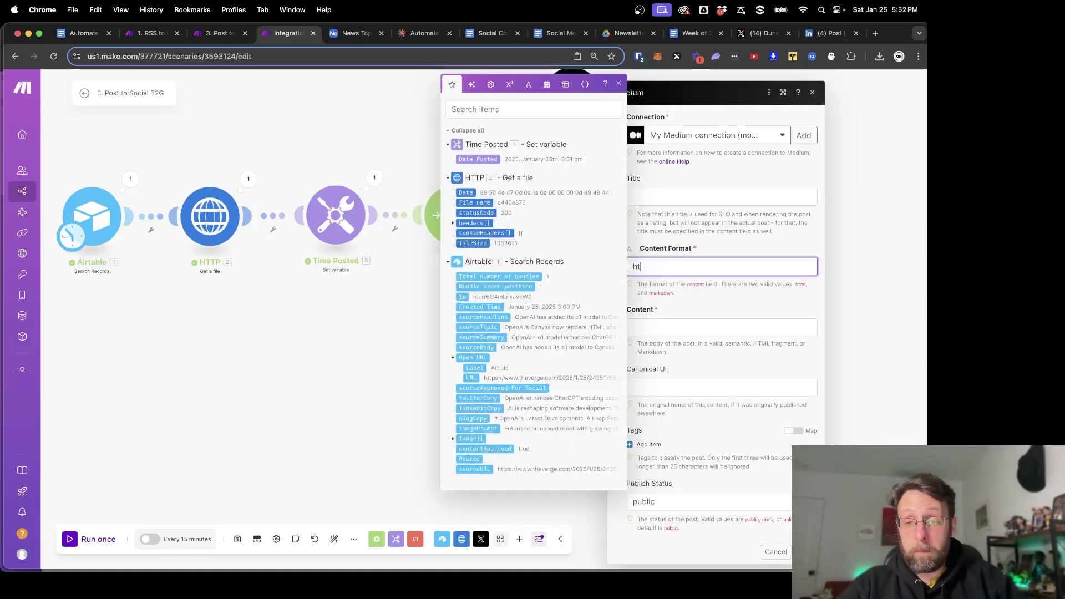
type("markdown")
left_click(721, 309)
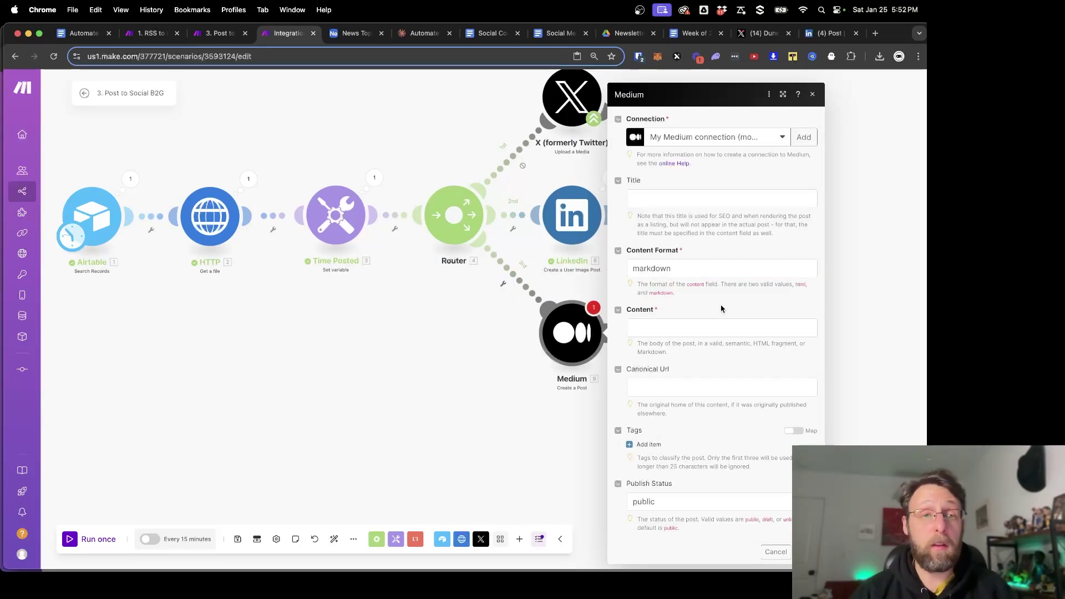
left_click(703, 327)
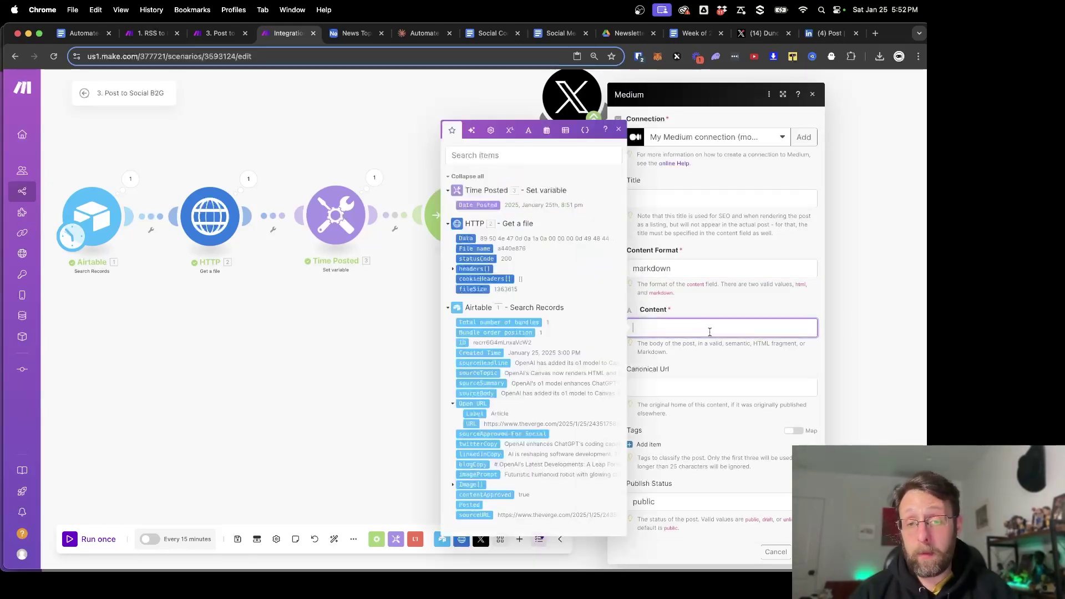
left_click(480, 465)
left_click(698, 364)
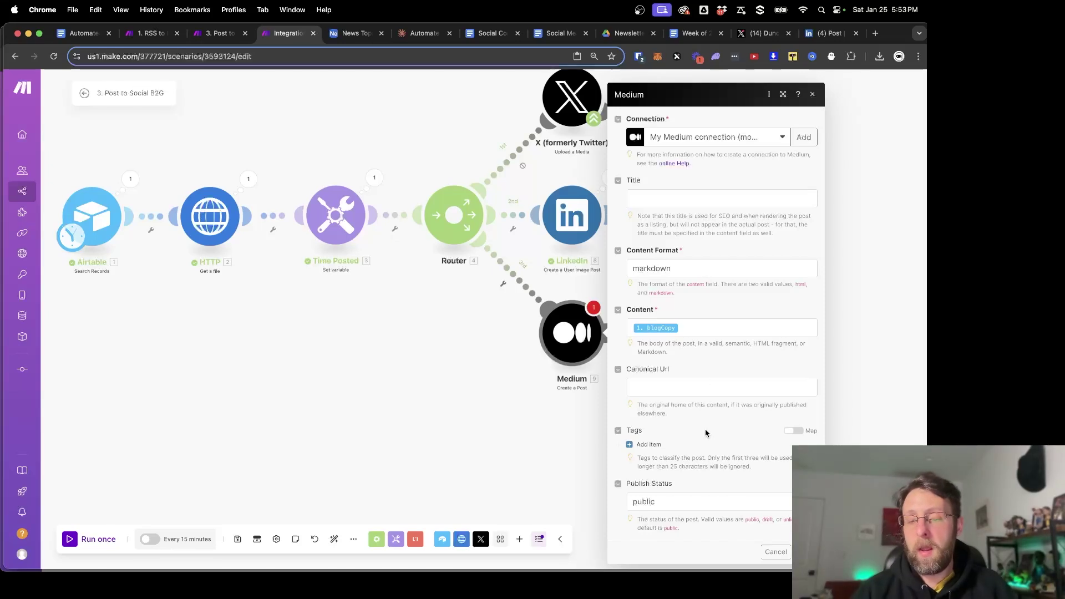
- Change the Medium Publish Status from public to draft and close the module
left_click(690, 499)
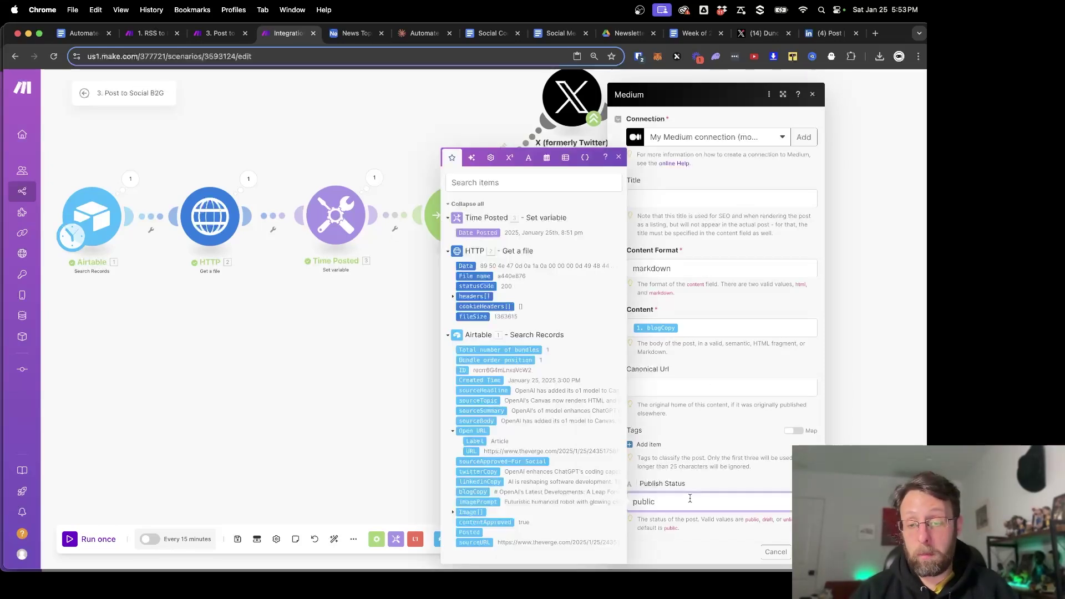
left_click(745, 522)
left_click_drag(770, 519, 790, 520)
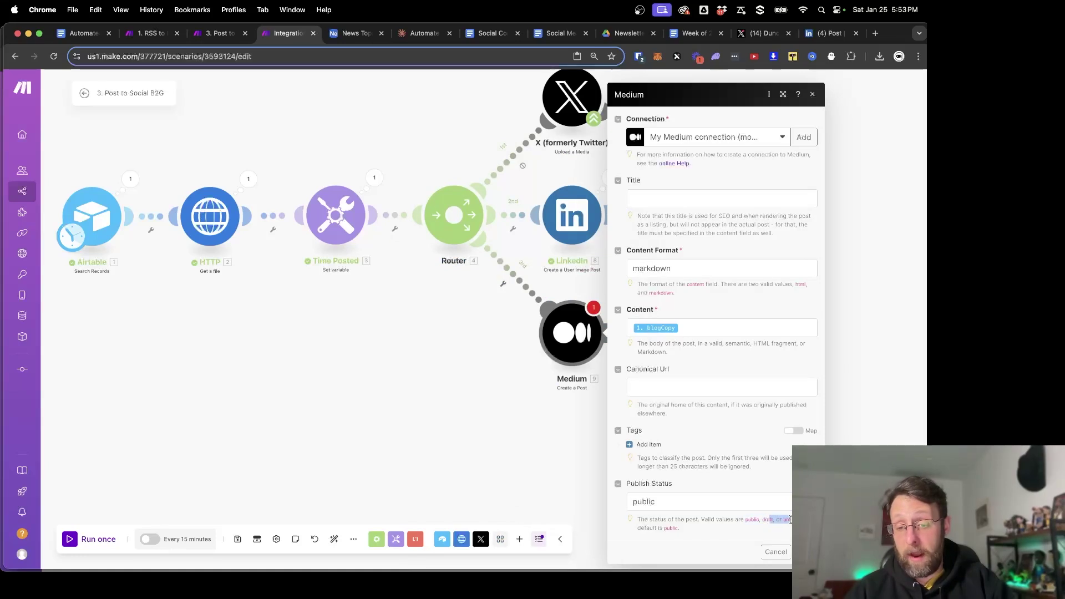
double_click(653, 497)
type("draft")
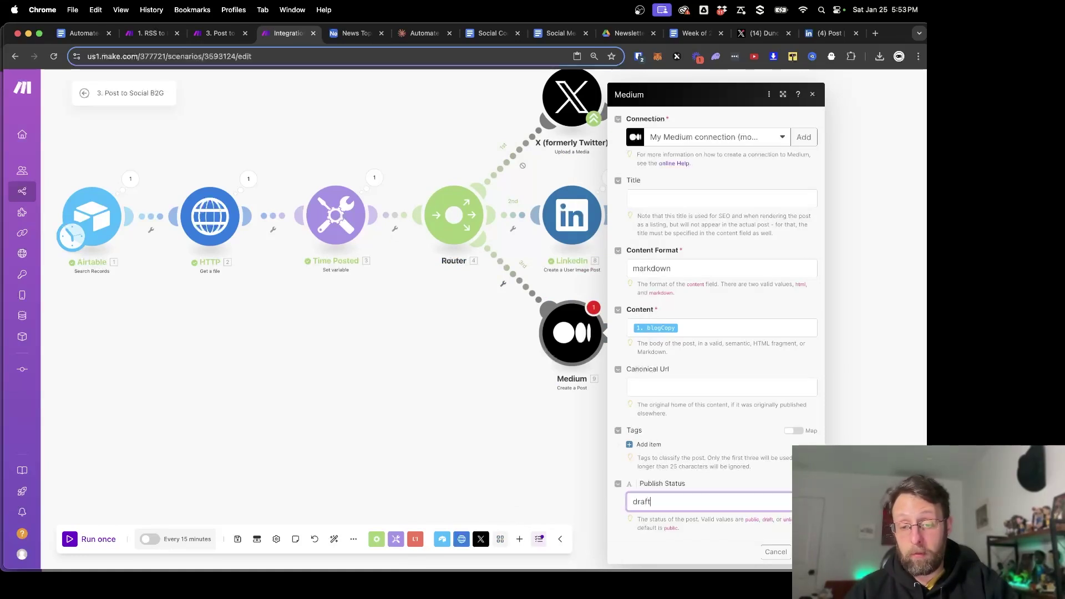
left_click(708, 539)
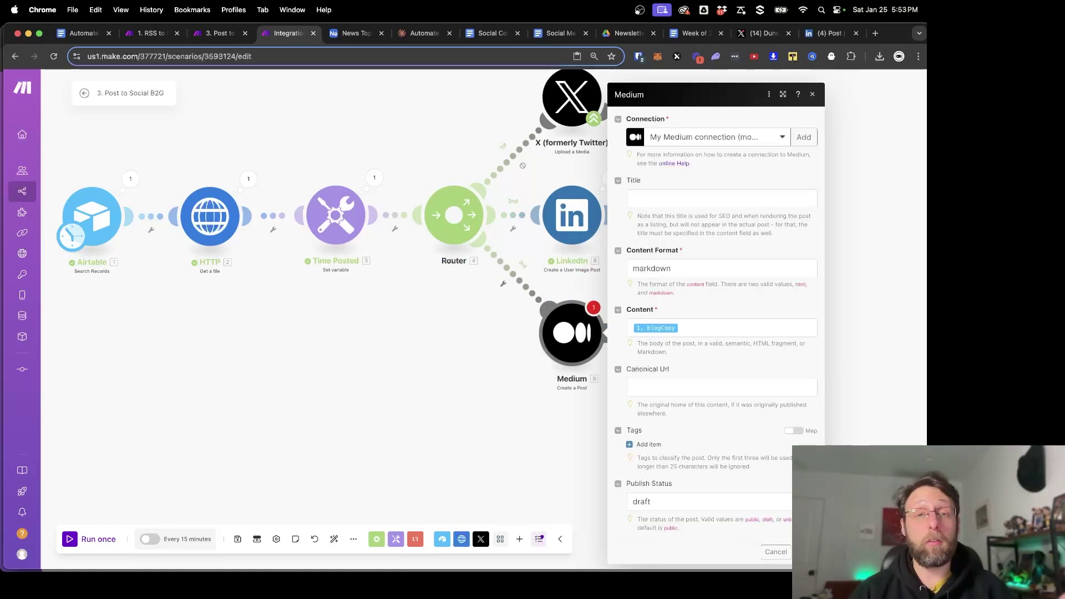
left_click(806, 552)
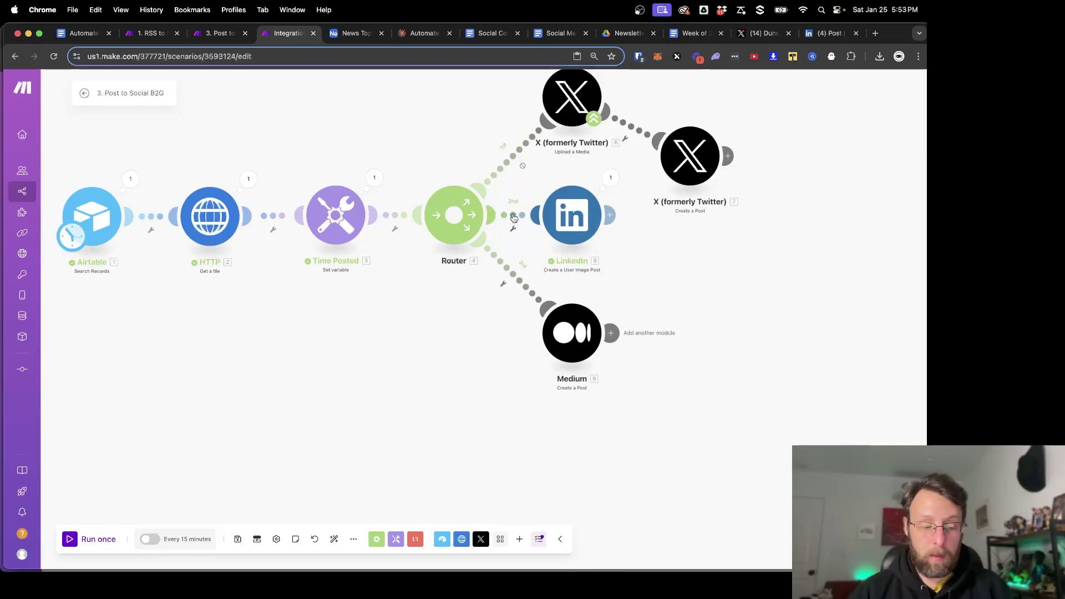
- Disable the Router-to-LinkedIn route and save the scenario
left_click(513, 218)
left_click(553, 254)
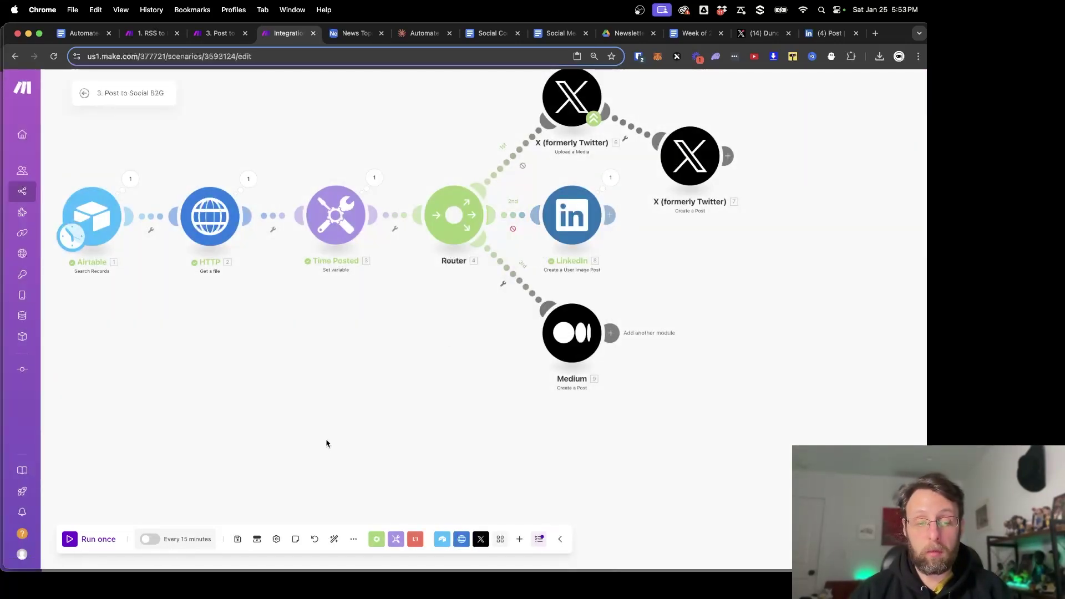
left_click(238, 539)
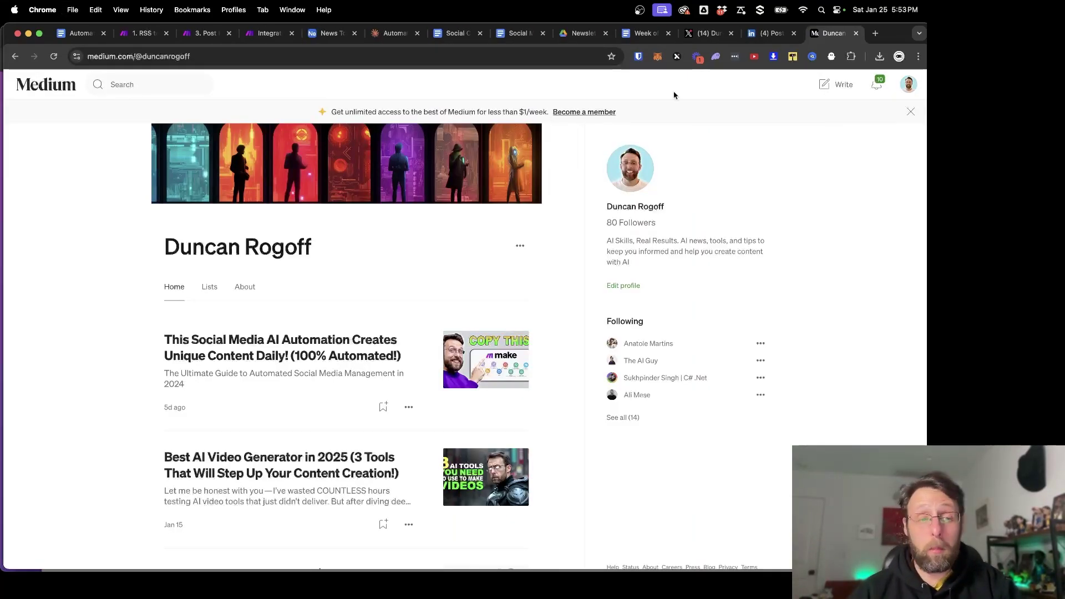
- Open the draft 'OpenAI's Latest Developments: A Leap Forward in AI-Assisted Coding' from Stories and read through it
left_click(907, 84)
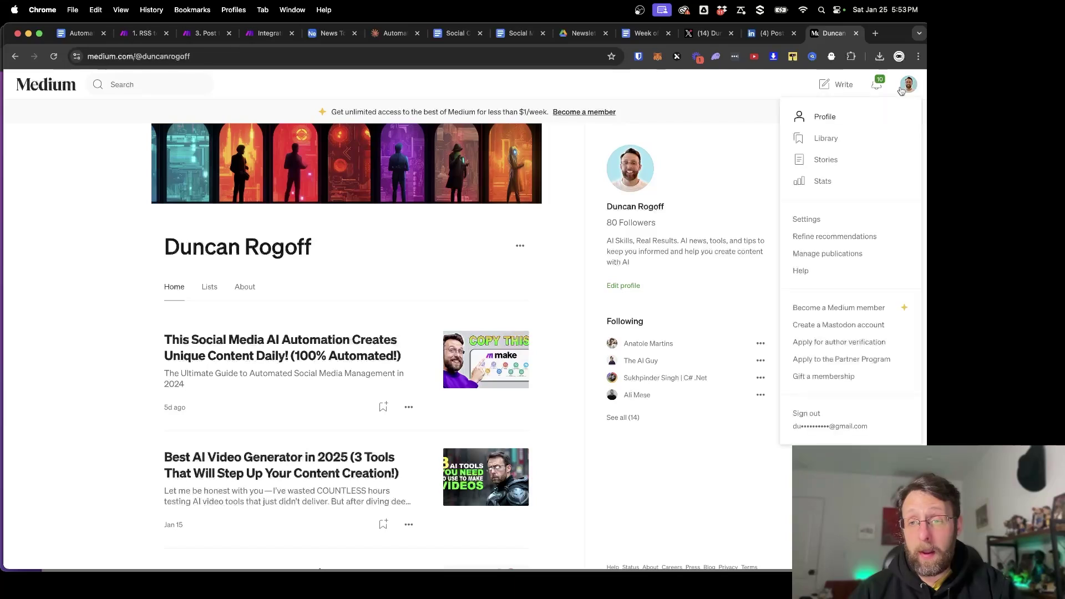
left_click(820, 162)
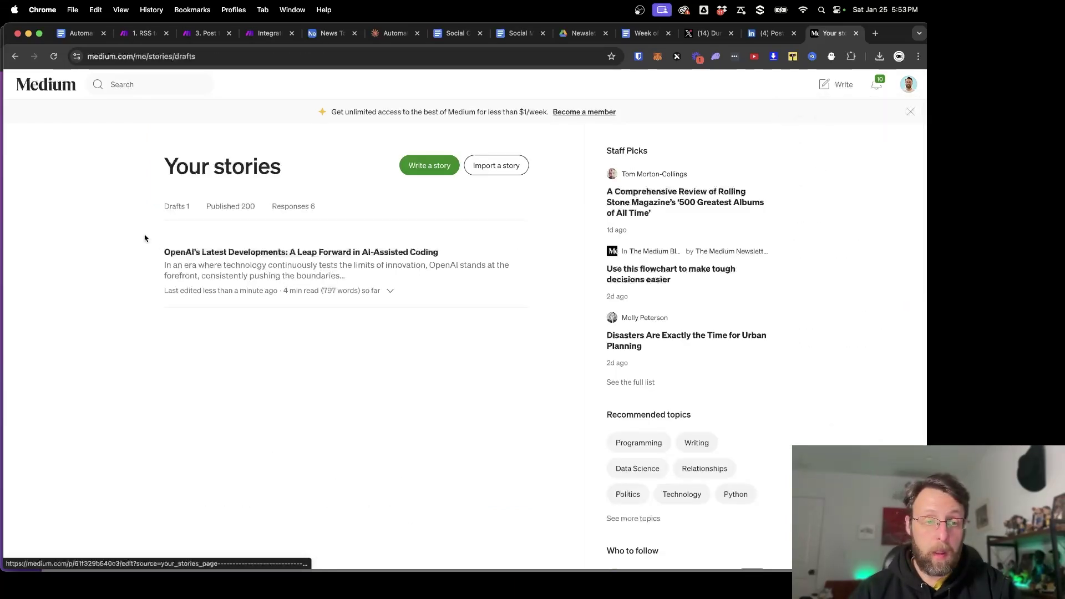
left_click(266, 268)
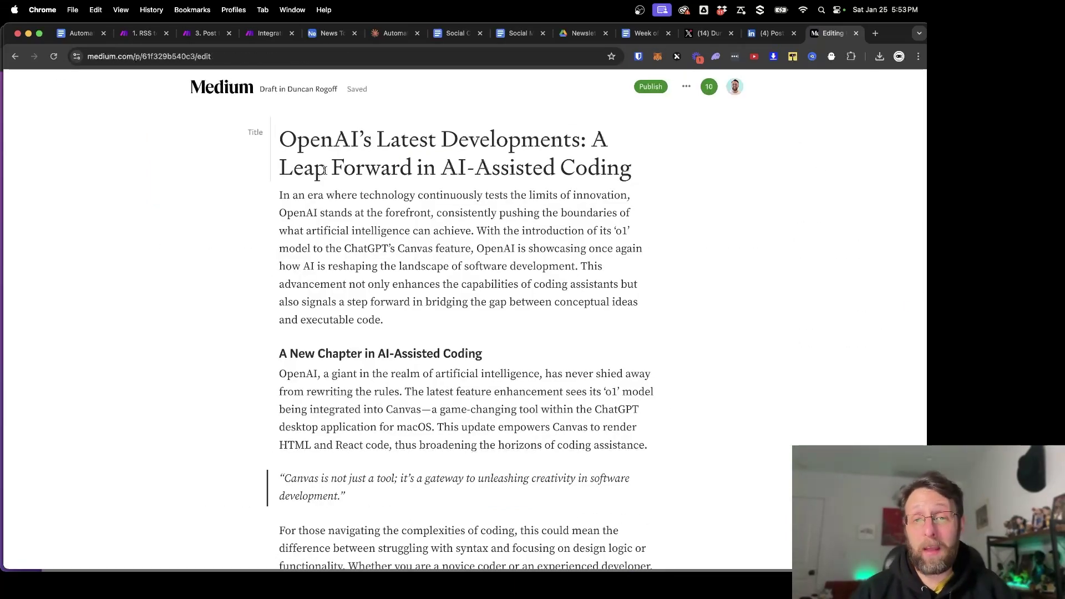
scroll(446, 198, "down", 12)
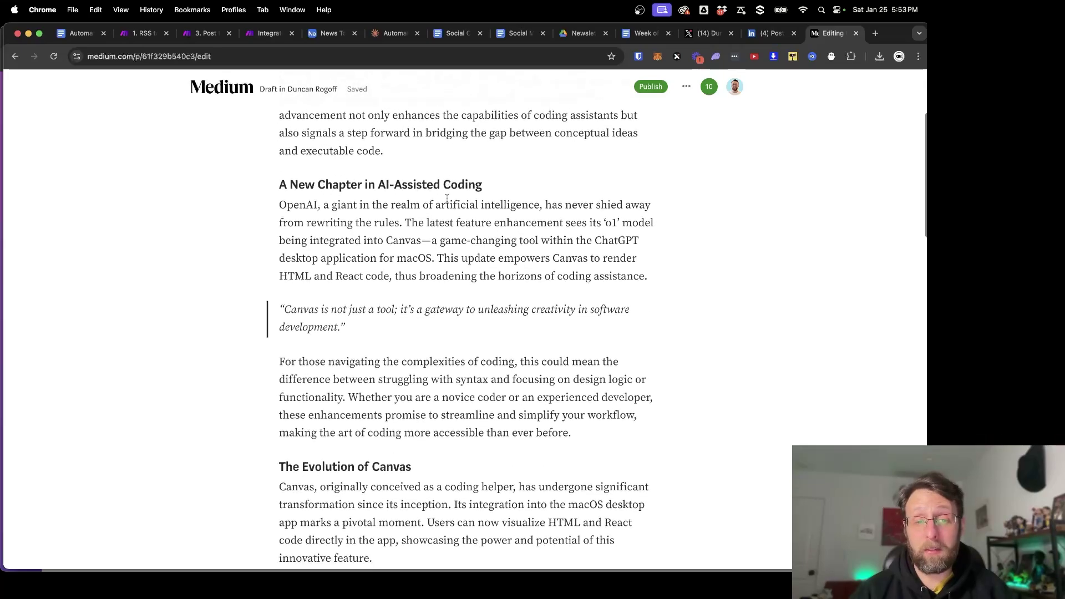
scroll(447, 198, "down", 12)
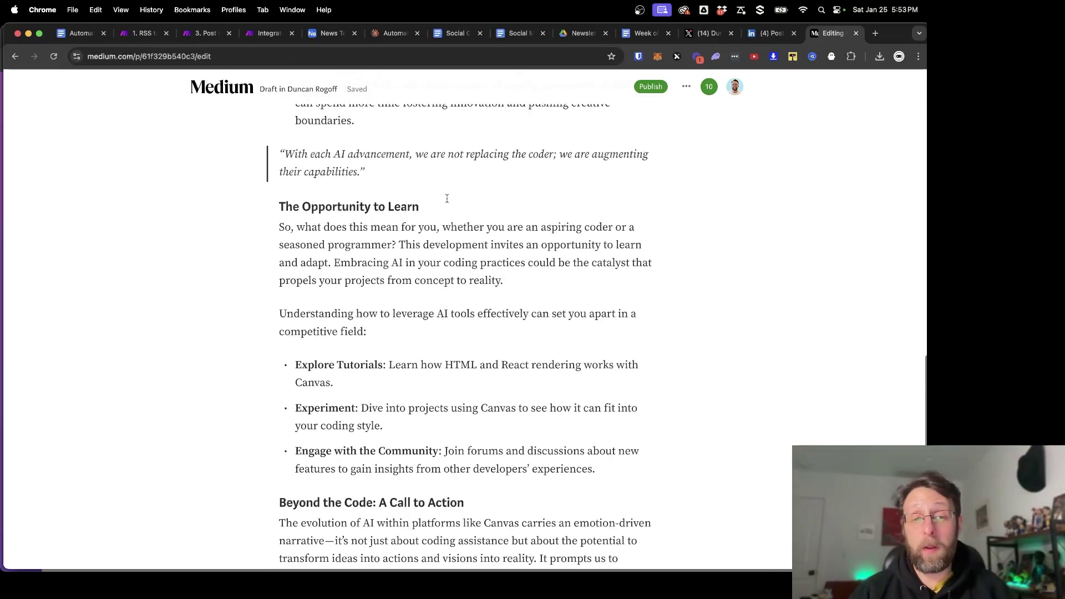
scroll(447, 198, "down", 1)
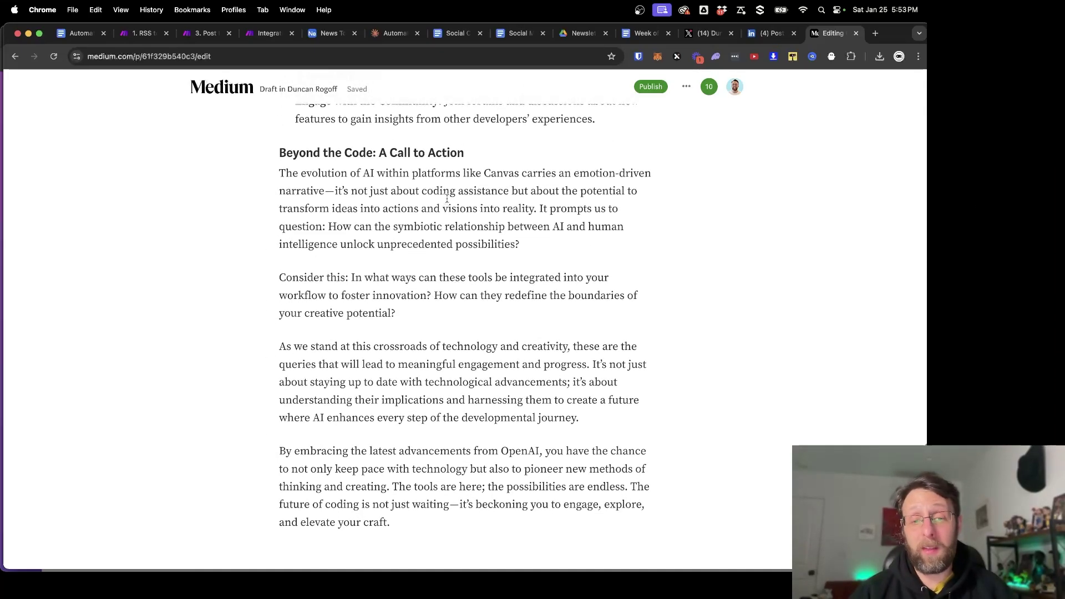
scroll(446, 198, "up", 20)
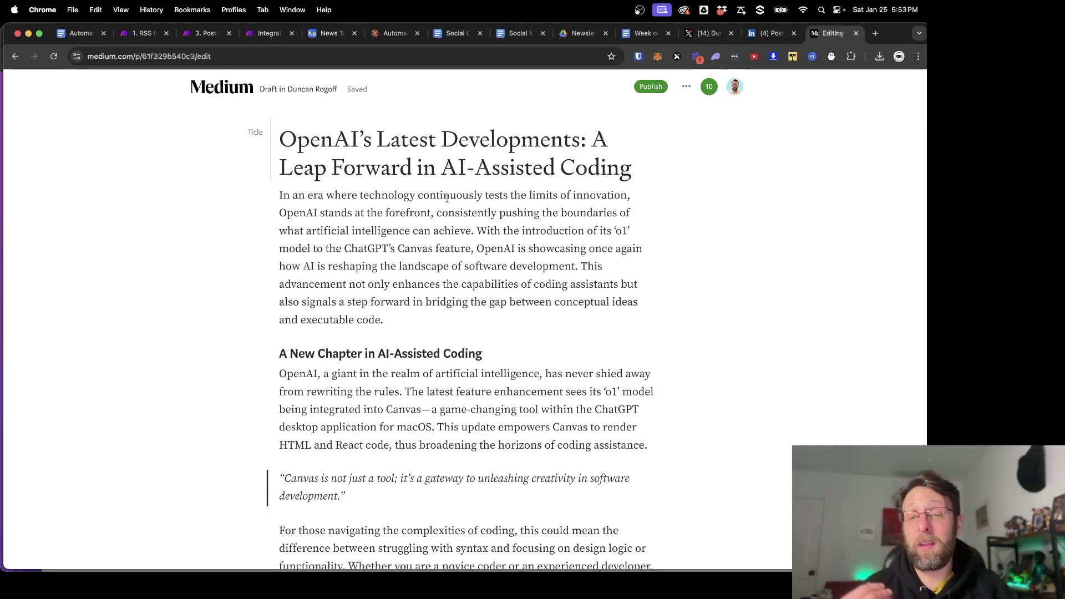
scroll(361, 355, "down", 3)
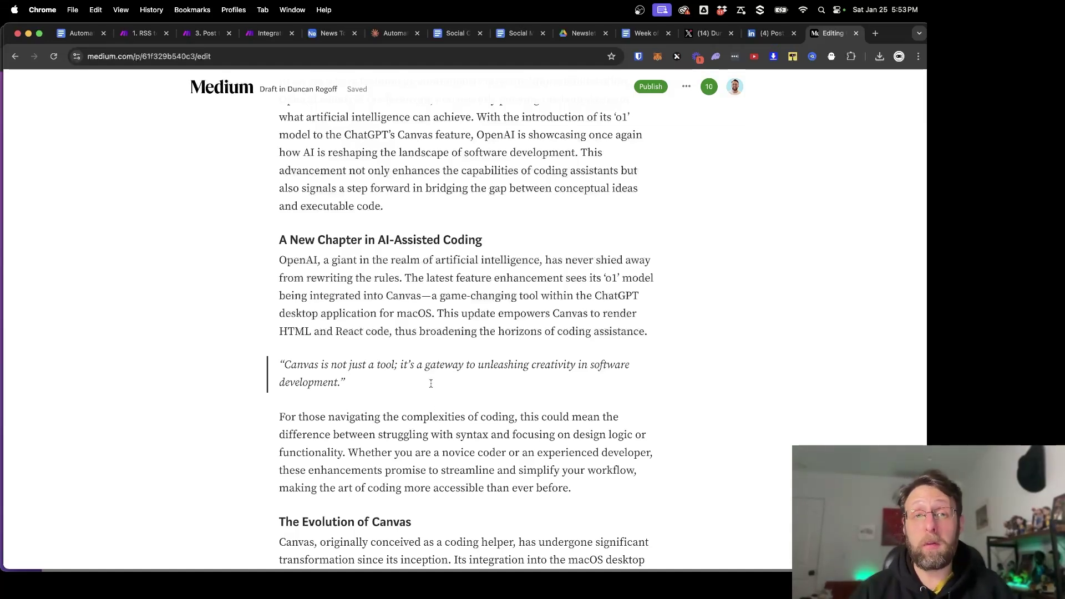
key("super+4")
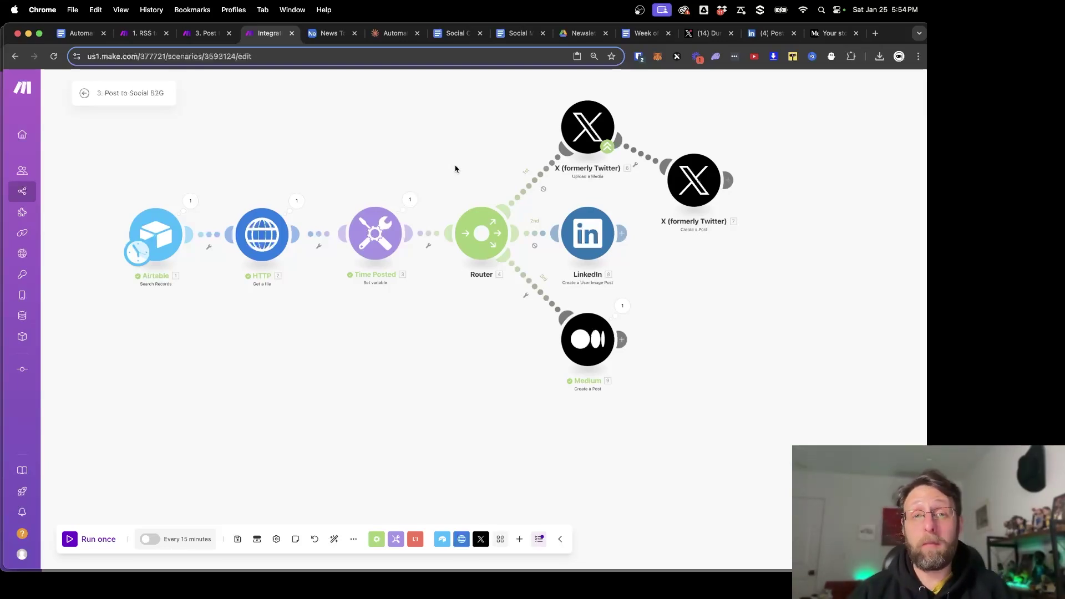
- Add a fourth router route ending in an Airtable Update a Record module
left_click(480, 239)
left_click(579, 393)
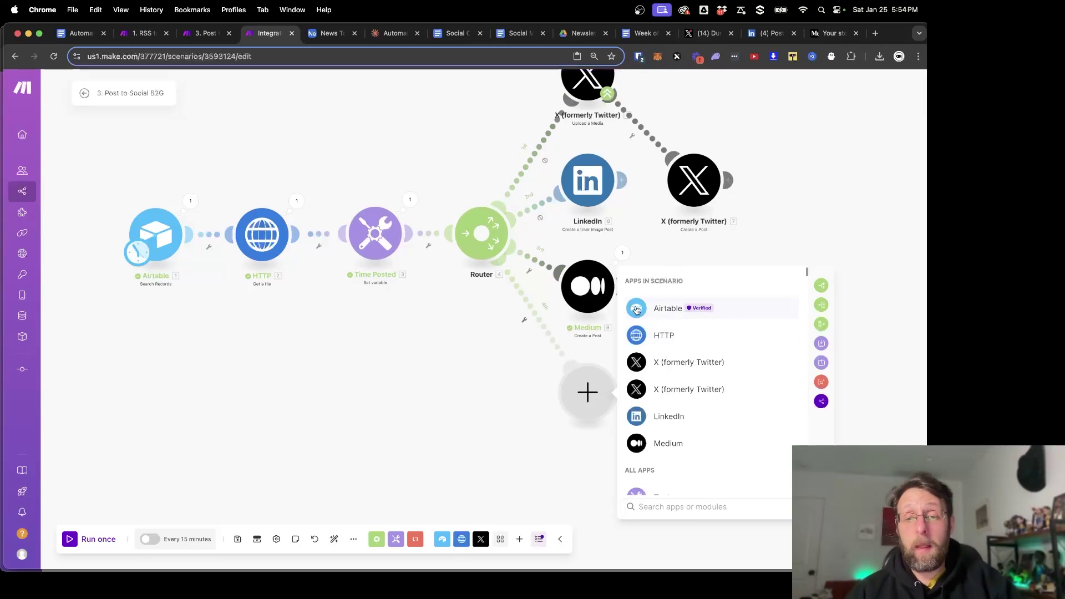
type("airtab")
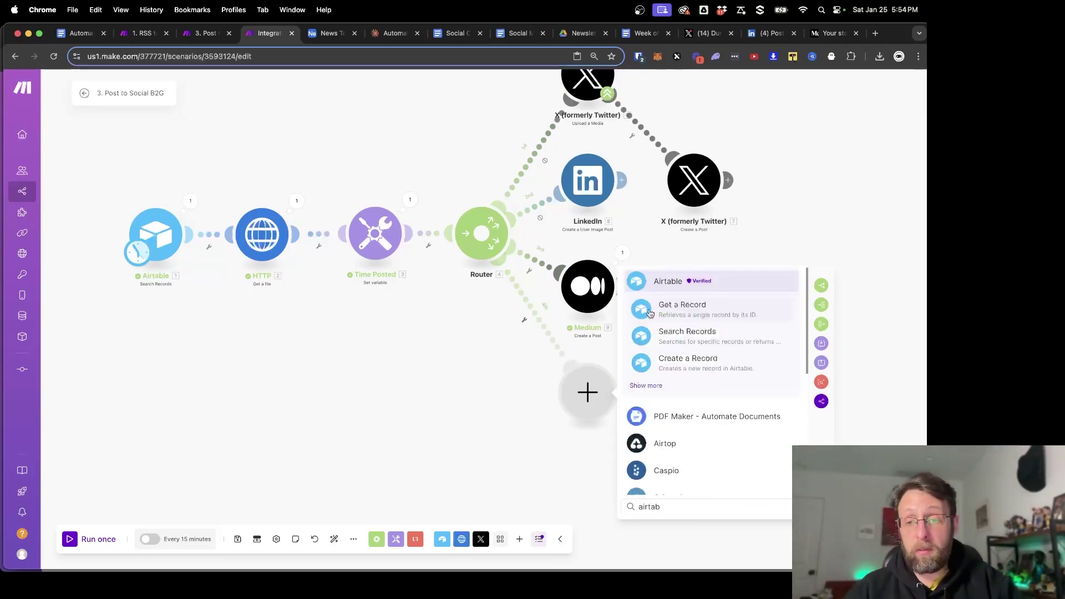
left_click(646, 386)
scroll(682, 388, "down", 2)
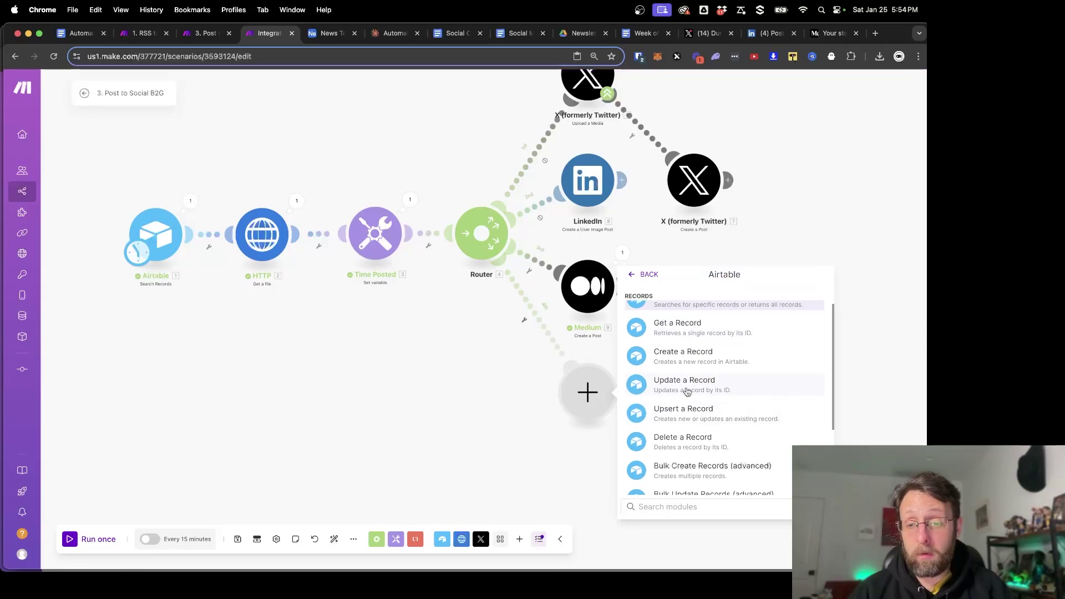
left_click(686, 392)
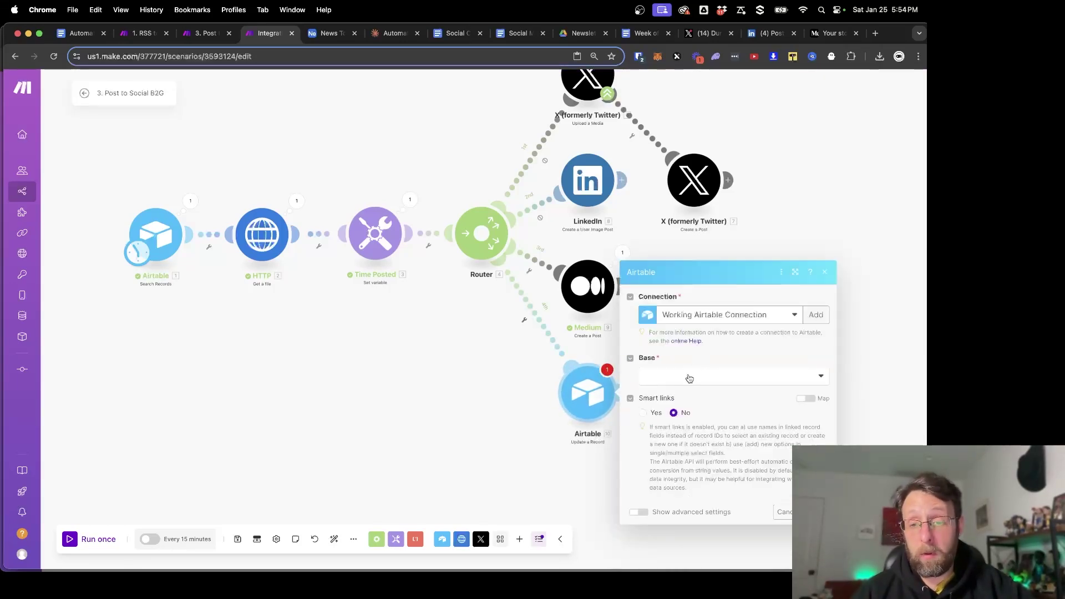
- Point the update at the News Topics Database base and Table 1
left_click(689, 377)
scroll(660, 486, "down", 3)
left_click(660, 486)
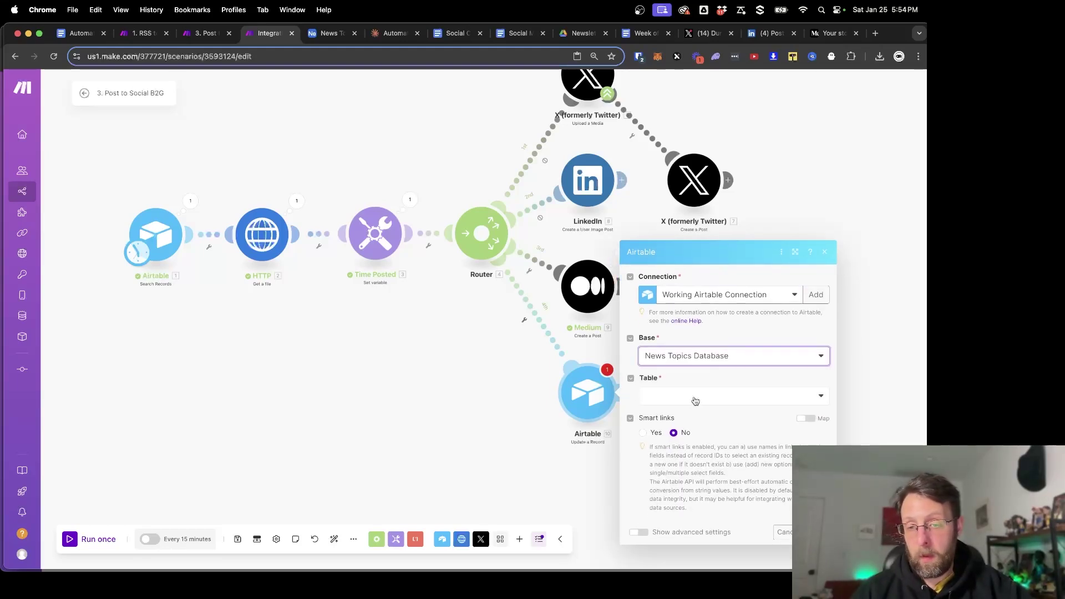
left_click(682, 396)
left_click(663, 418)
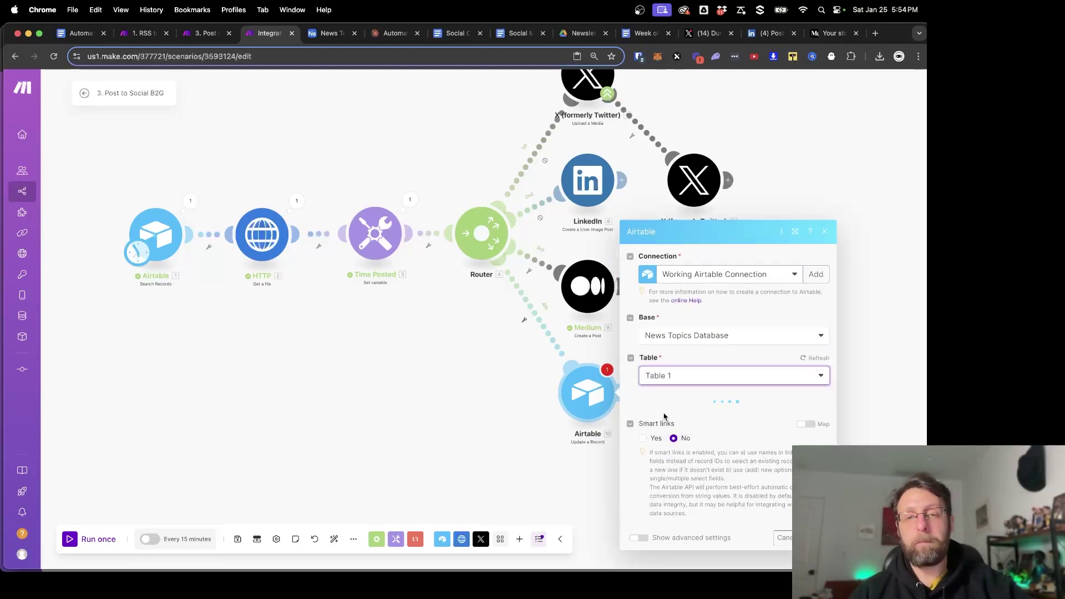
scroll(661, 419, "down", 3)
scroll(661, 419, "down", 5)
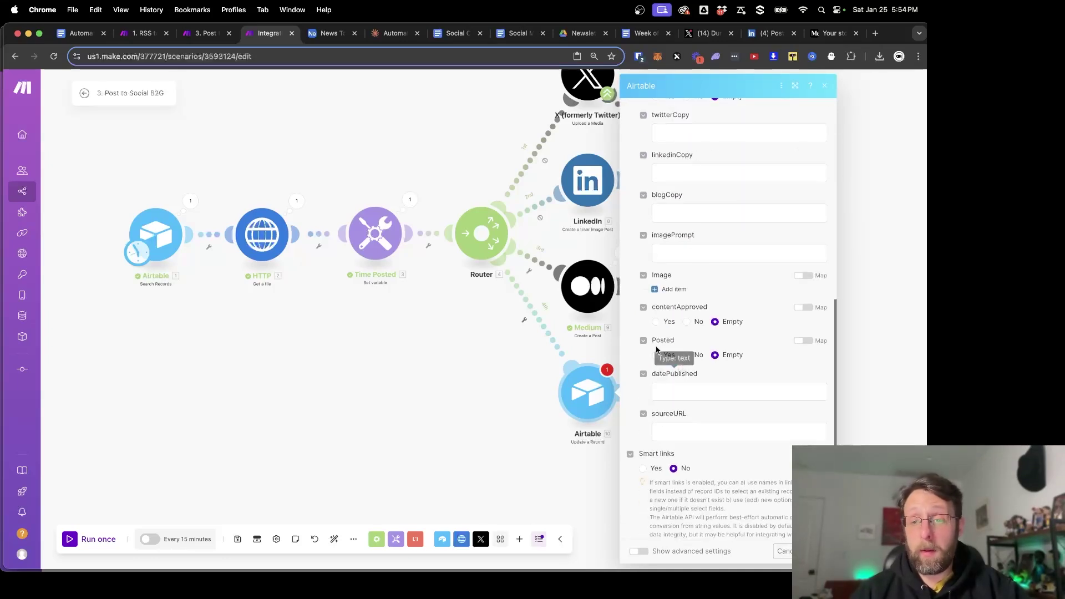
- Set Posted to Yes, map Date Posted to datePublished and the searched record's ID to Record ID
left_click(655, 355)
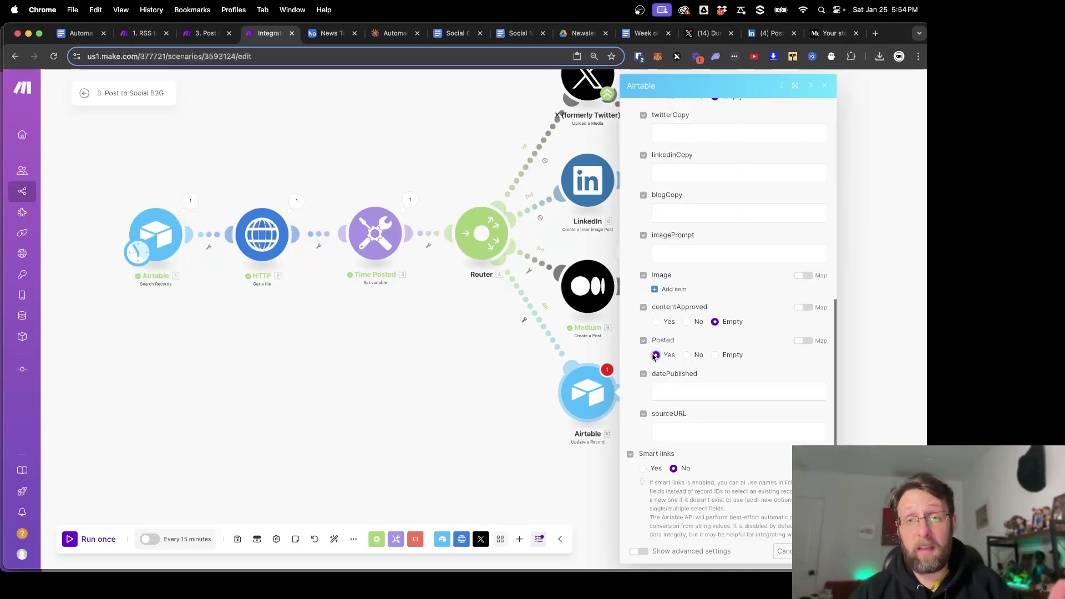
left_click(693, 390)
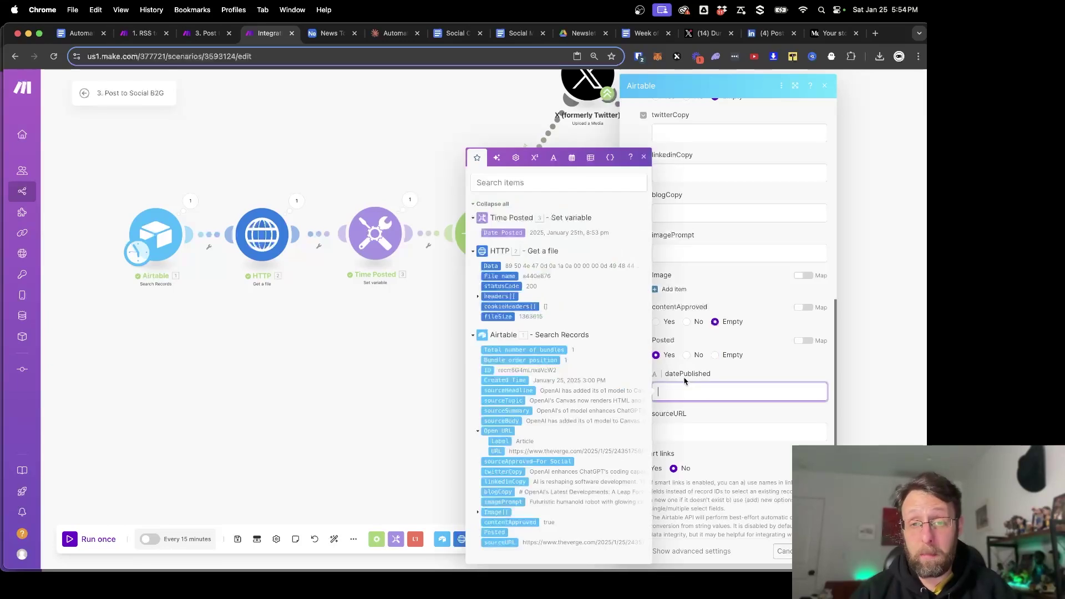
left_click(505, 234)
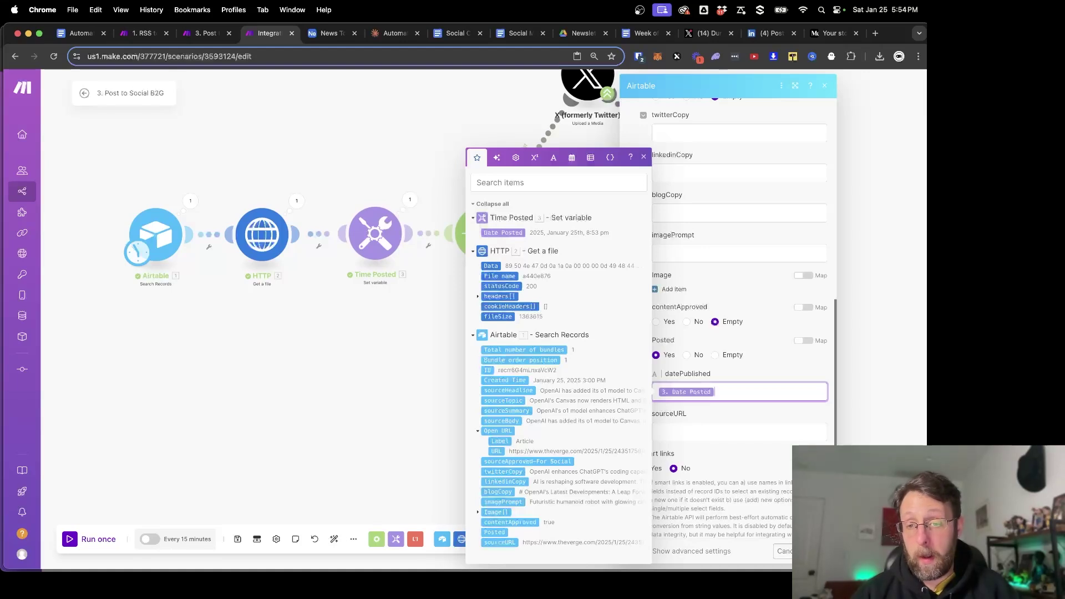
key("Escape")
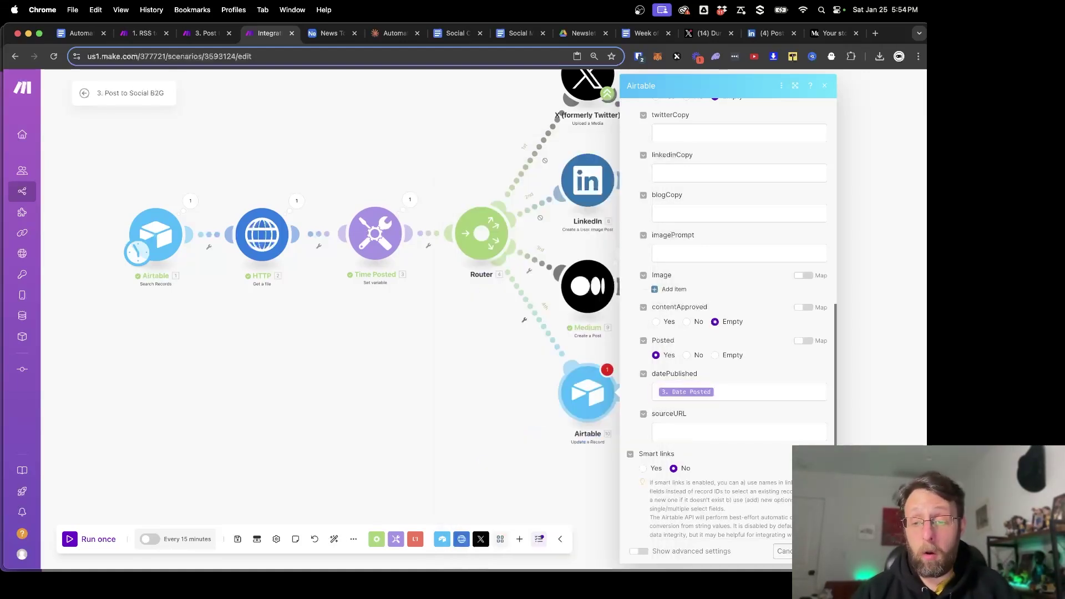
scroll(698, 355, "up", 10)
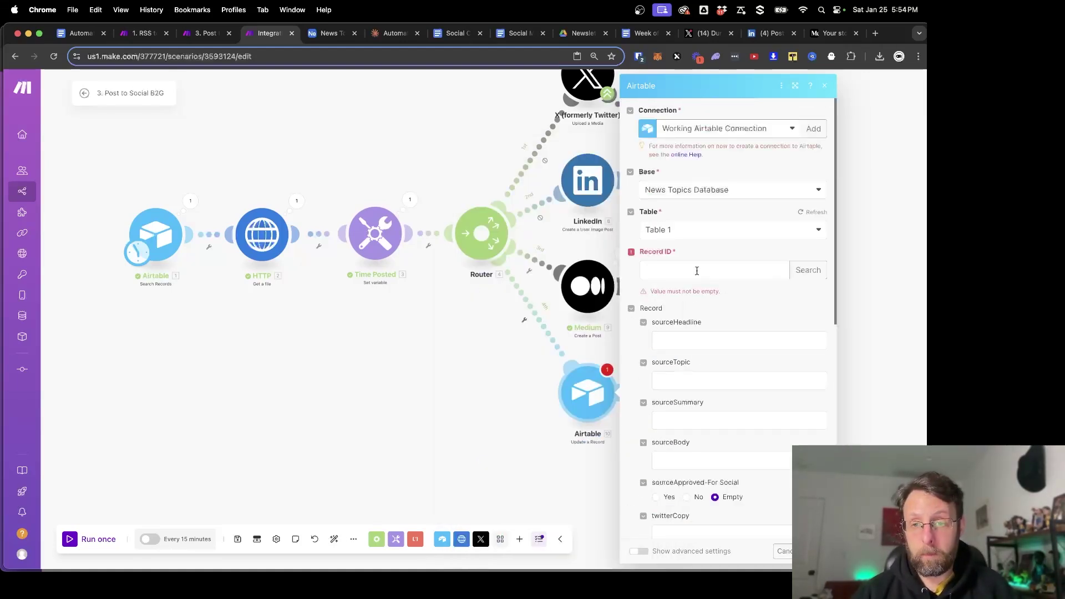
left_click(696, 271)
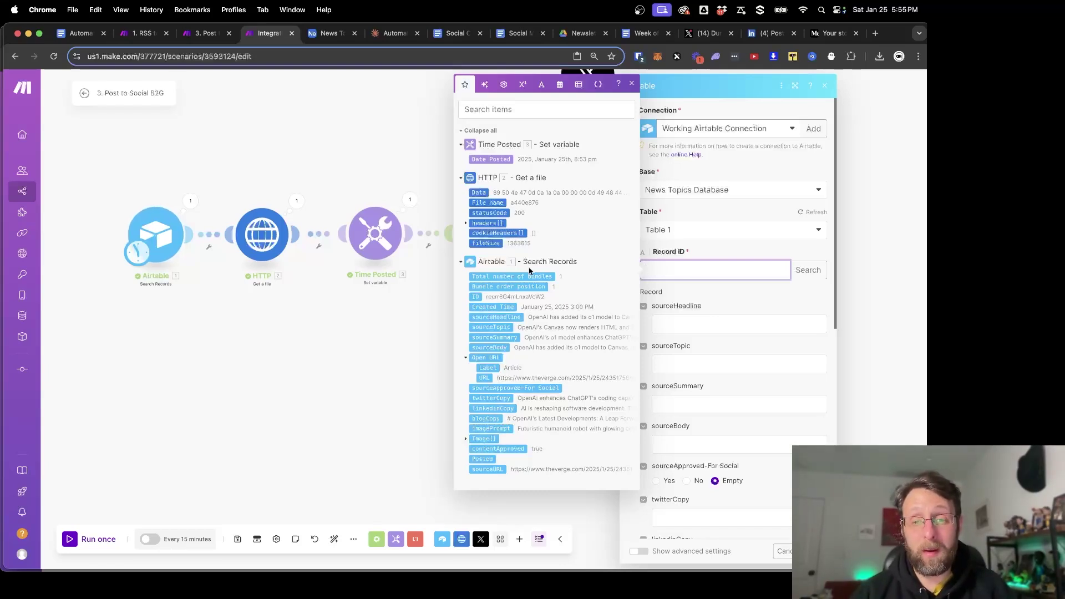
left_click(477, 296)
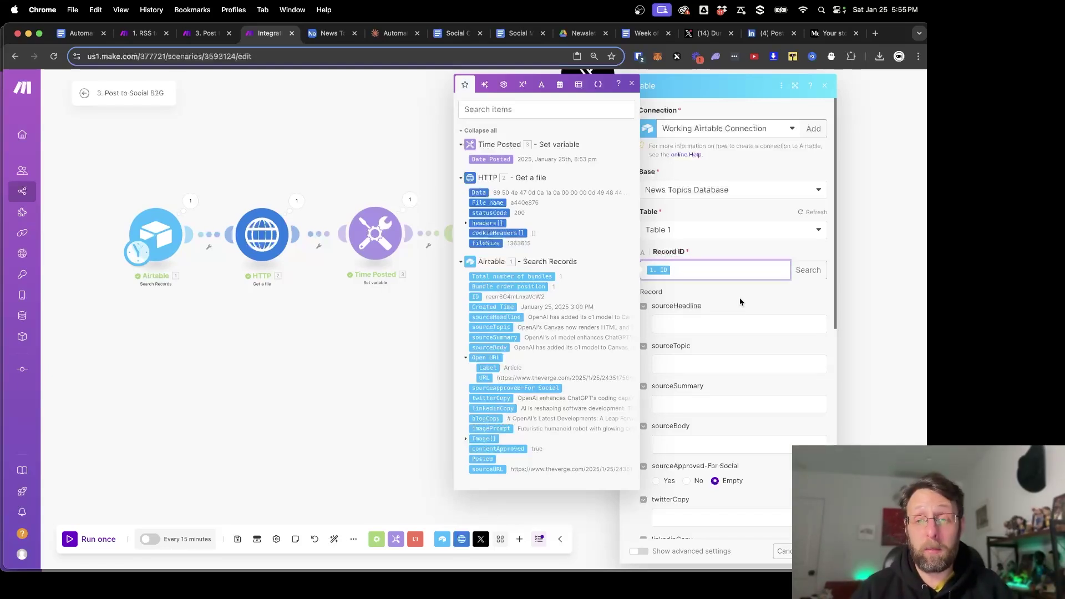
scroll(740, 302, "down", 7)
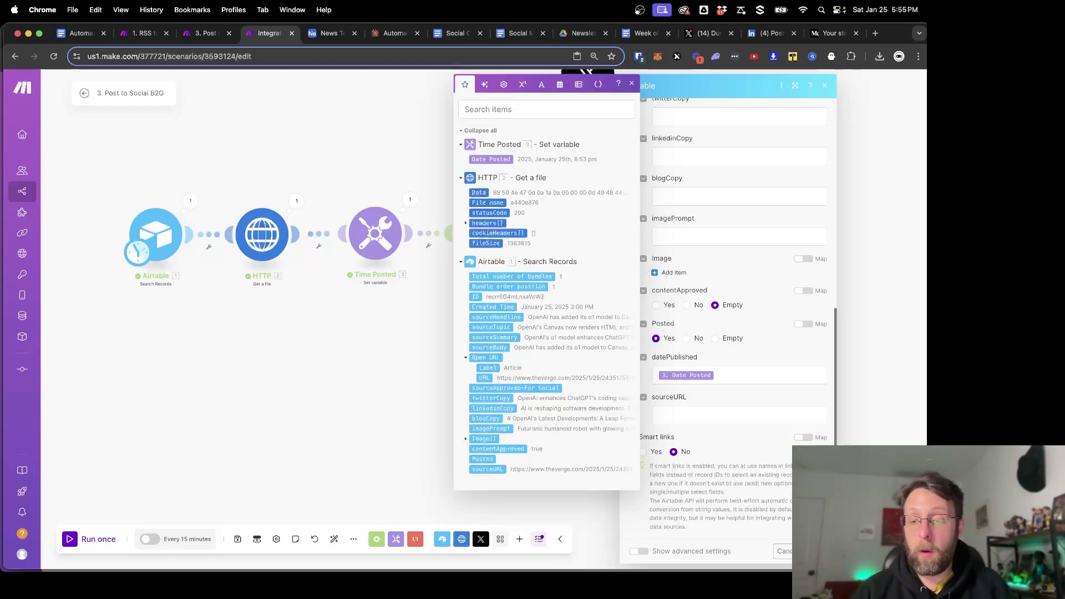
left_click(818, 551)
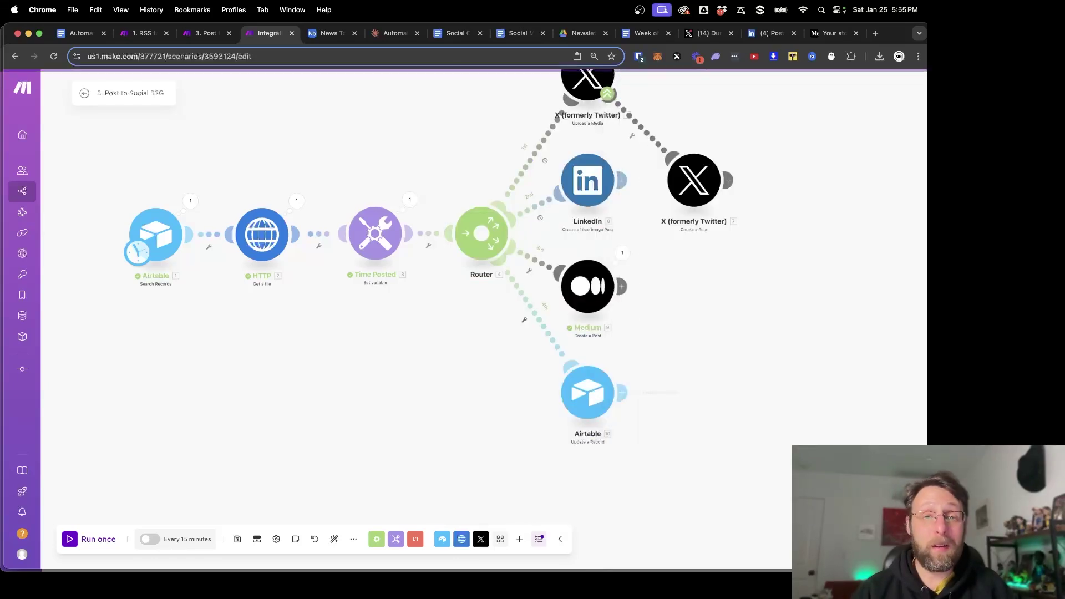
- Auto-align and save the scenario, check the Search Records settings, then go to the Airtable table
left_click(334, 540)
left_click(241, 547)
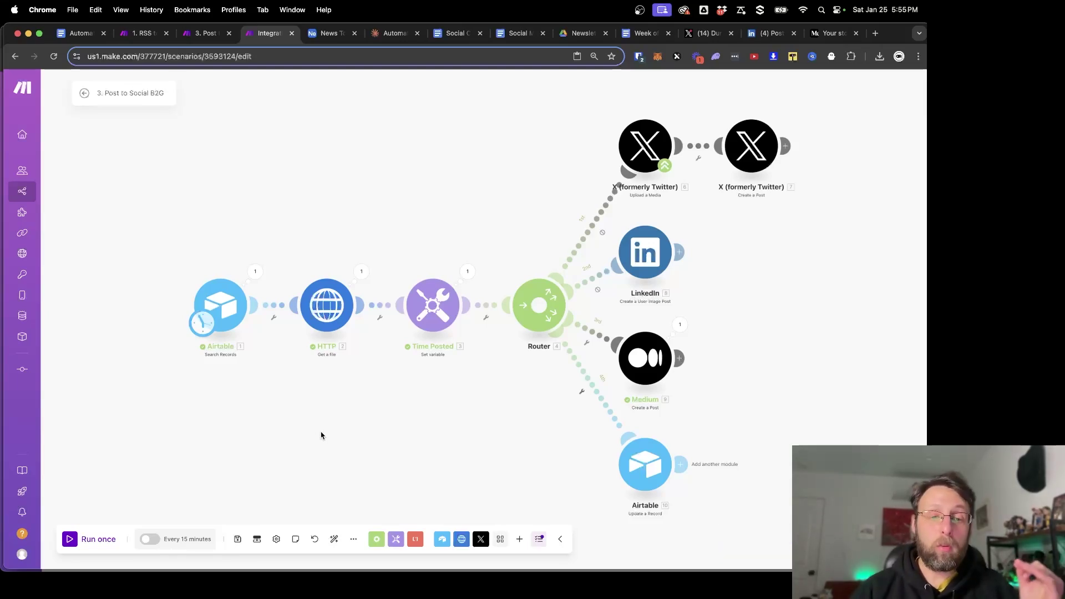
left_click(245, 320)
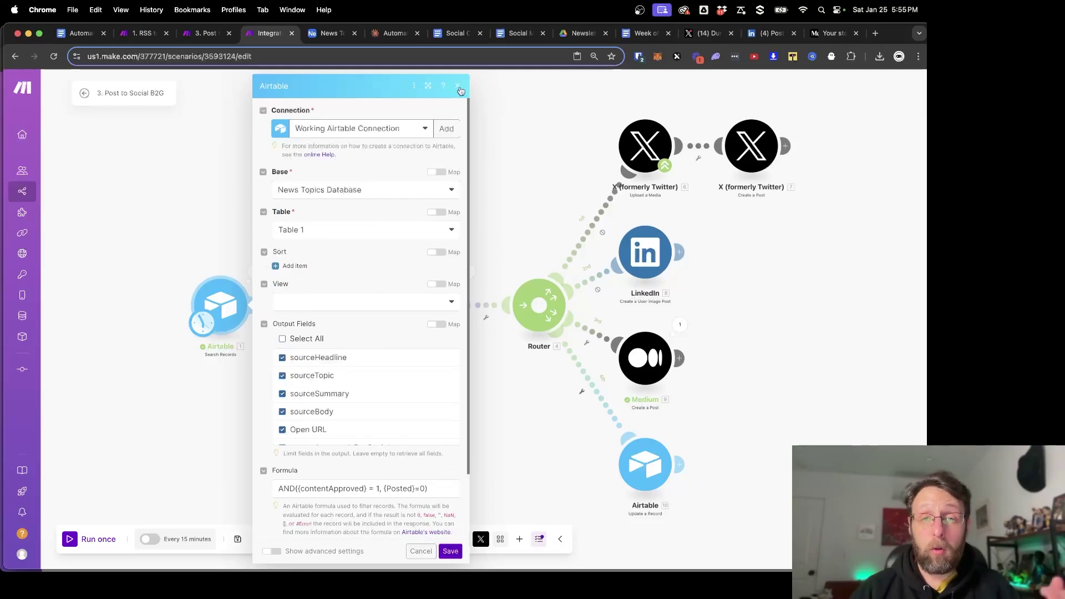
left_click(460, 90)
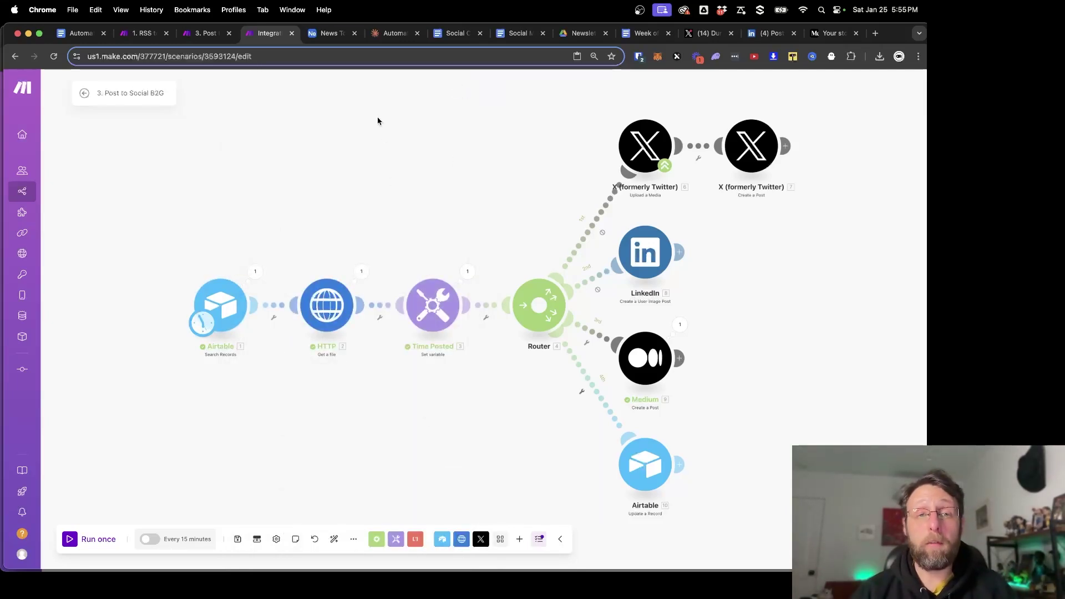
left_click(330, 33)
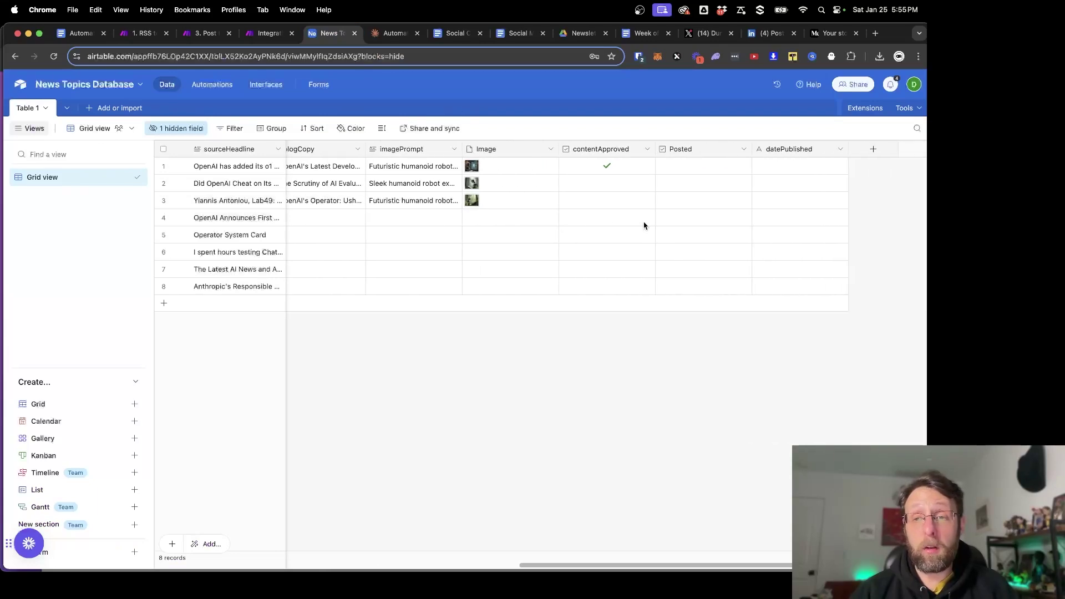
- Tick contentApproved for rows 2 and 3 and return to Make
left_click(606, 183)
left_click(607, 202)
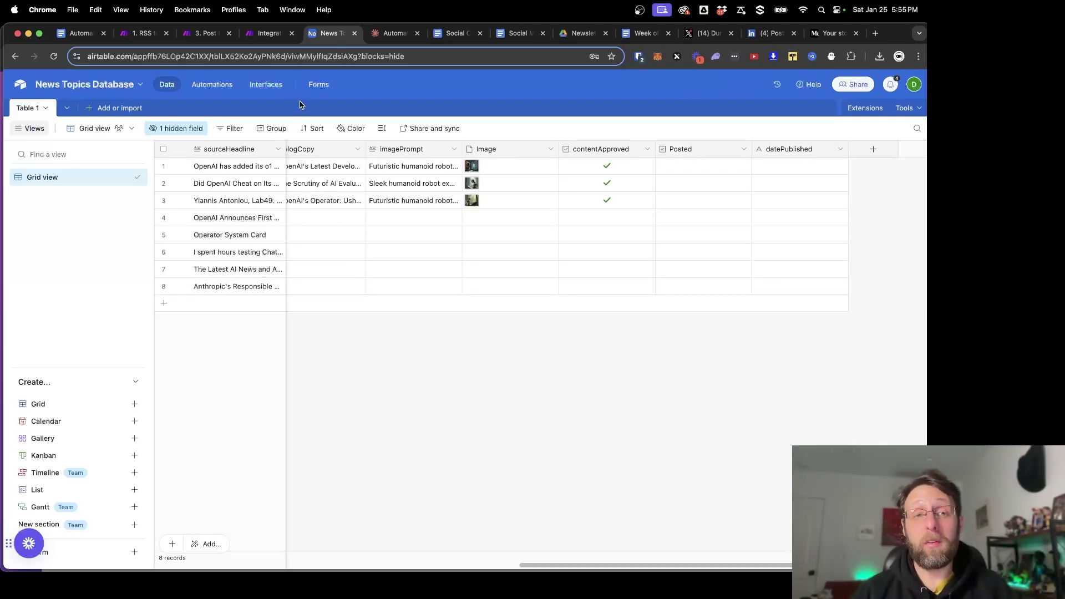
left_click(269, 33)
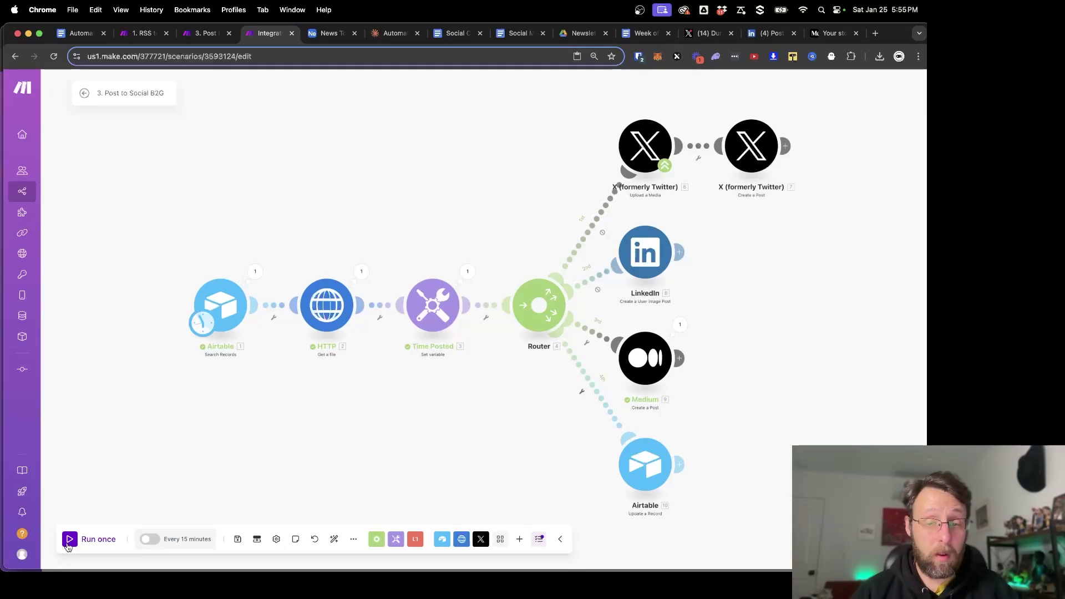
- Check the route options, run the scenario once across all four branches, and view the new Operator post on X
left_click(598, 287)
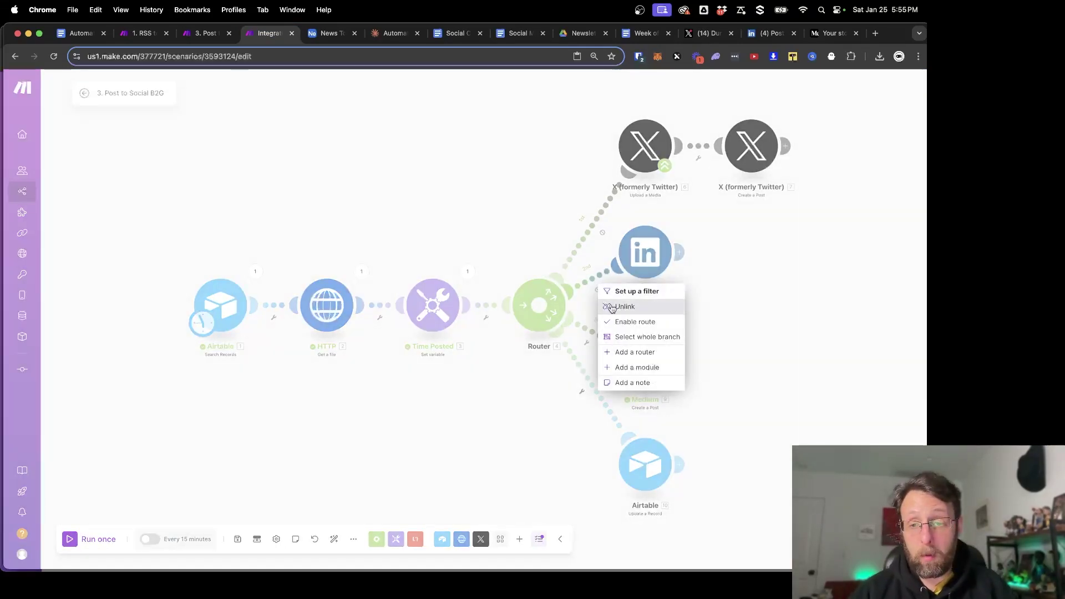
left_click(598, 232)
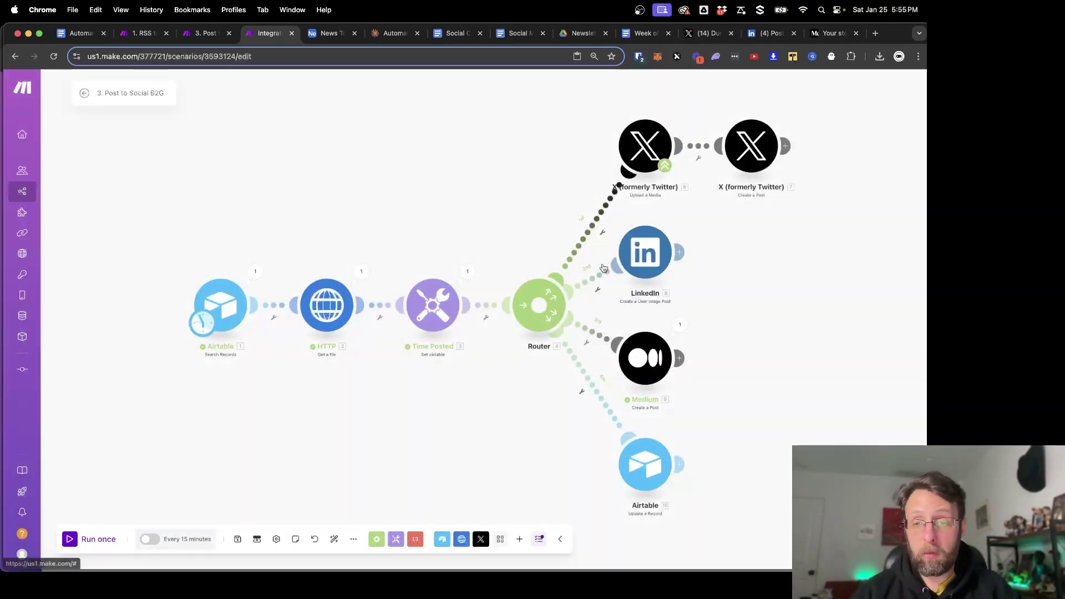
left_click(236, 541)
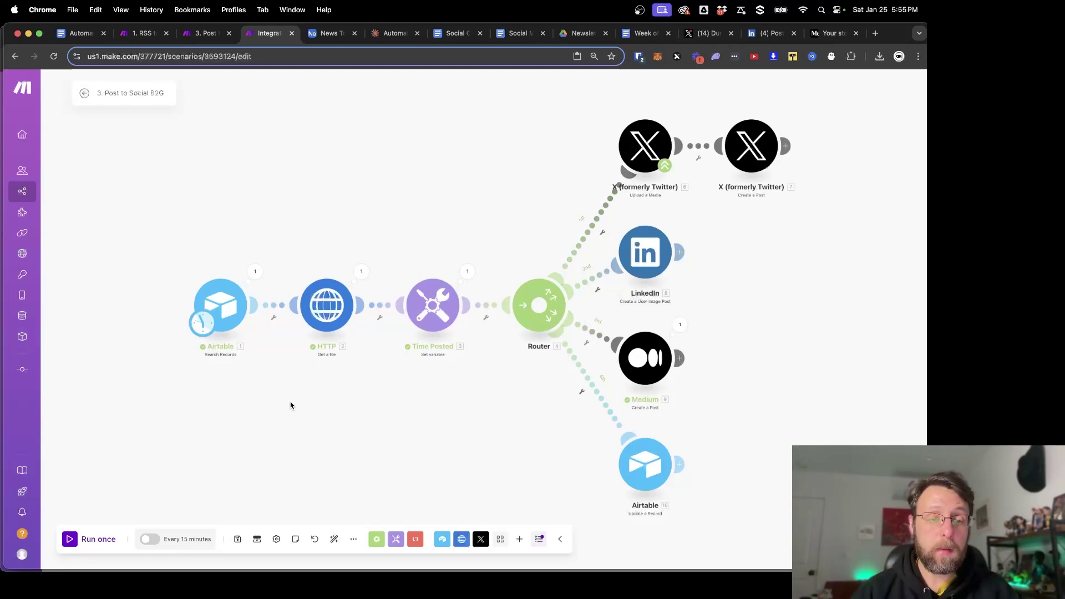
left_click(70, 544)
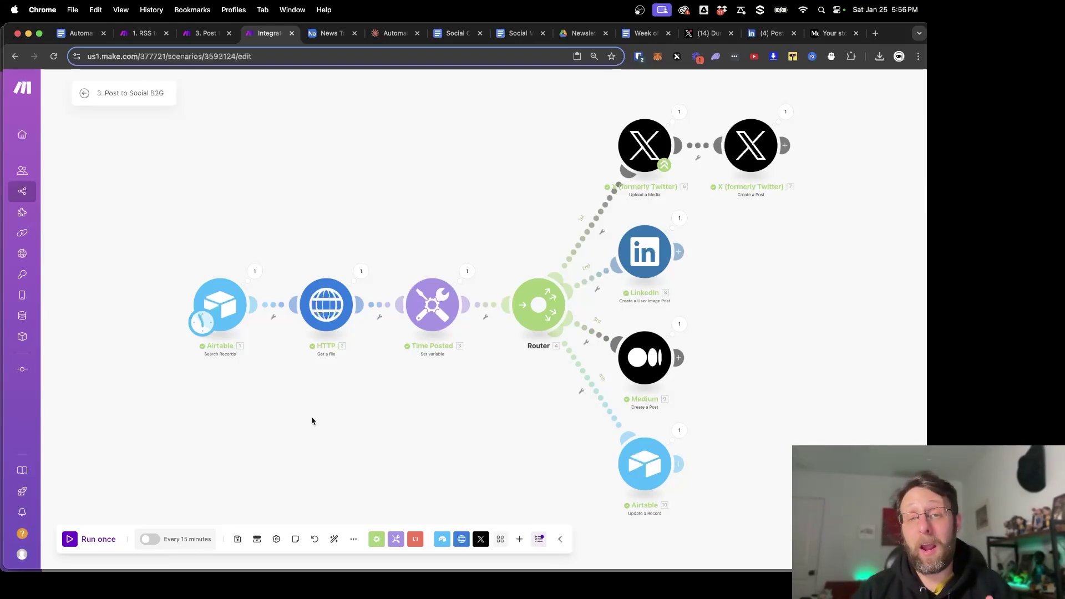
left_click(703, 35)
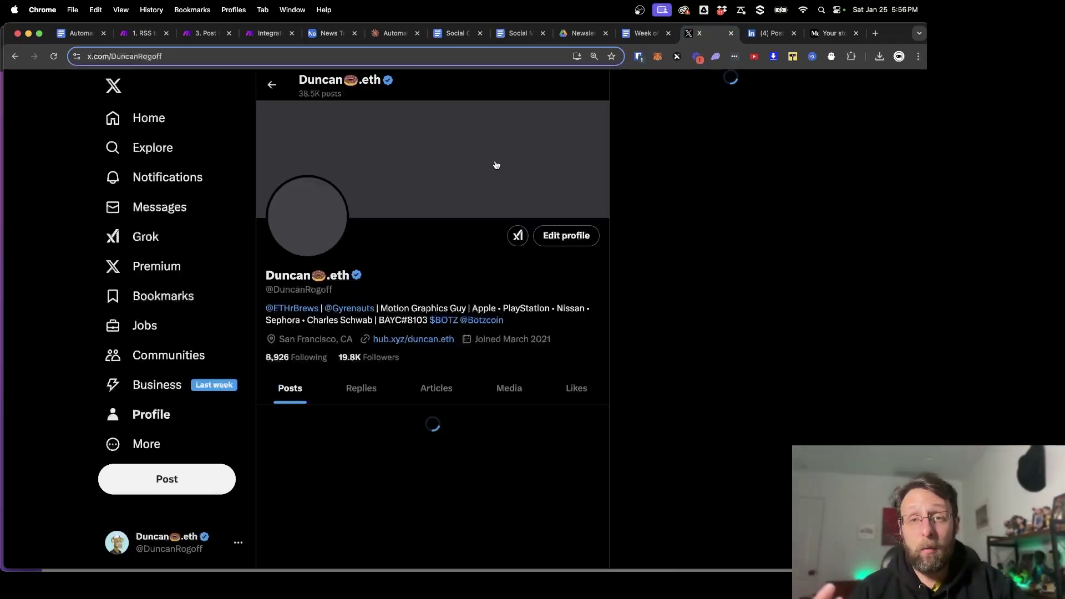
scroll(571, 331, "down", 10)
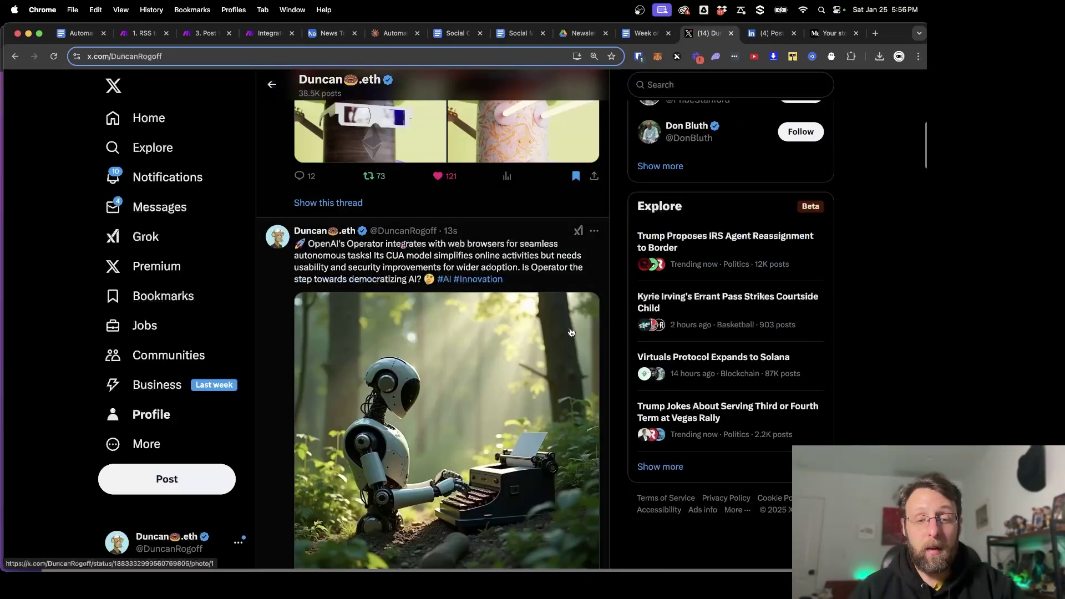
- Open the new OpenAI Operator post on LinkedIn and its Medium draft, then go back to the Airtable table
left_click(768, 34)
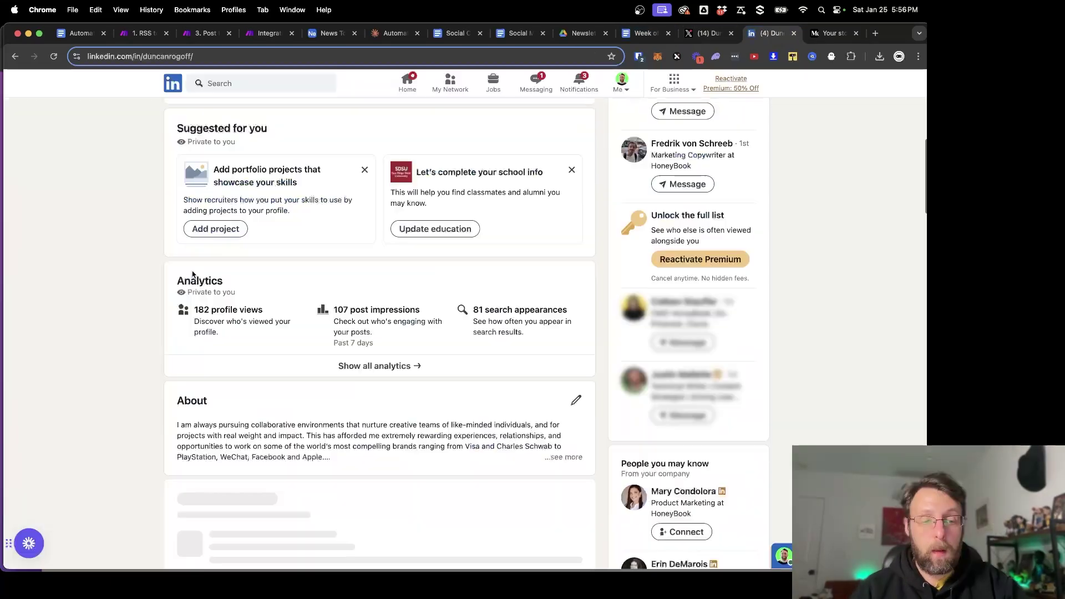
scroll(193, 271, "down", 5)
scroll(193, 270, "down", 1)
left_click(341, 285)
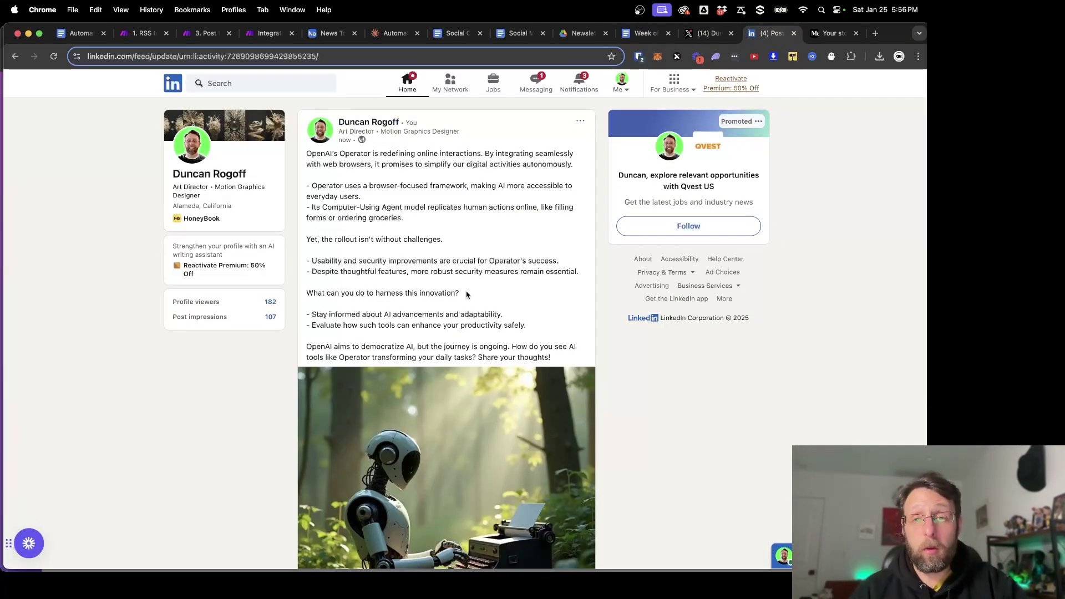
left_click(830, 34)
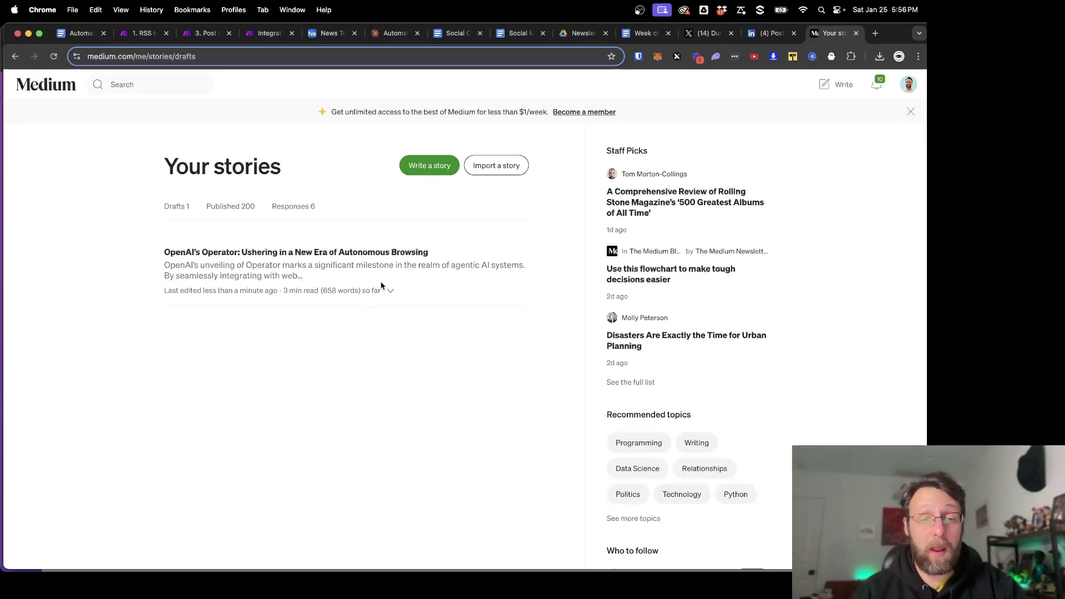
left_click(353, 255)
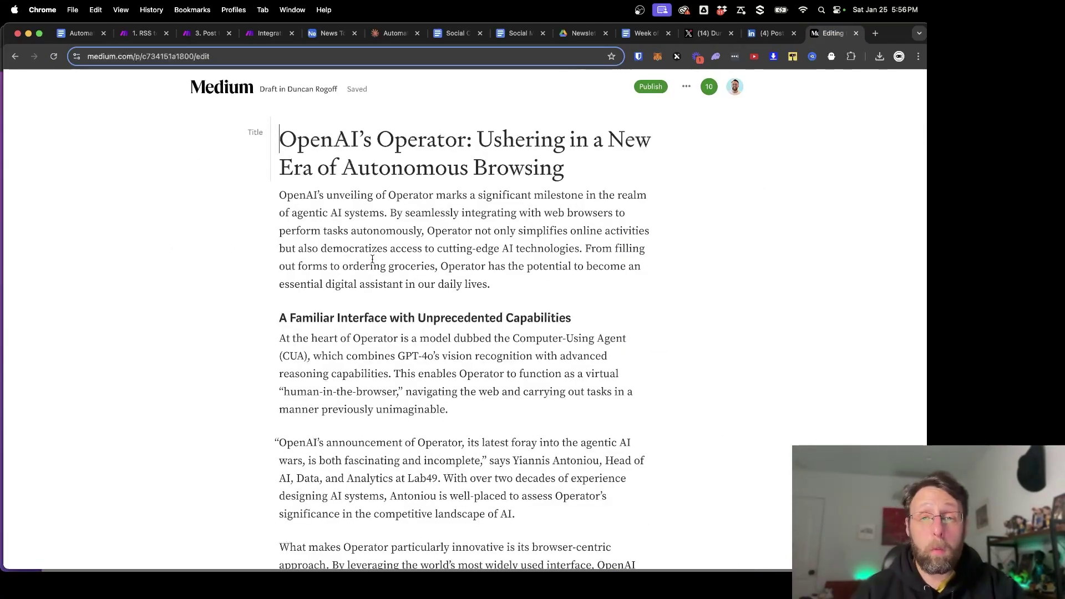
left_click(332, 34)
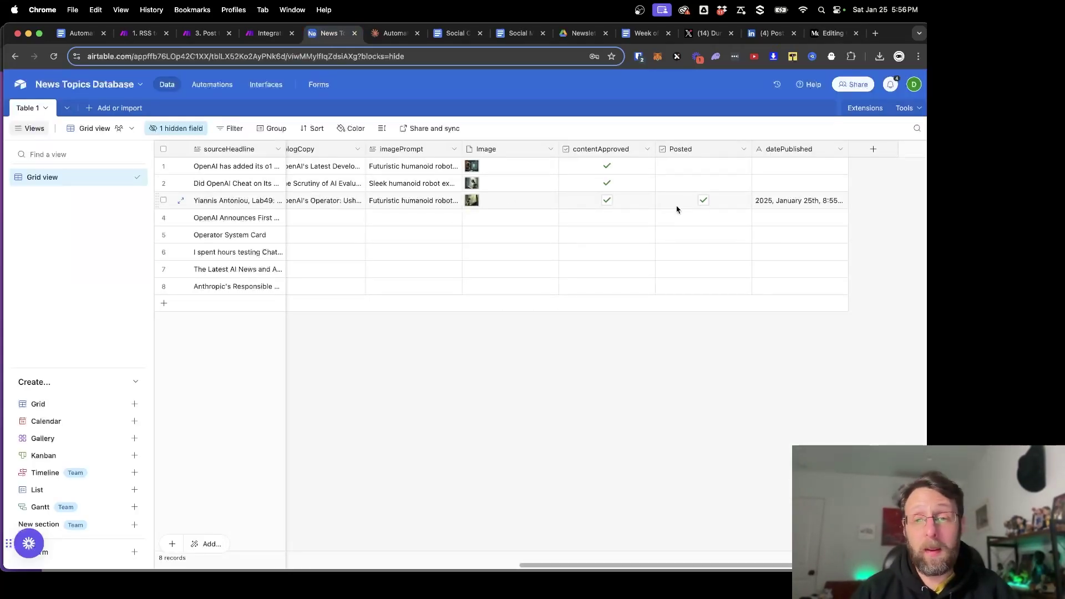